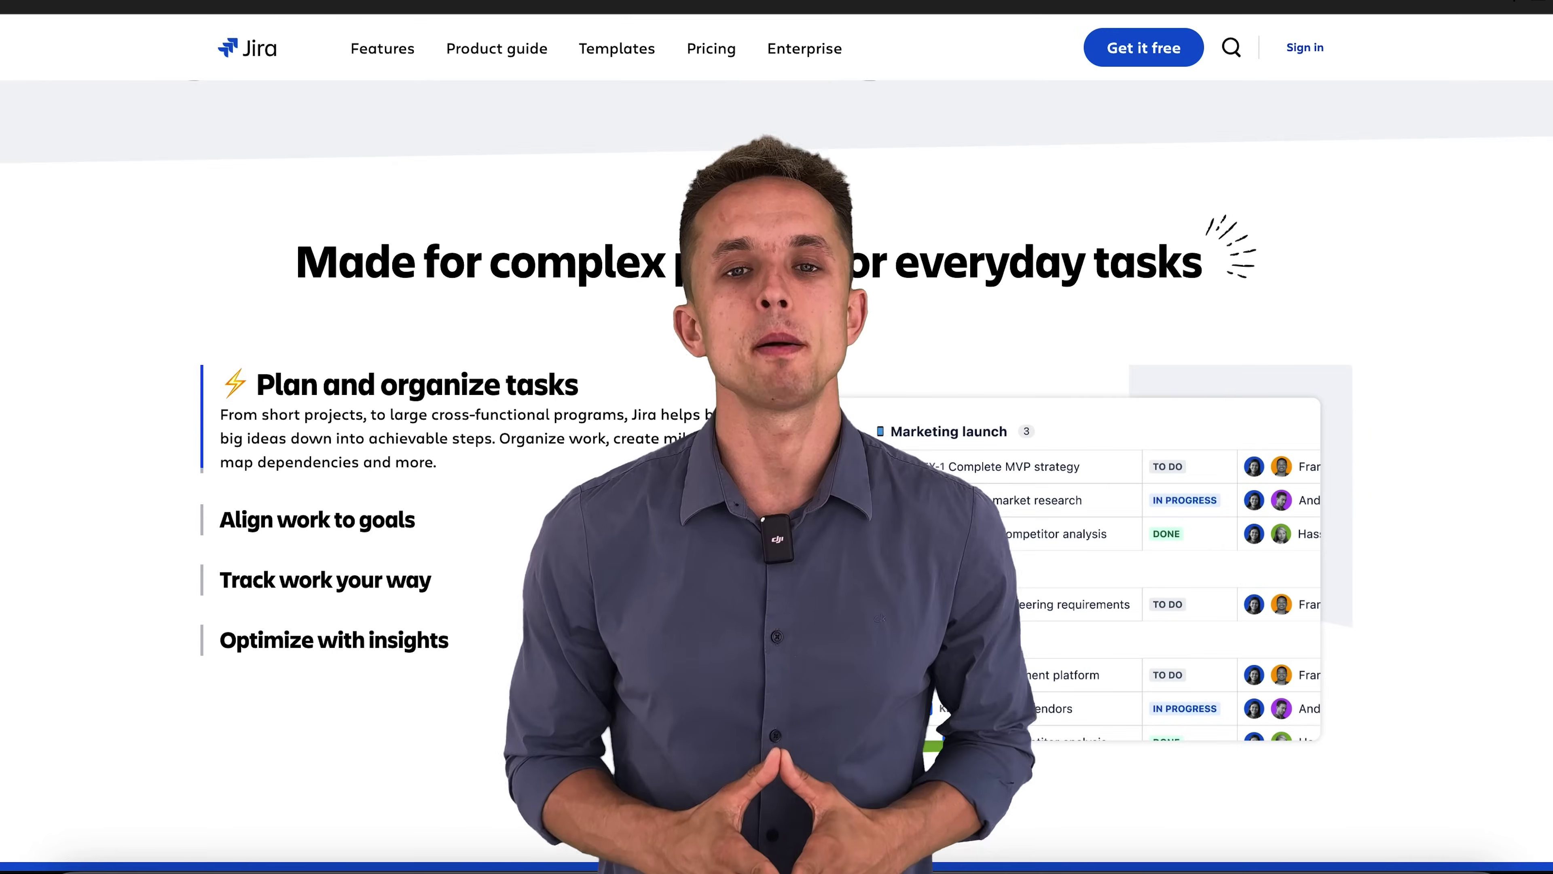
Step: Go to the Codemify project board from the recent projects list
scroll(776, 476, "down", 15)
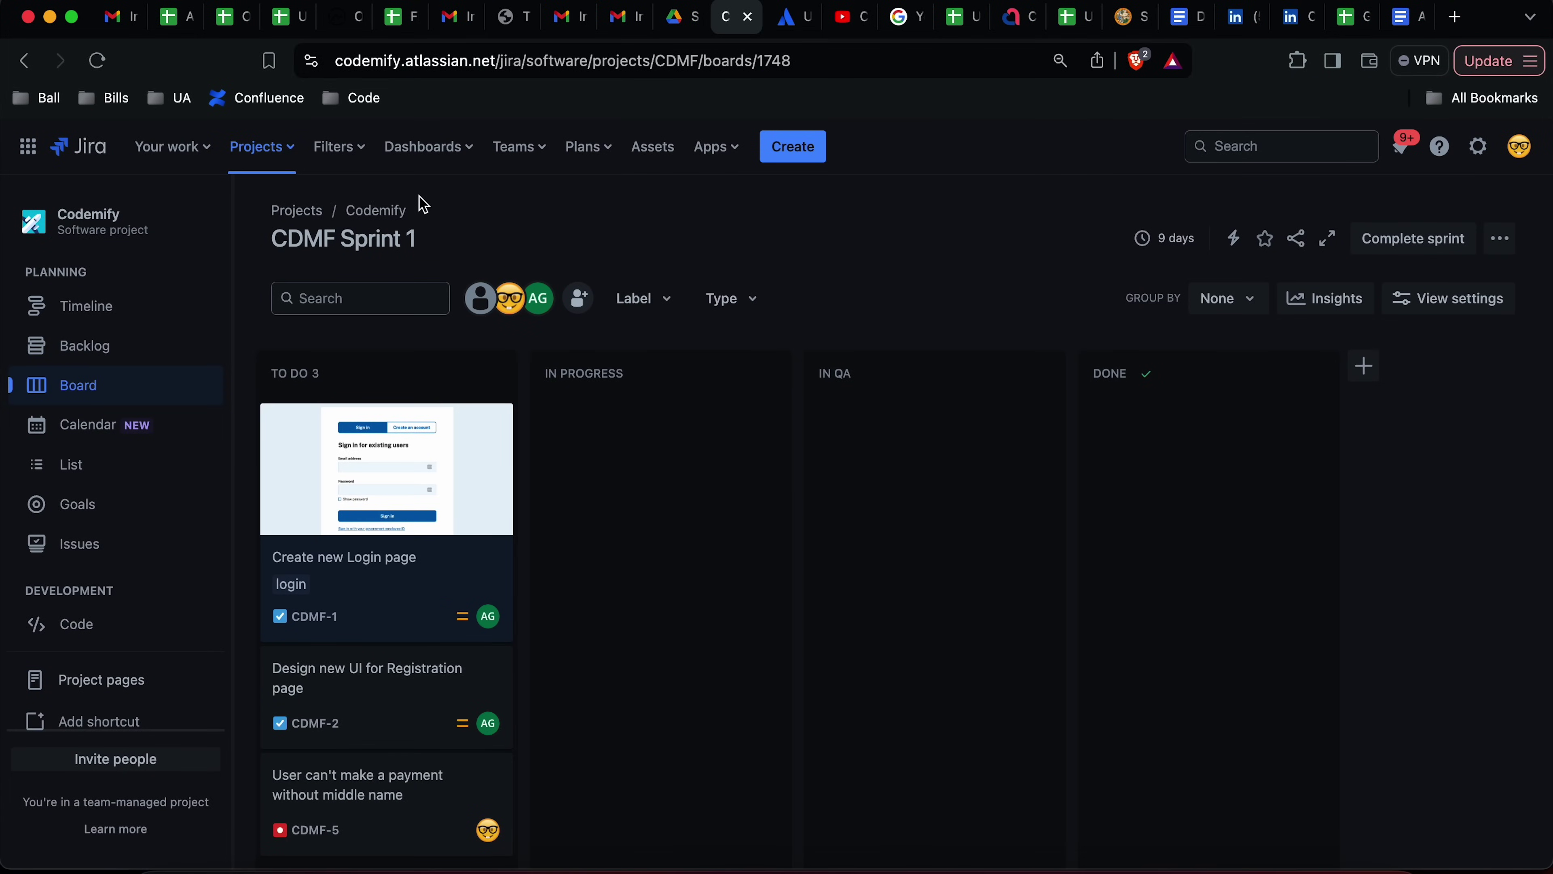
left_click(260, 155)
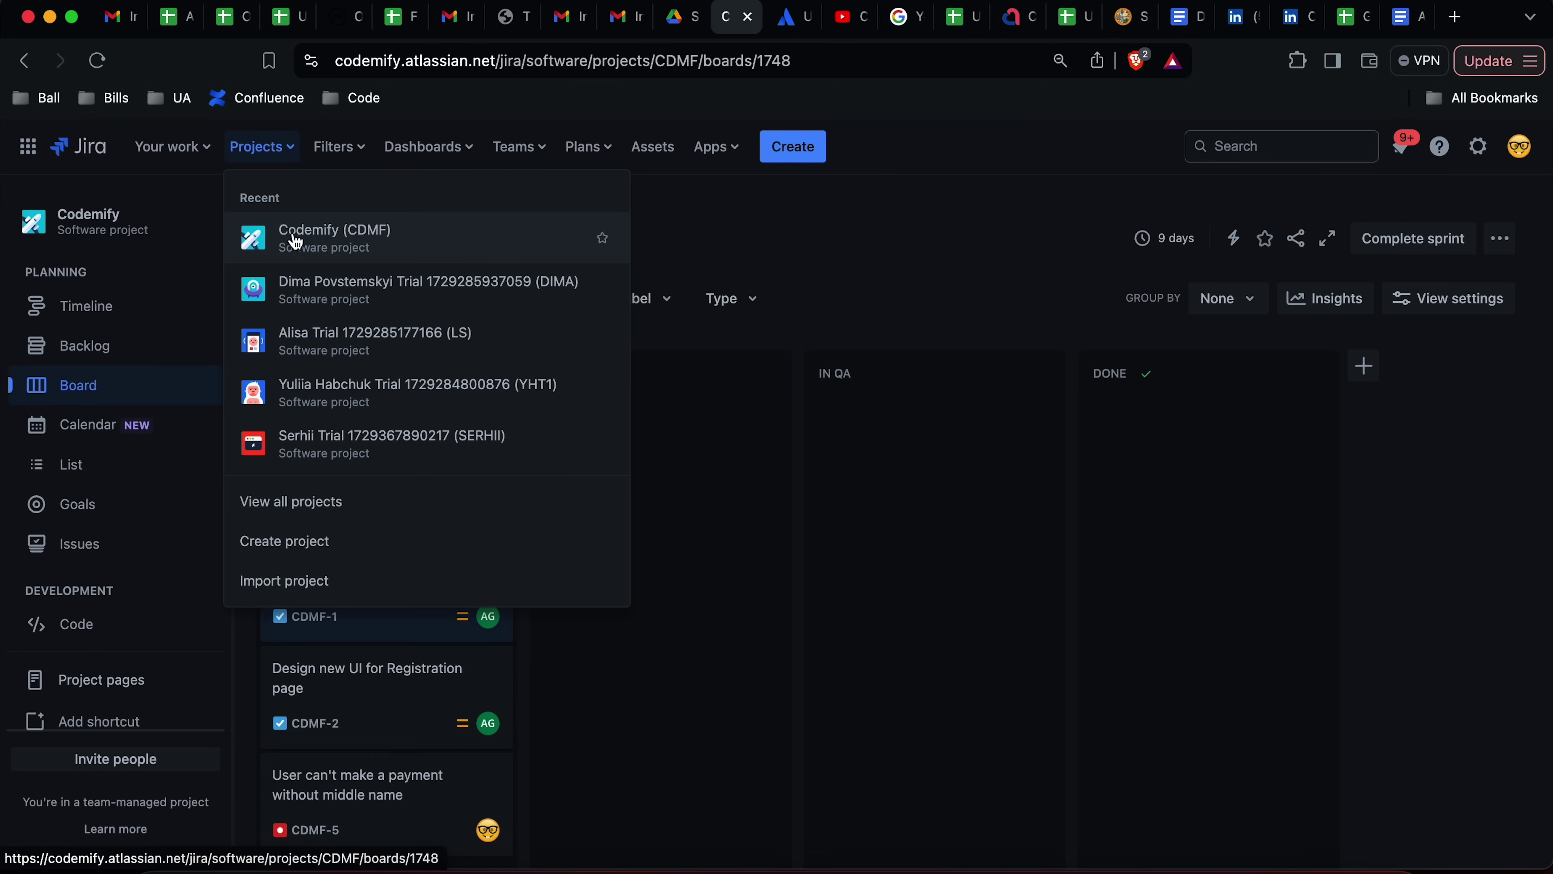
left_click(419, 262)
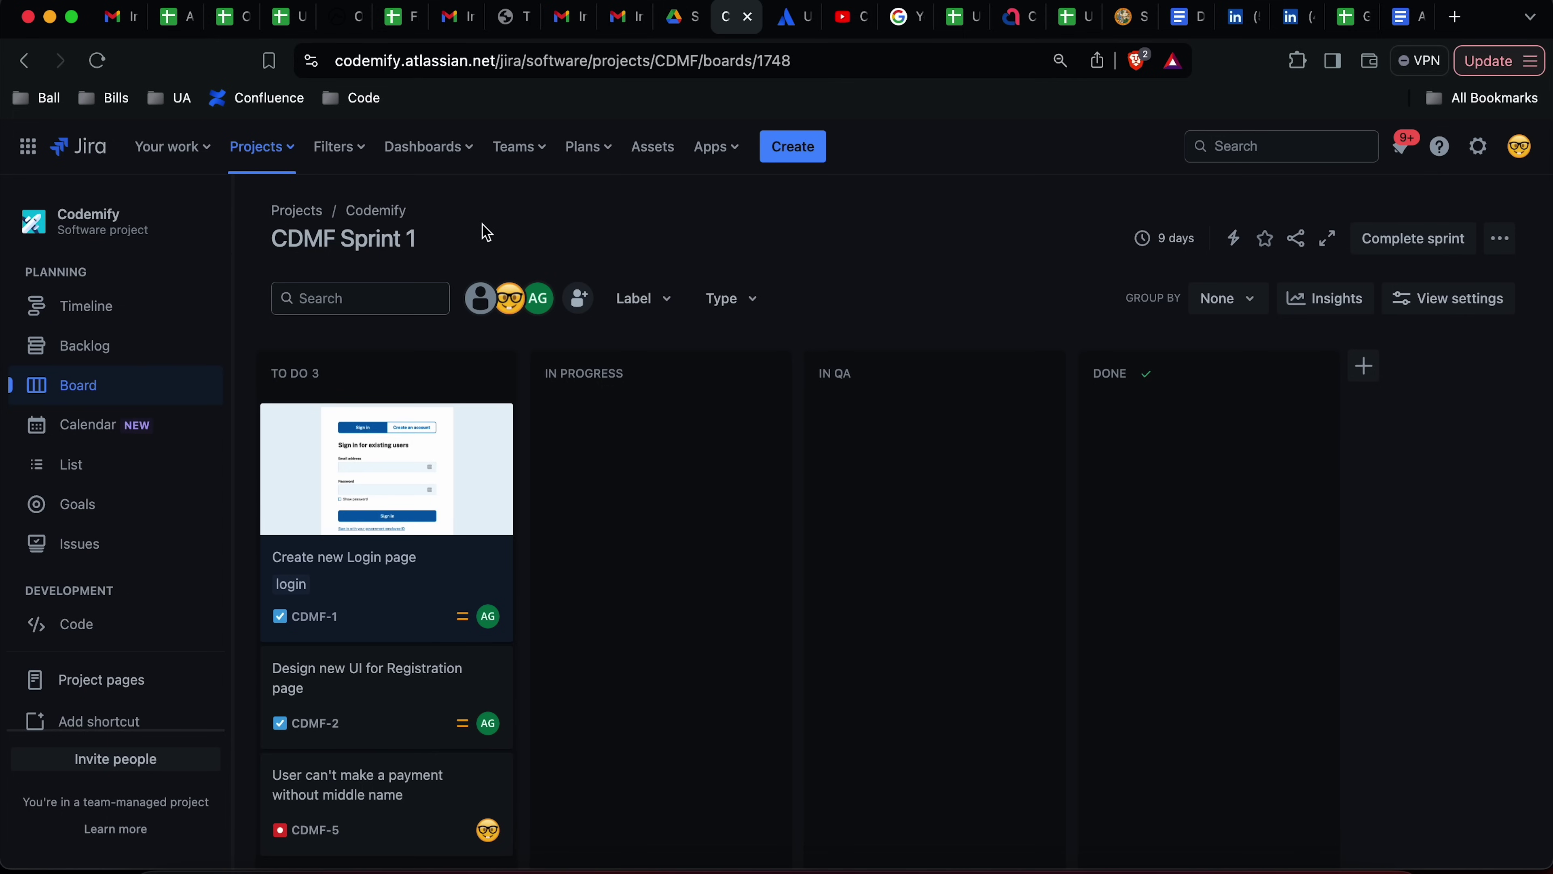
scroll(731, 545, "down", 2)
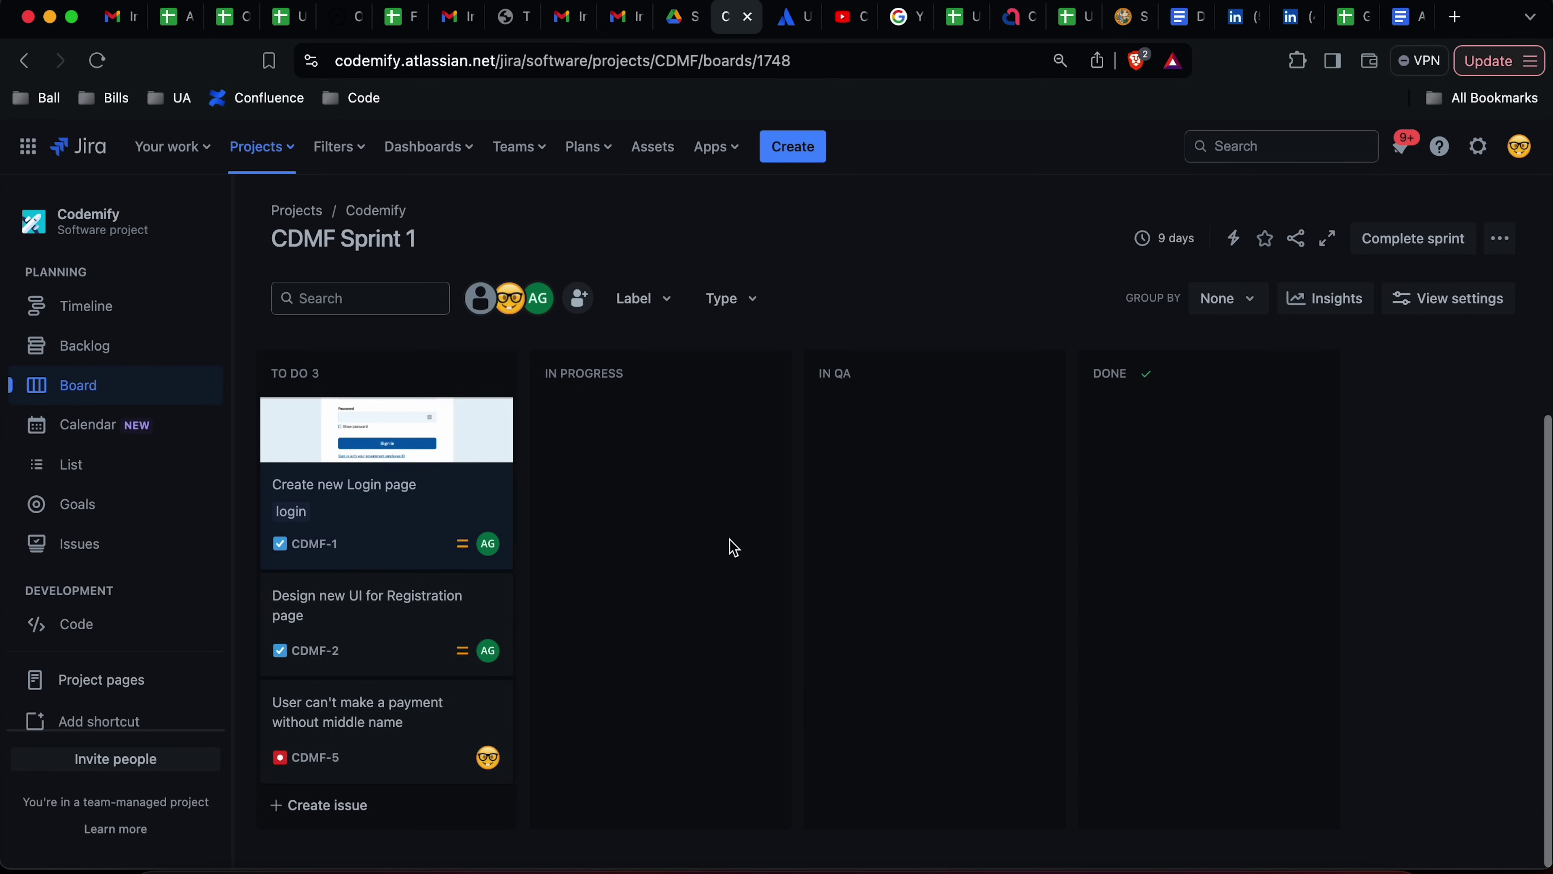
scroll(731, 546, "up", 2)
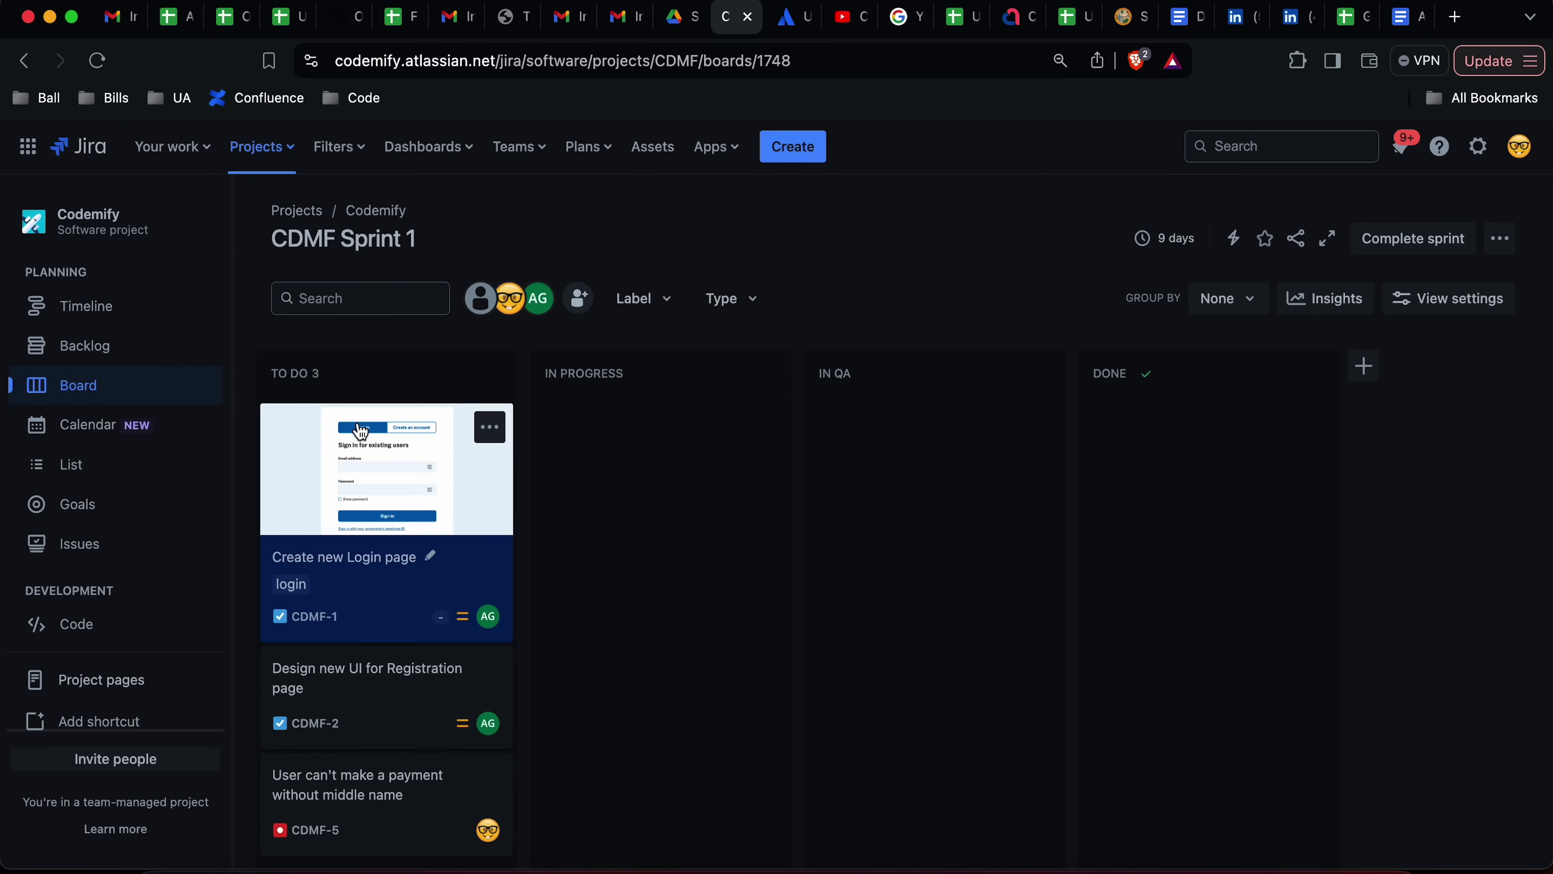
scroll(392, 551, "down", 2)
scroll(406, 648, "up", 2)
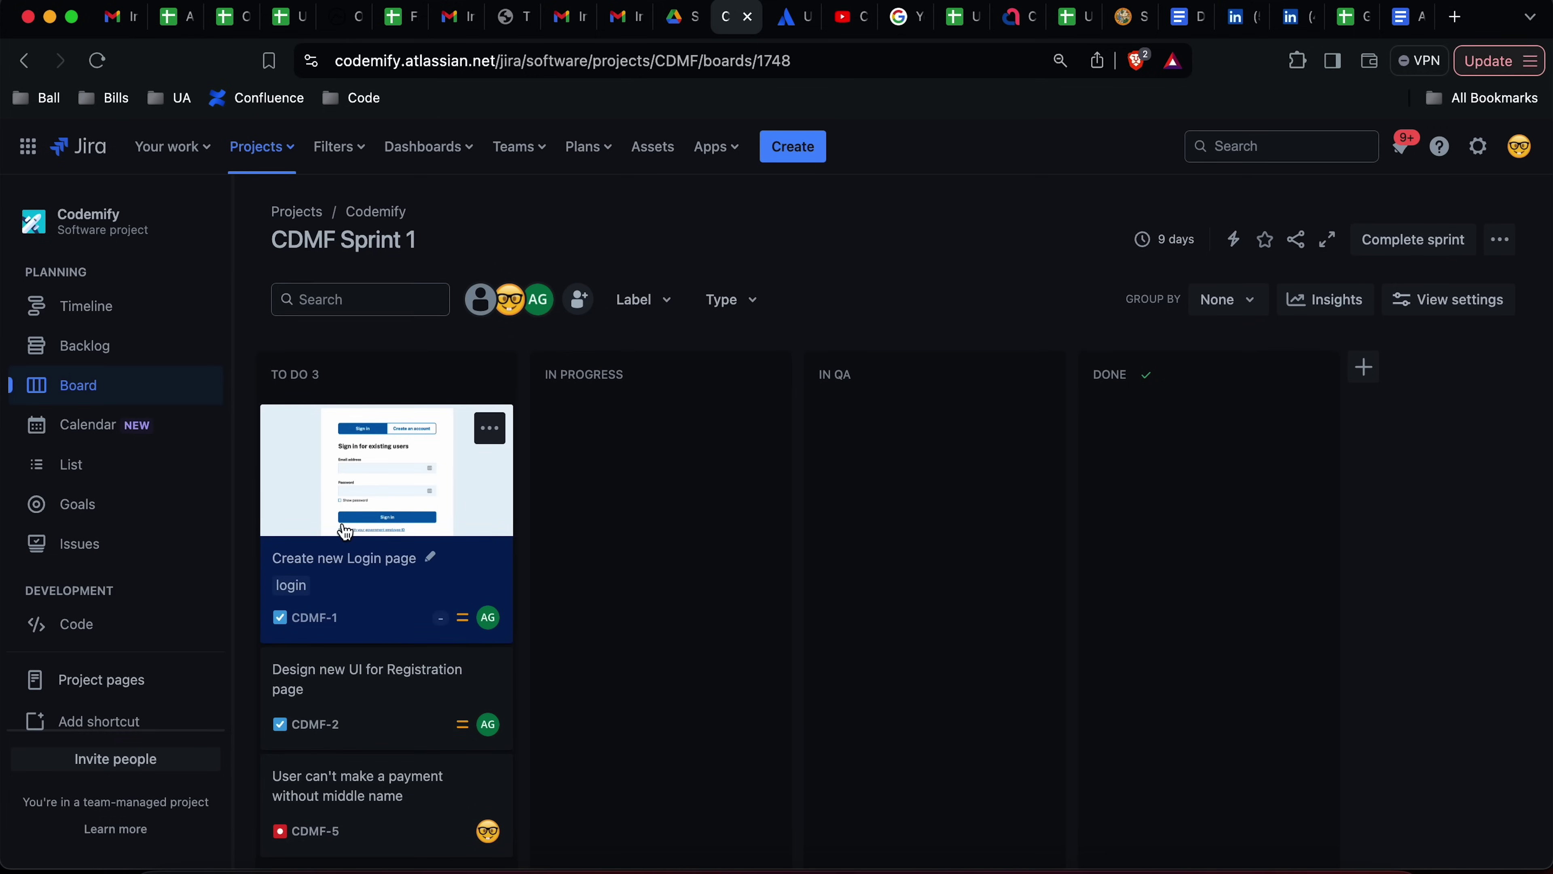
Step: Open CDMF-1 'Create new Login page' and preview its attached sign-in screenshot full-size
left_click(403, 476)
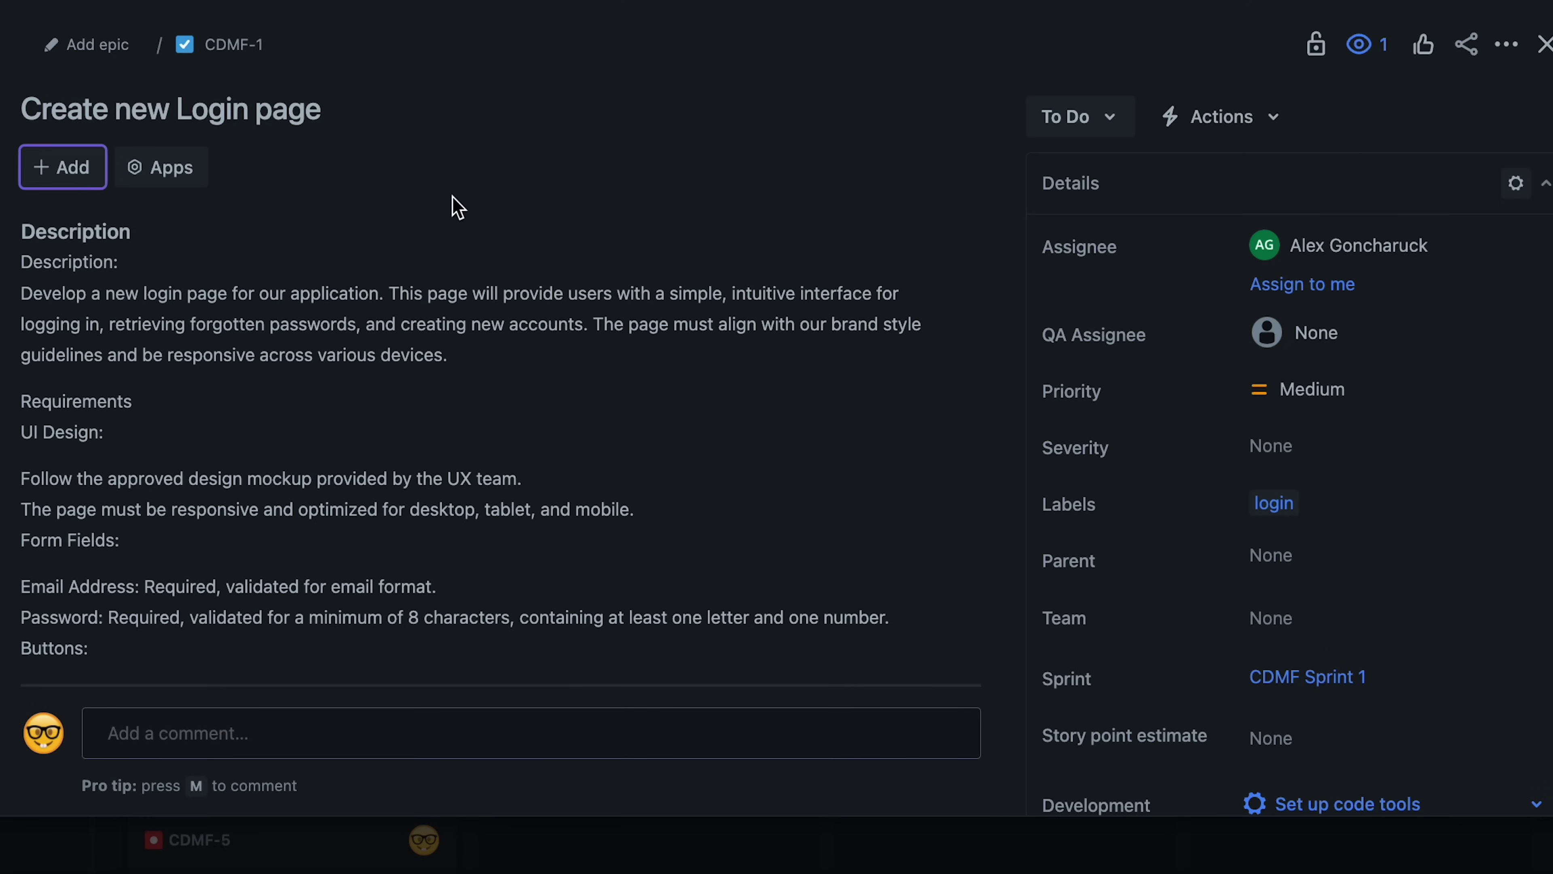
scroll(458, 208, "down", 2)
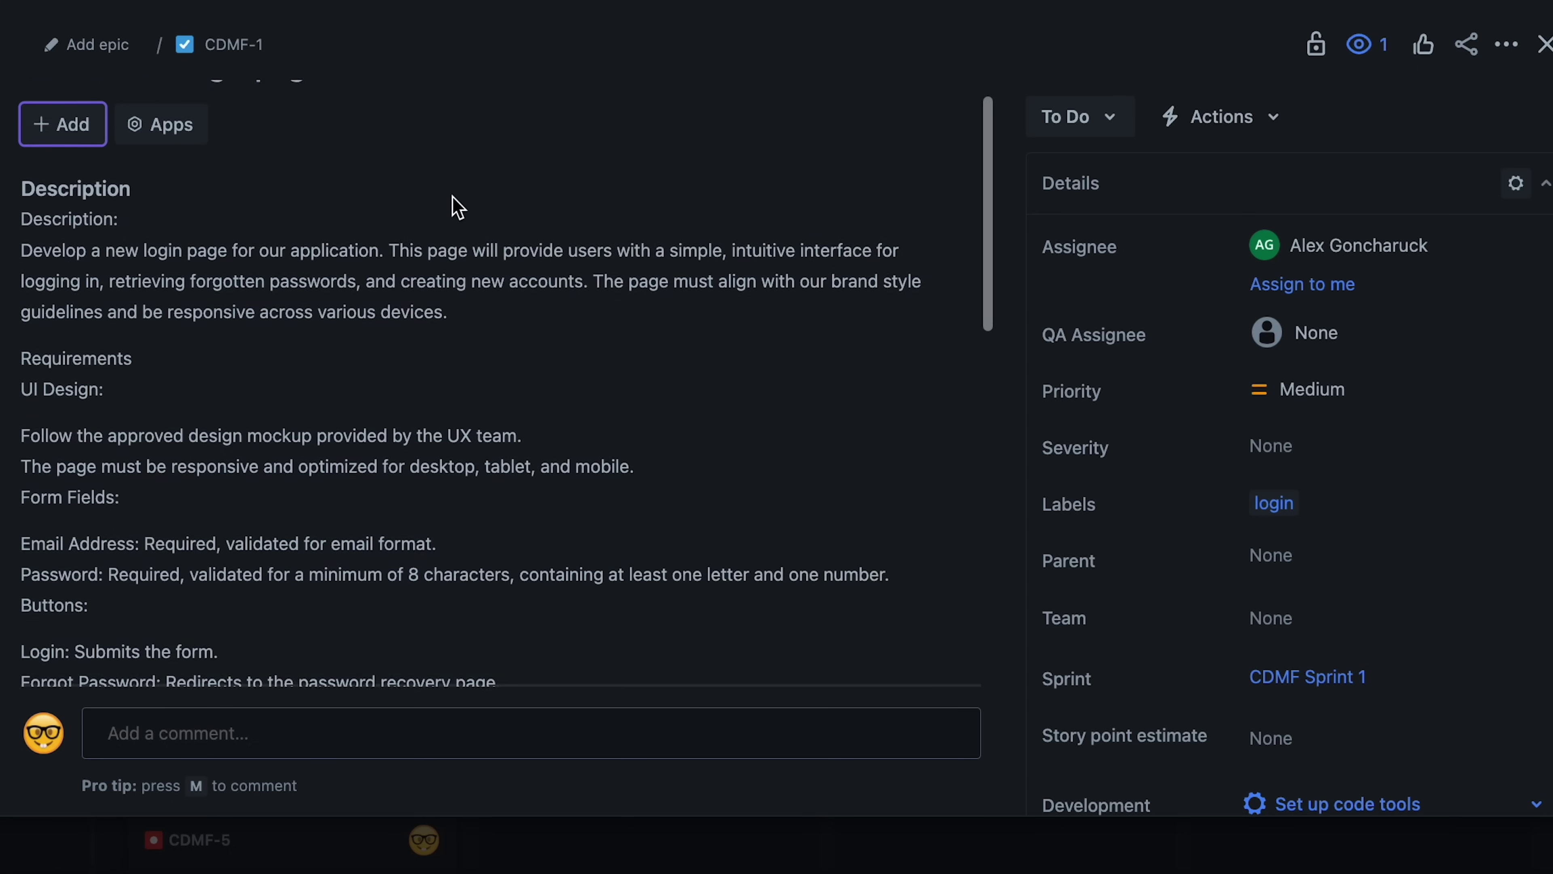
scroll(193, 366, "down", 2)
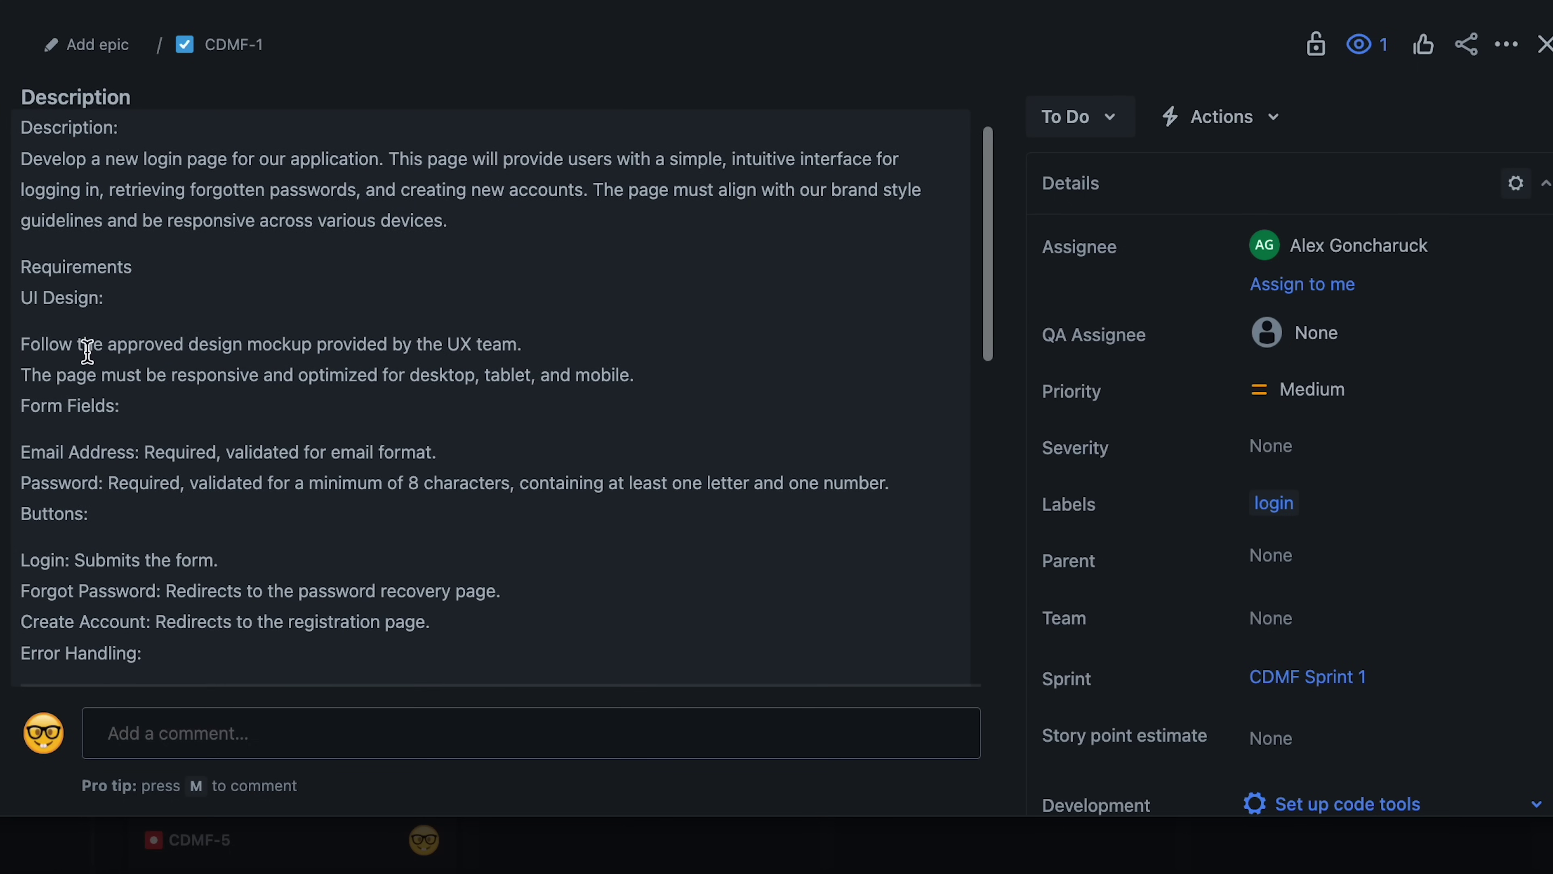
scroll(87, 351, "down", 9)
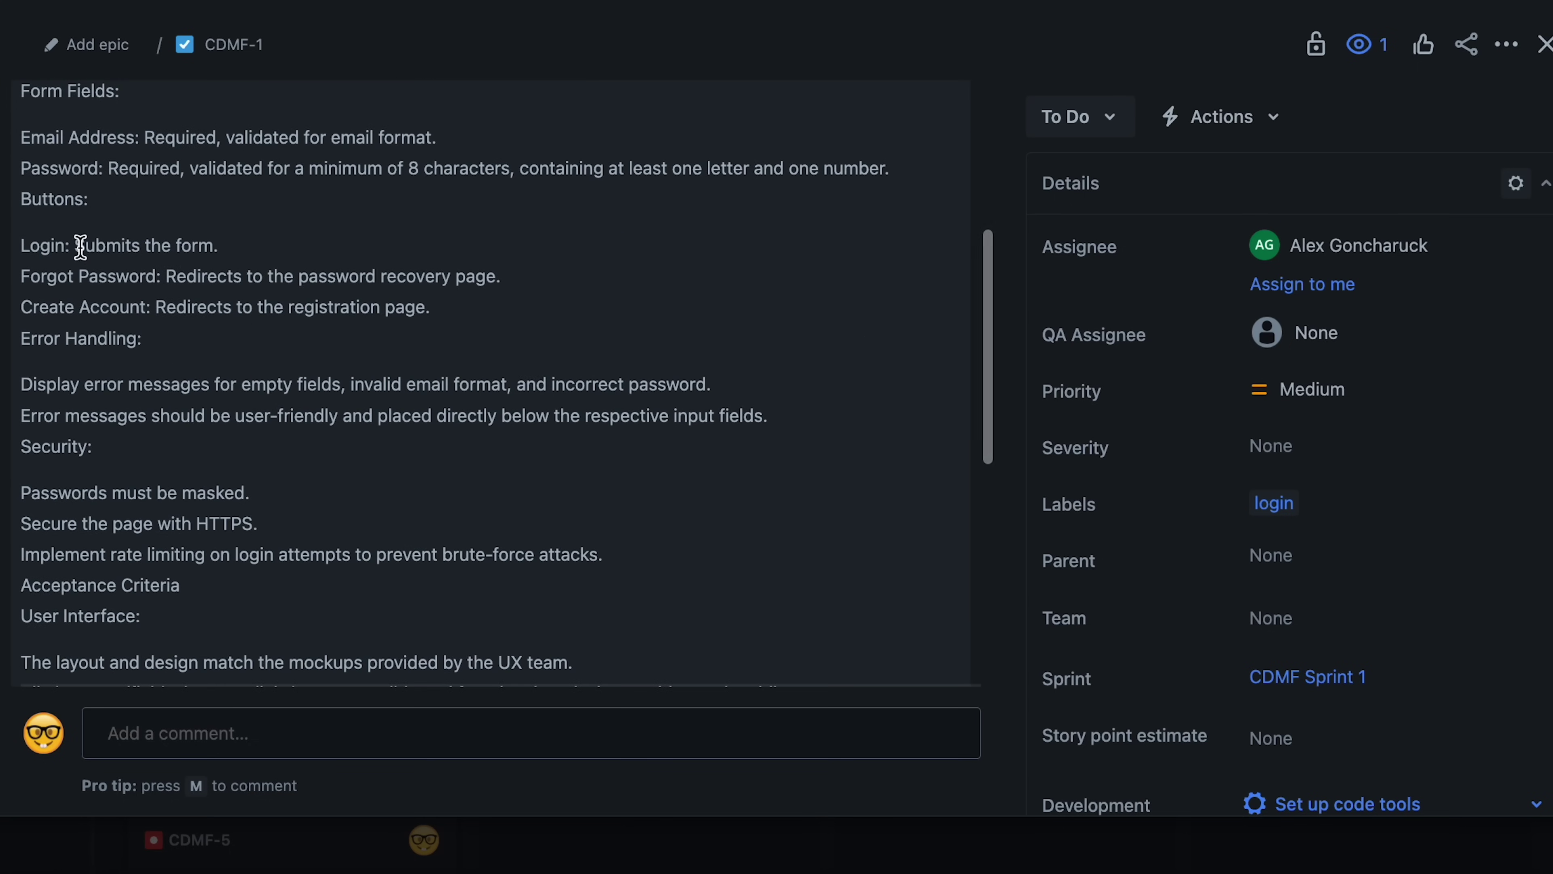
scroll(320, 234, "down", 6)
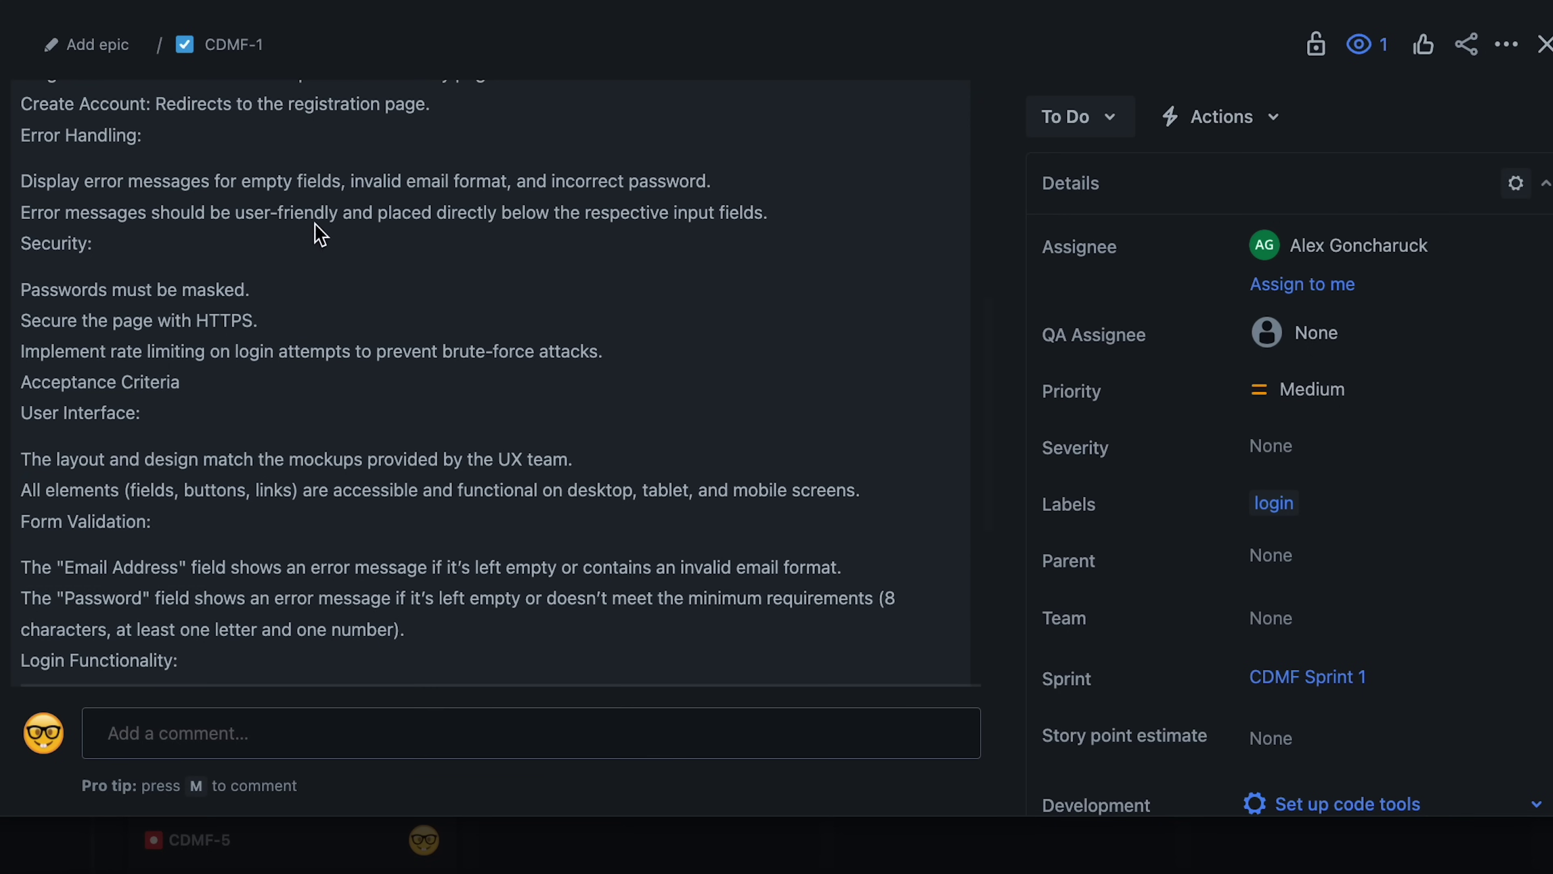
scroll(238, 395, "down", 3)
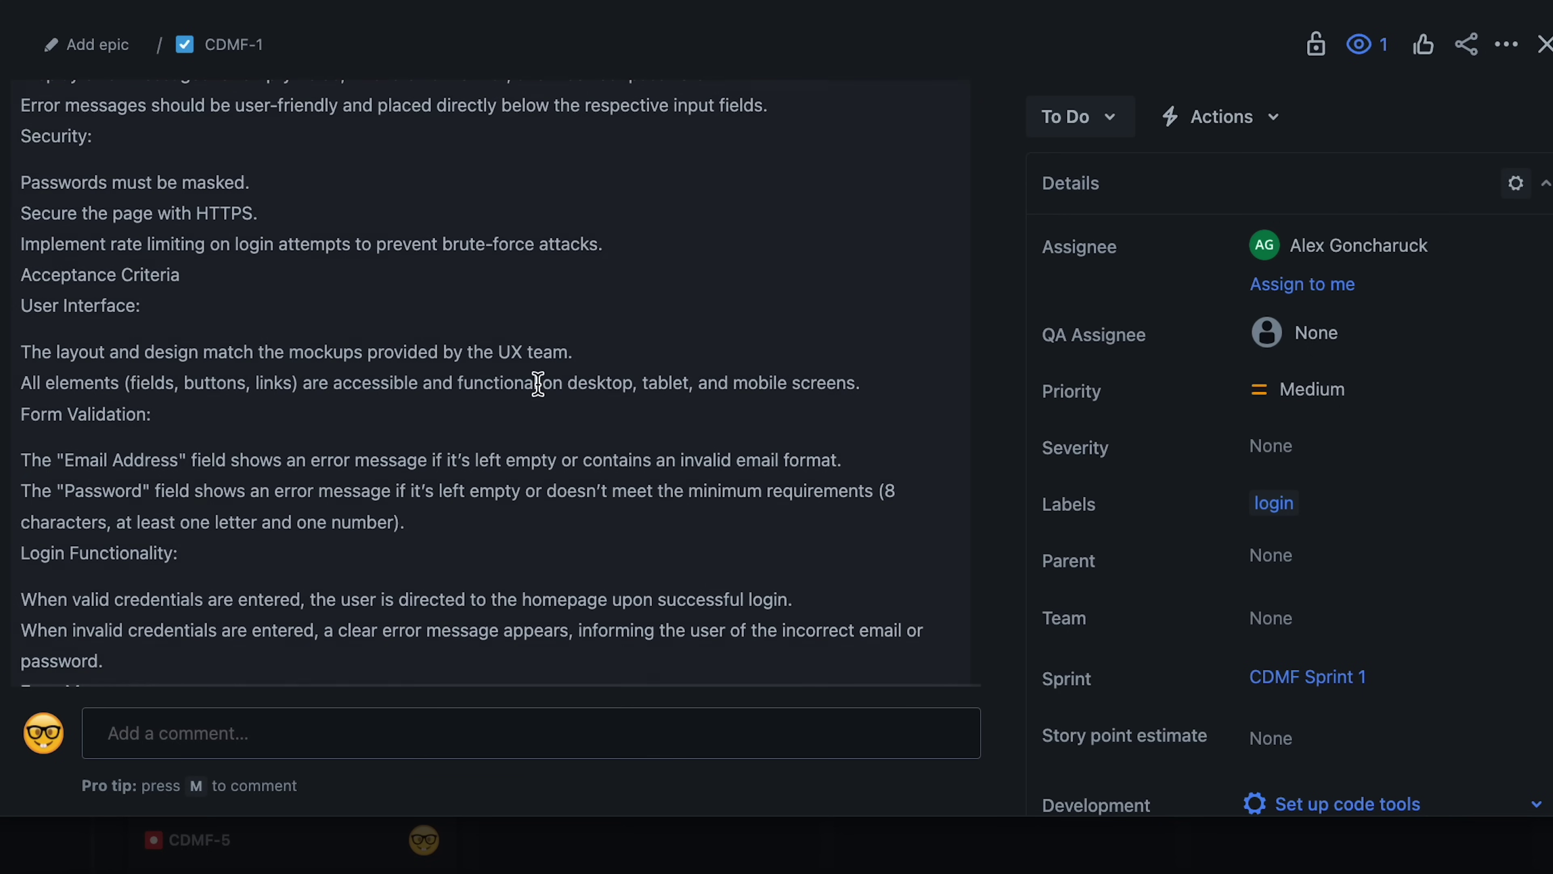
scroll(537, 383, "down", 15)
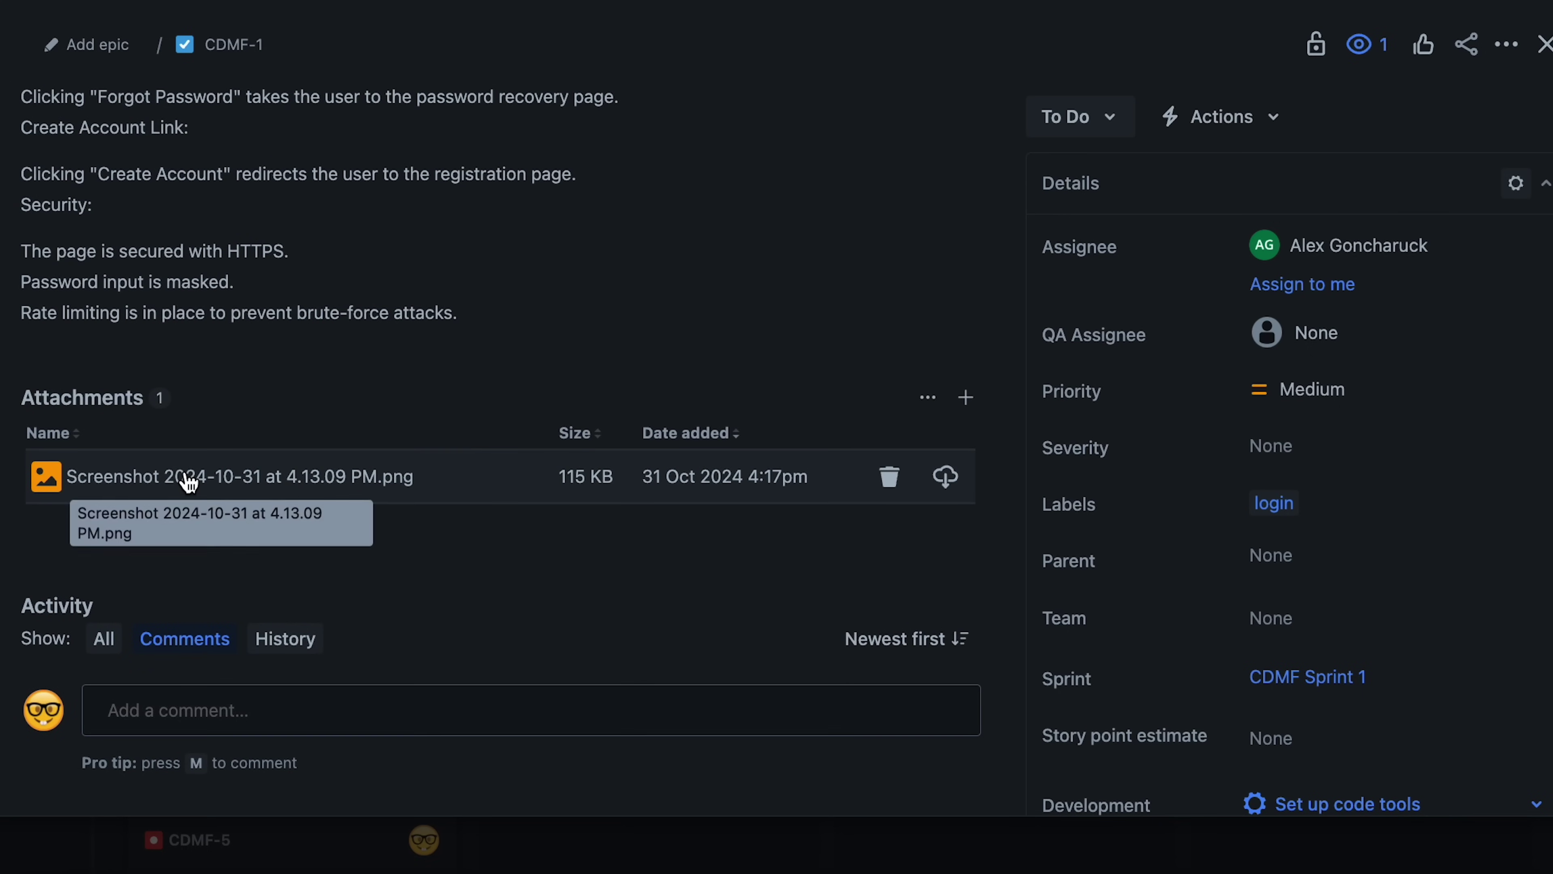
left_click(202, 481)
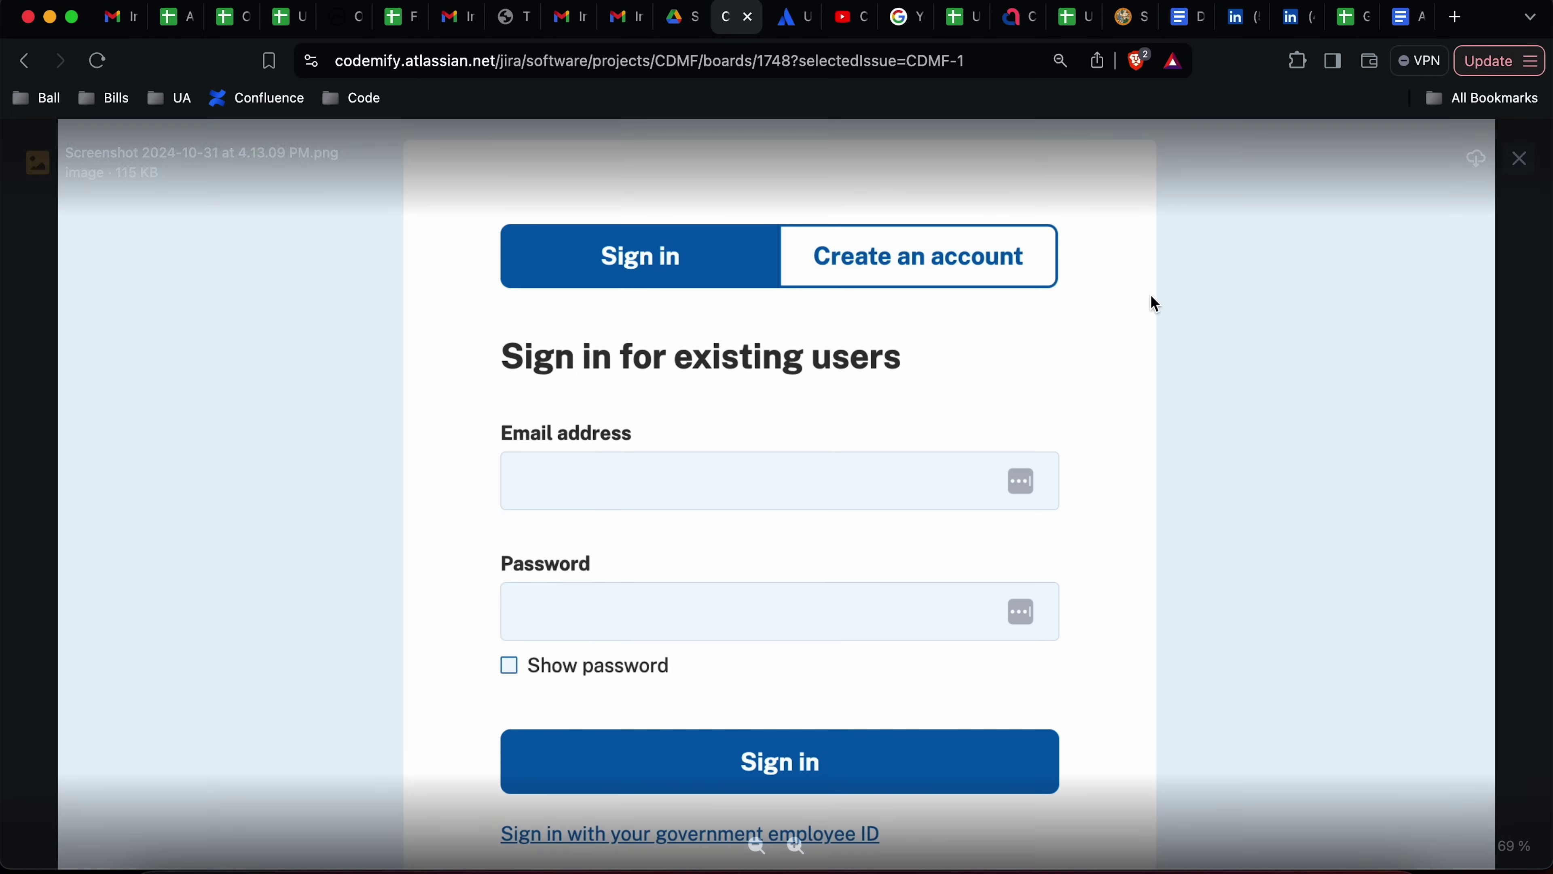
Step: Close the screenshot preview, view it once more, close it, and scroll CDMF-1 back to the top
left_click(1521, 161)
scroll(485, 287, "up", 15)
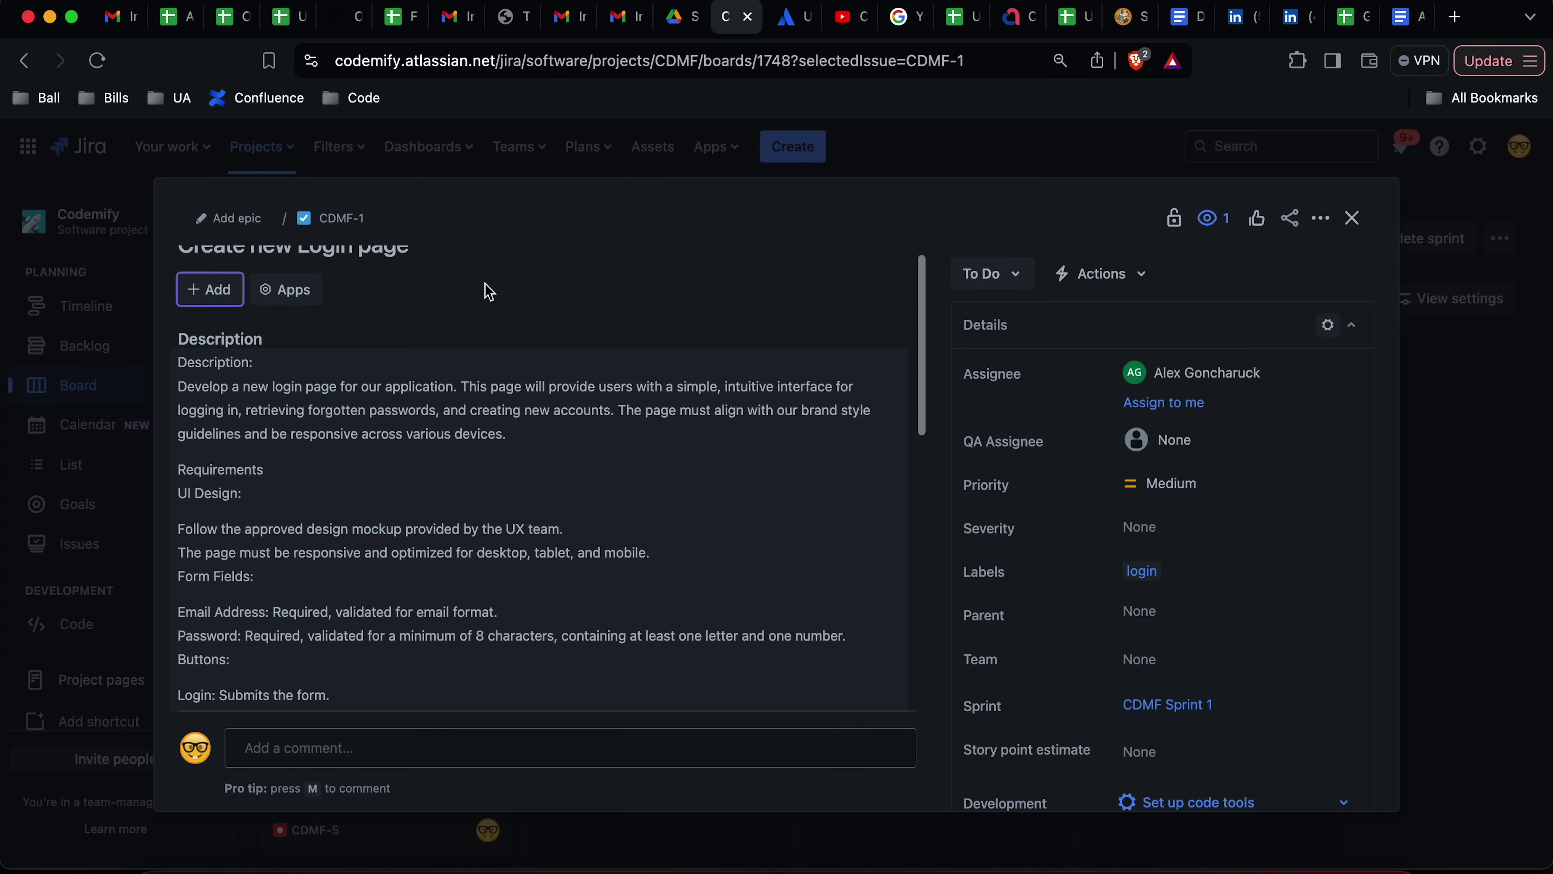
scroll(374, 520, "down", 15)
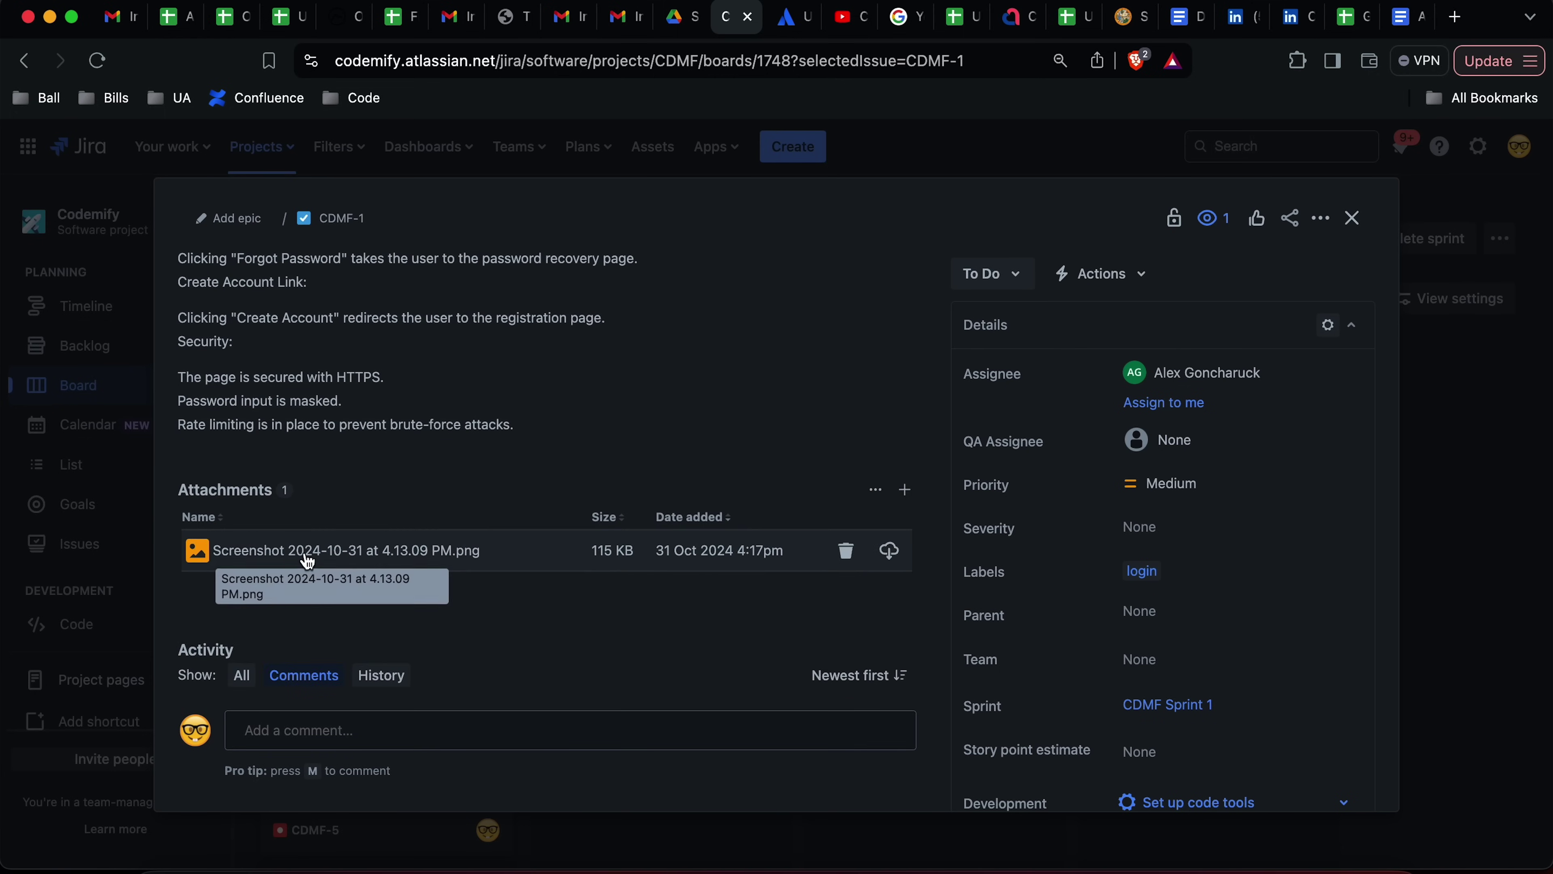
left_click(300, 547)
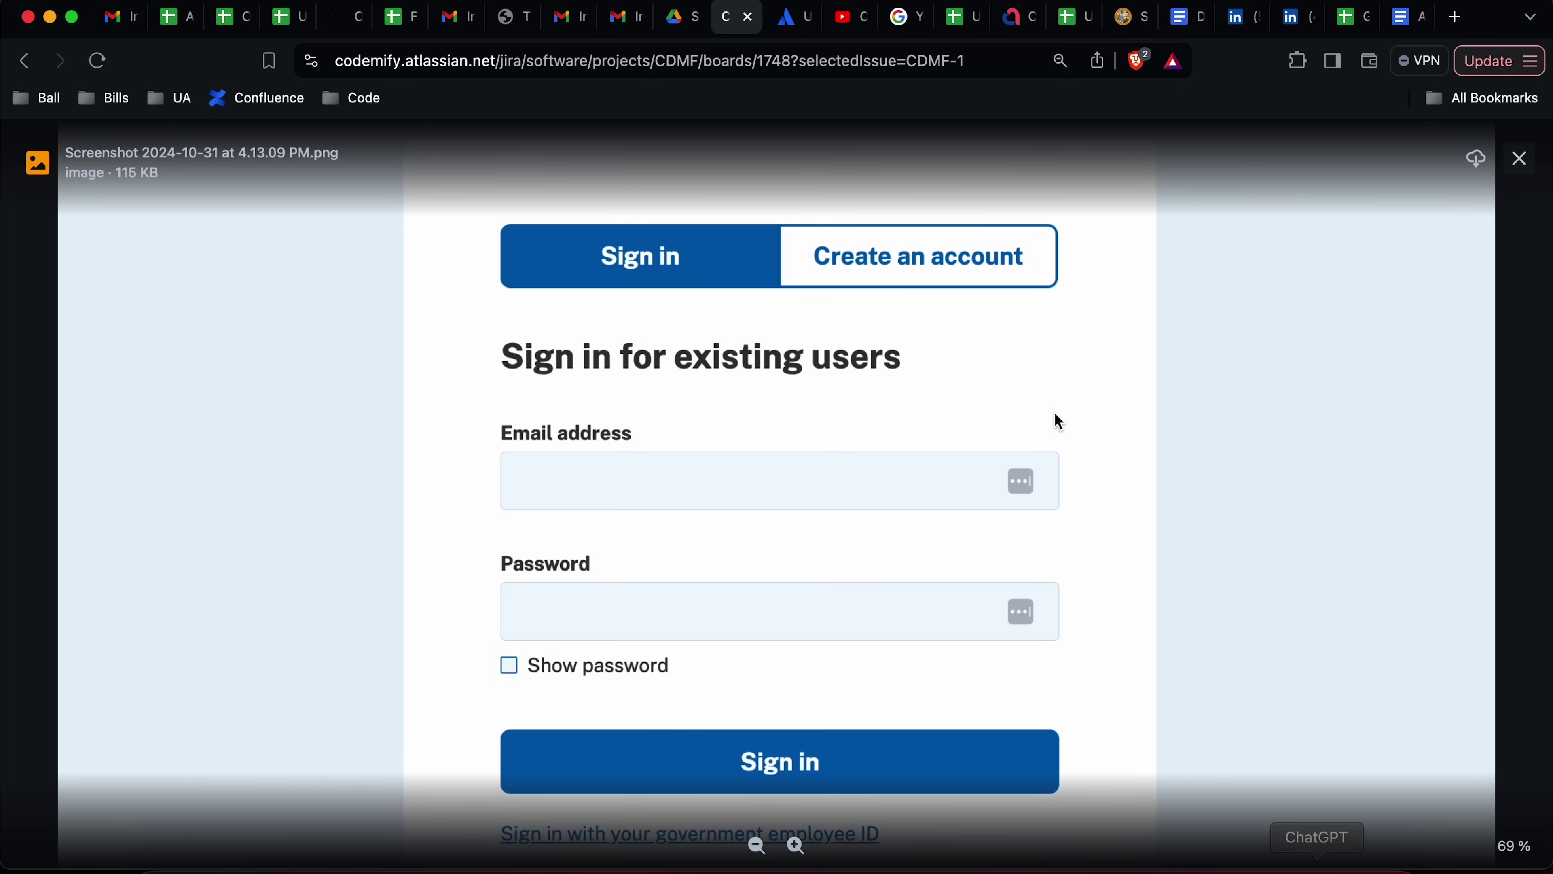
left_click(1520, 160)
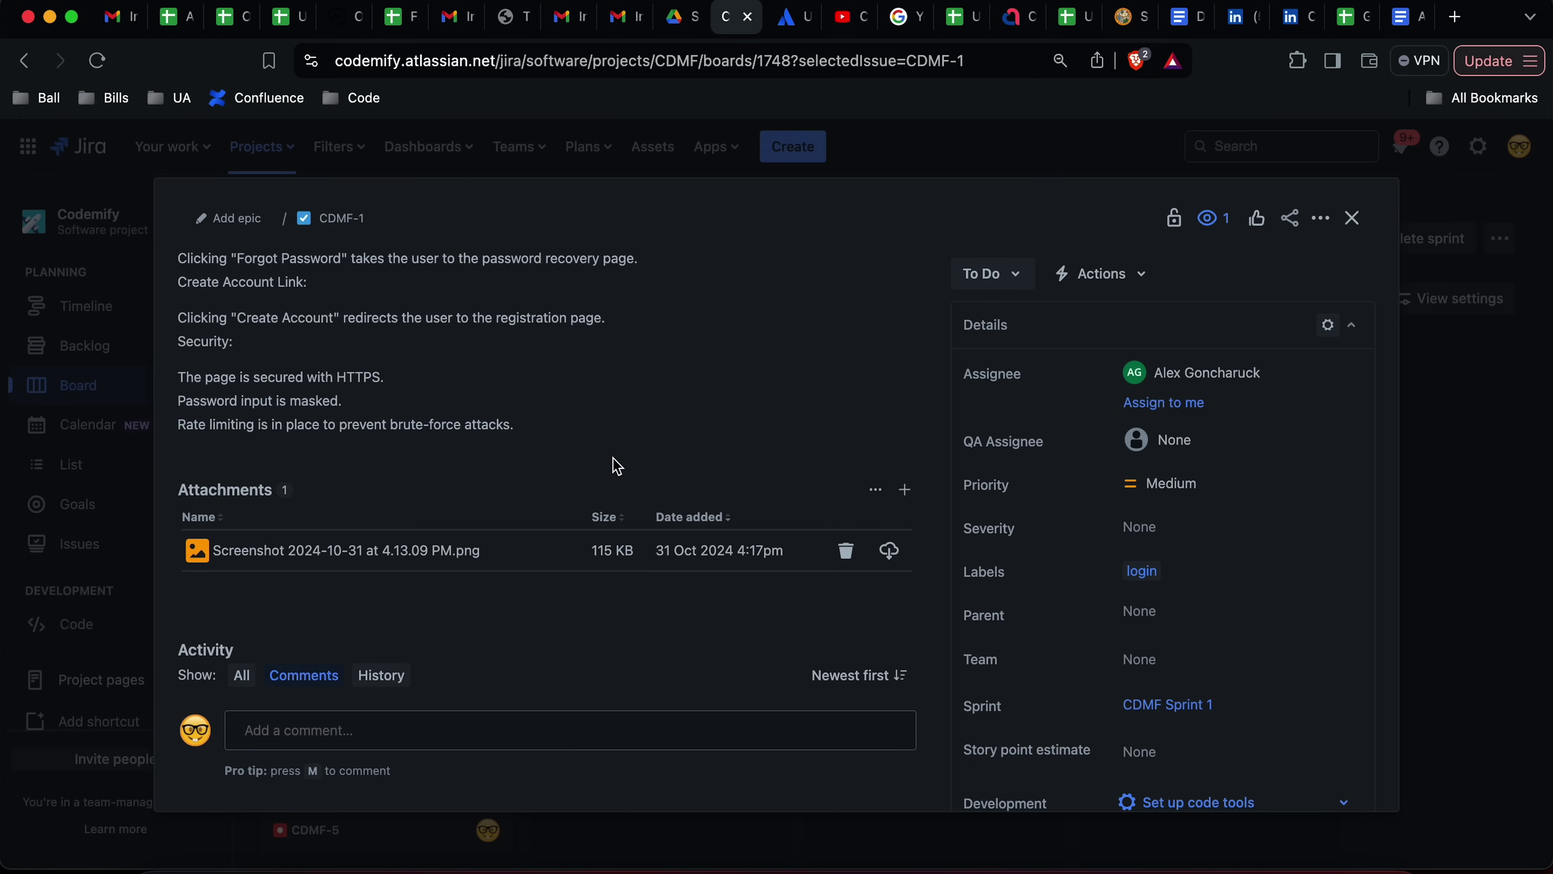
scroll(617, 467, "up", 5)
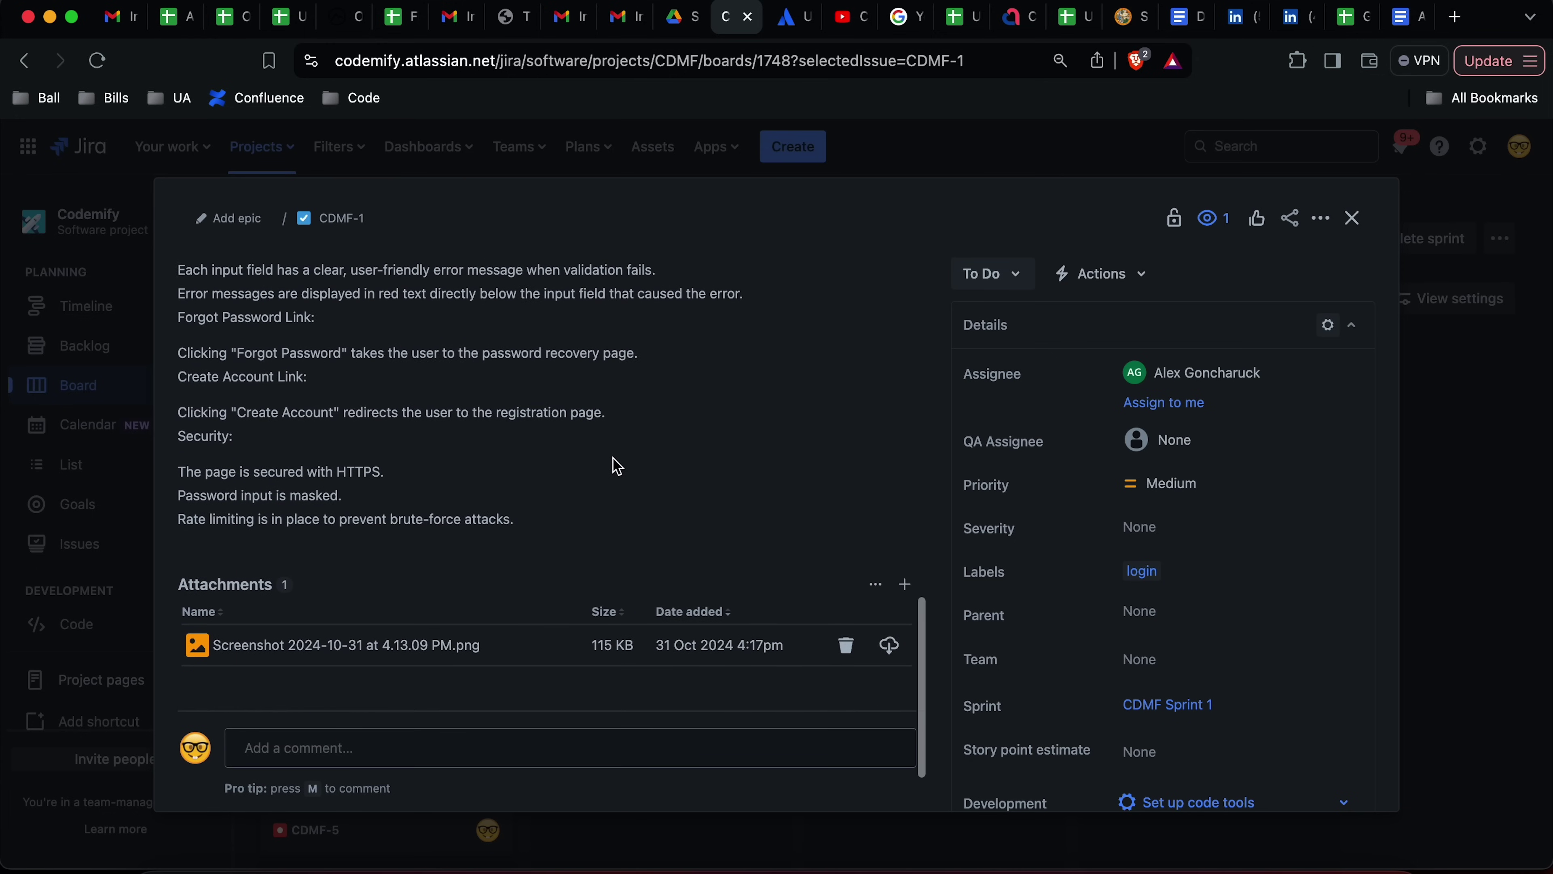
scroll(617, 466, "up", 5)
scroll(615, 462, "down", 10)
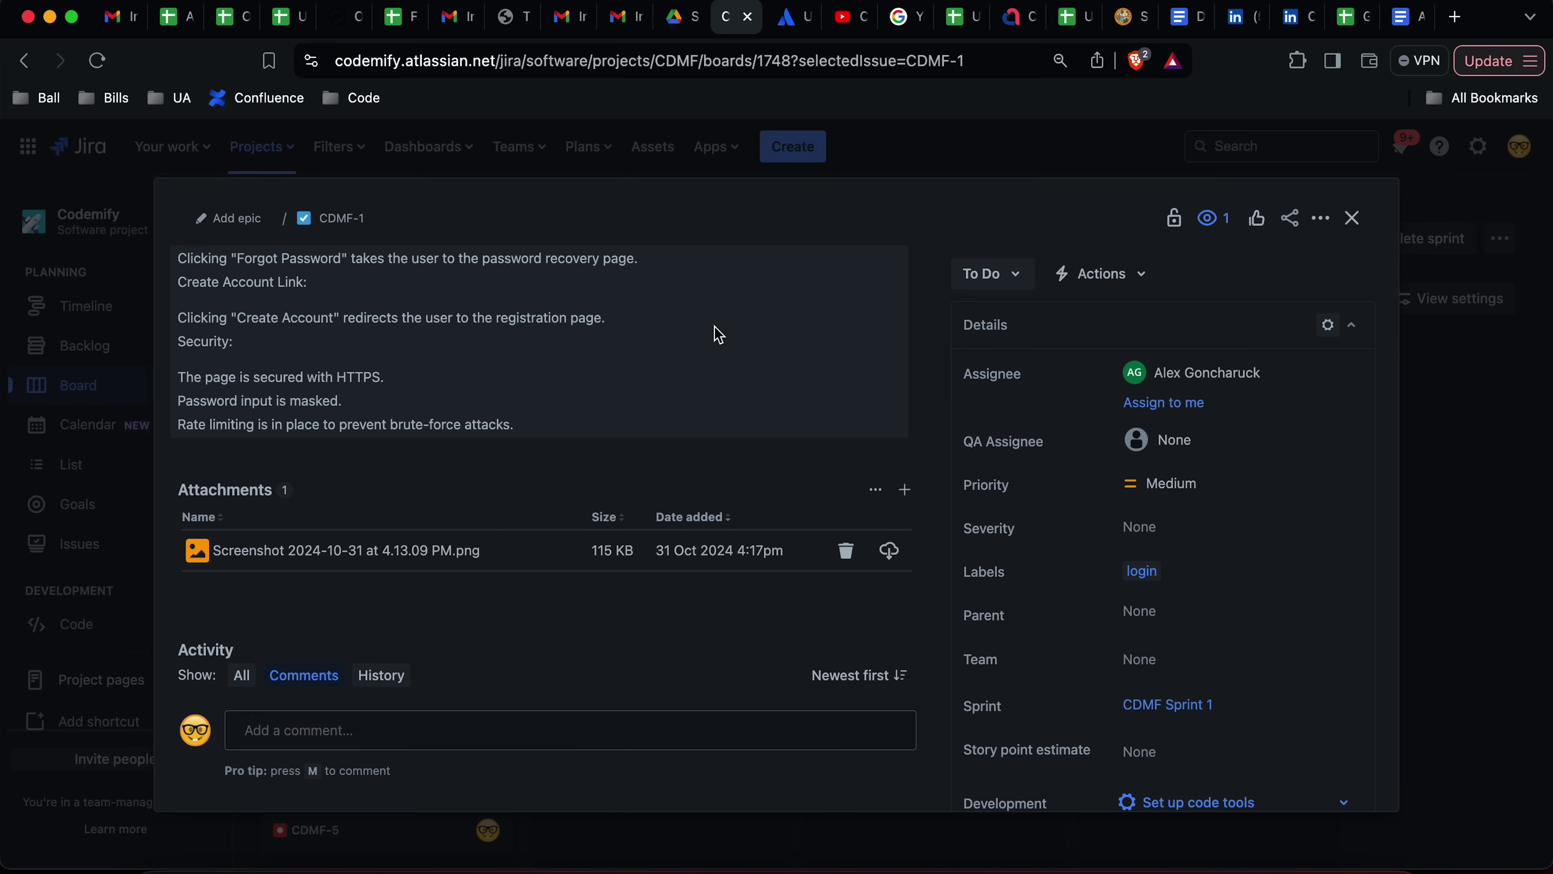
scroll(718, 336, "up", 8)
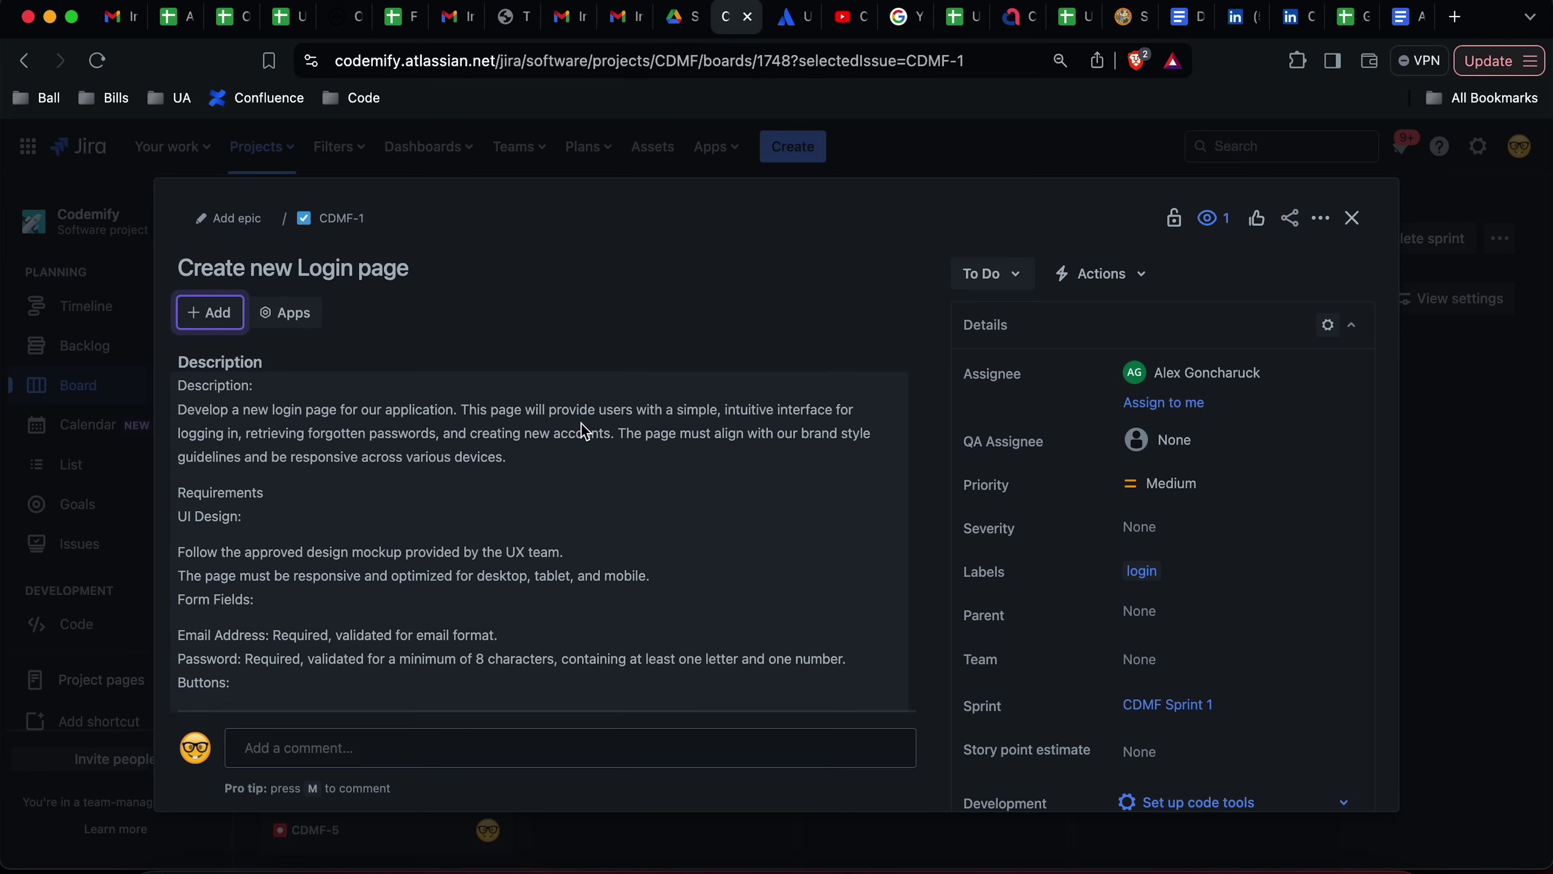
Step: Close CDMF-1 and drag its card into In Progress, then on to In QA
left_click(1352, 221)
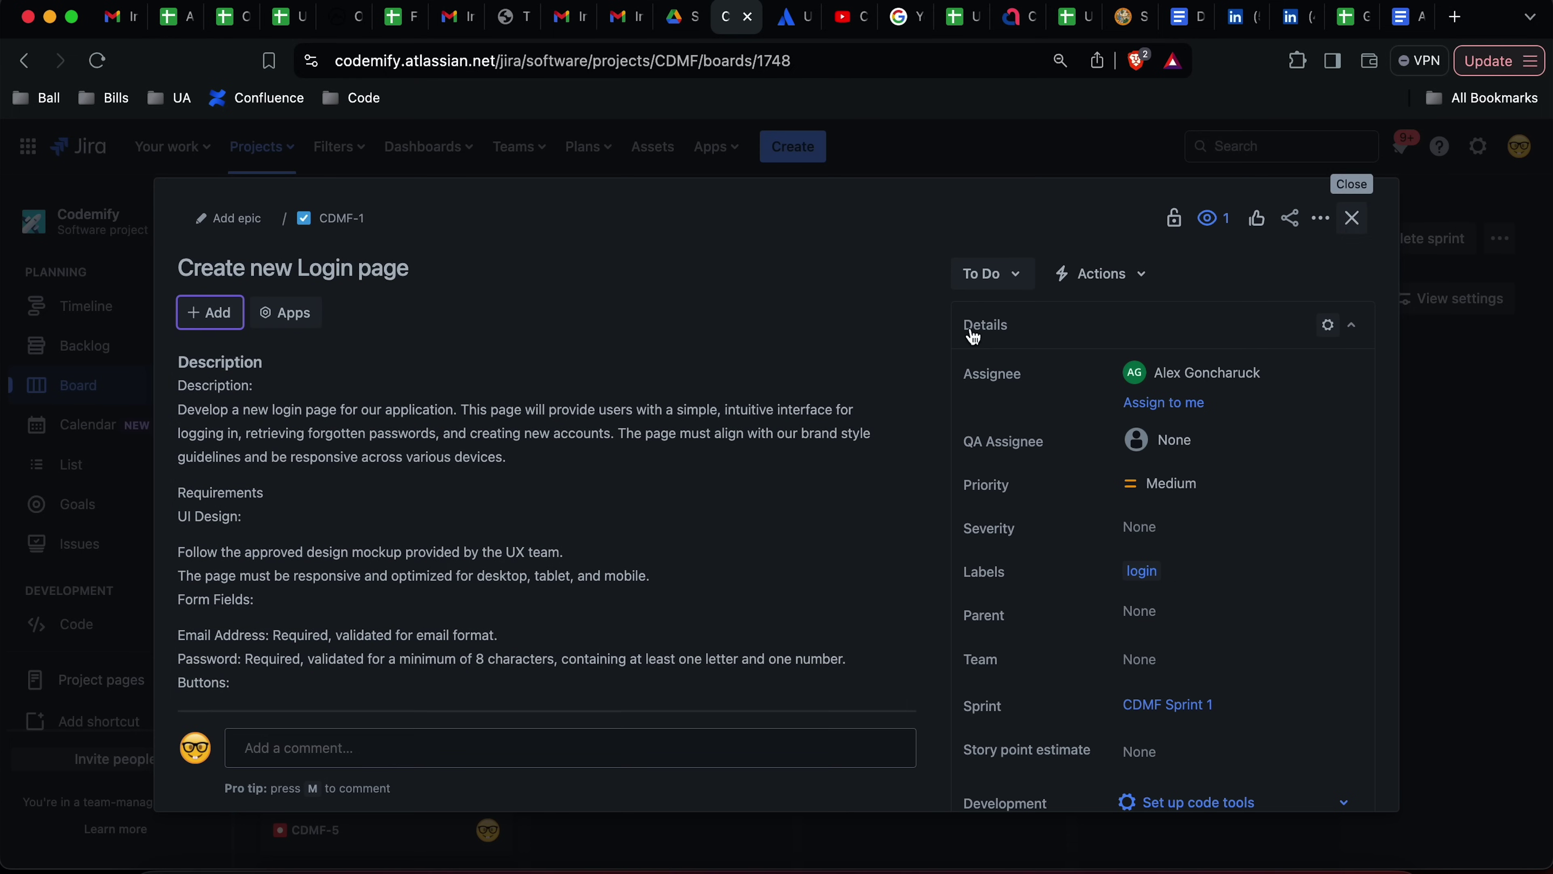
left_click_drag(398, 472, 608, 471)
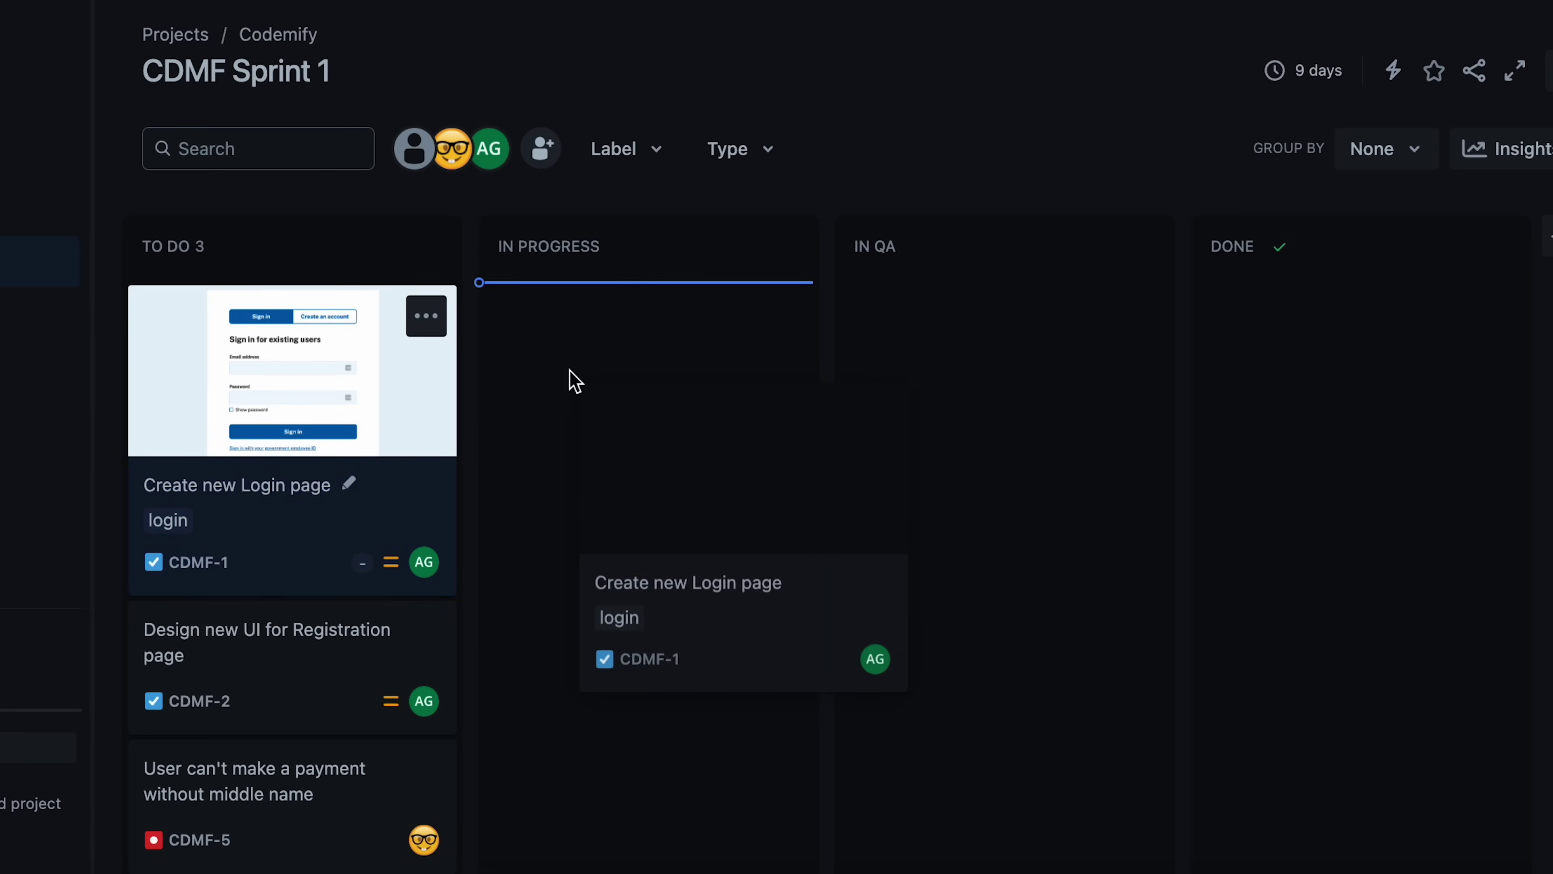
left_click_drag(569, 379, 570, 382)
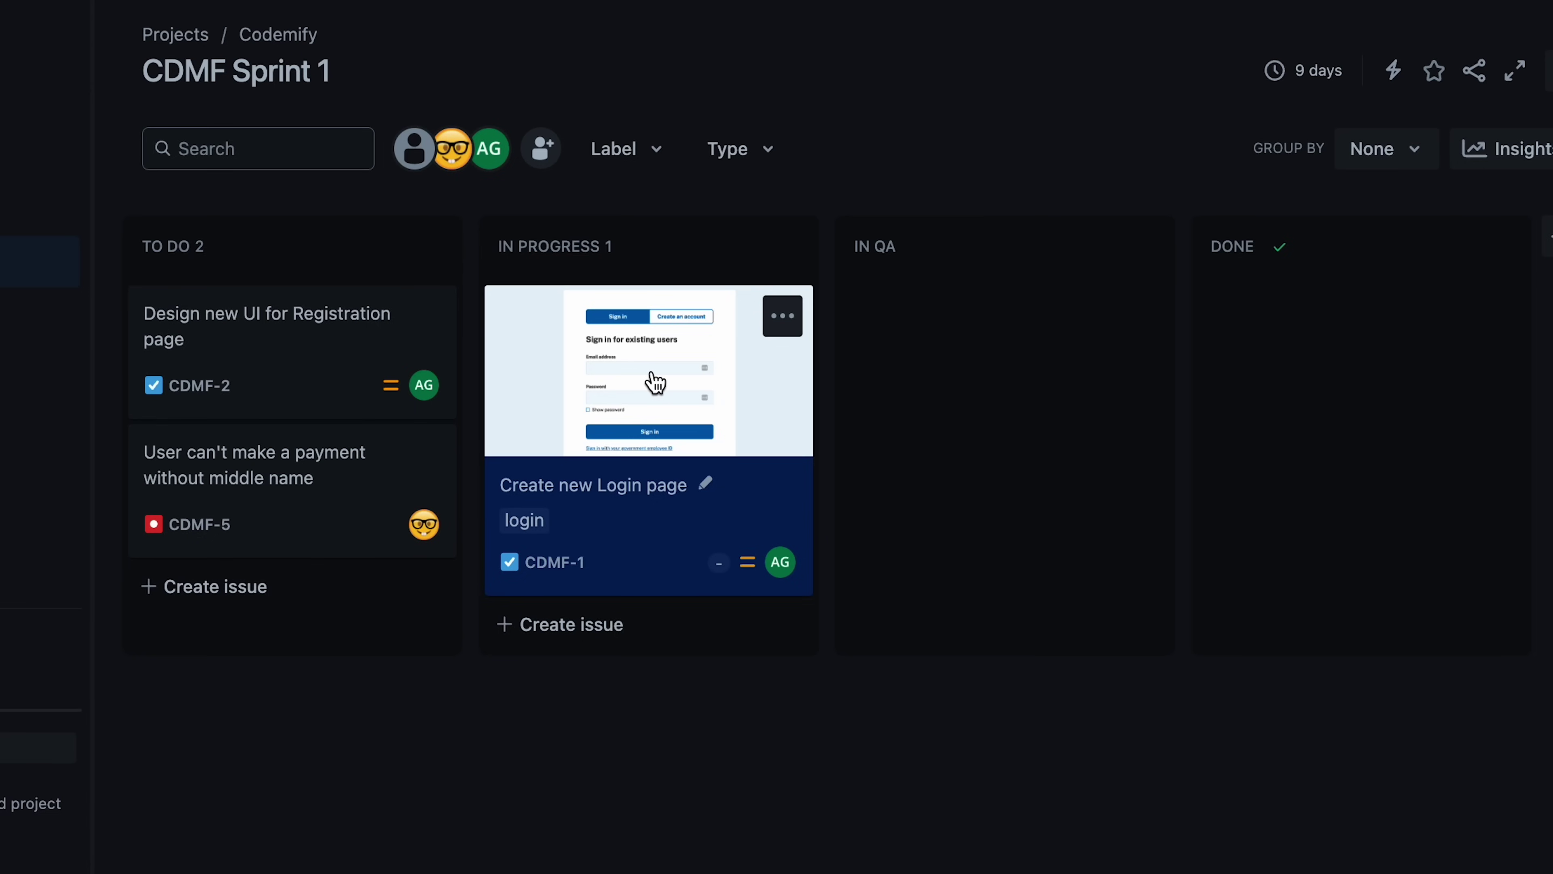
left_click_drag(657, 382, 894, 351)
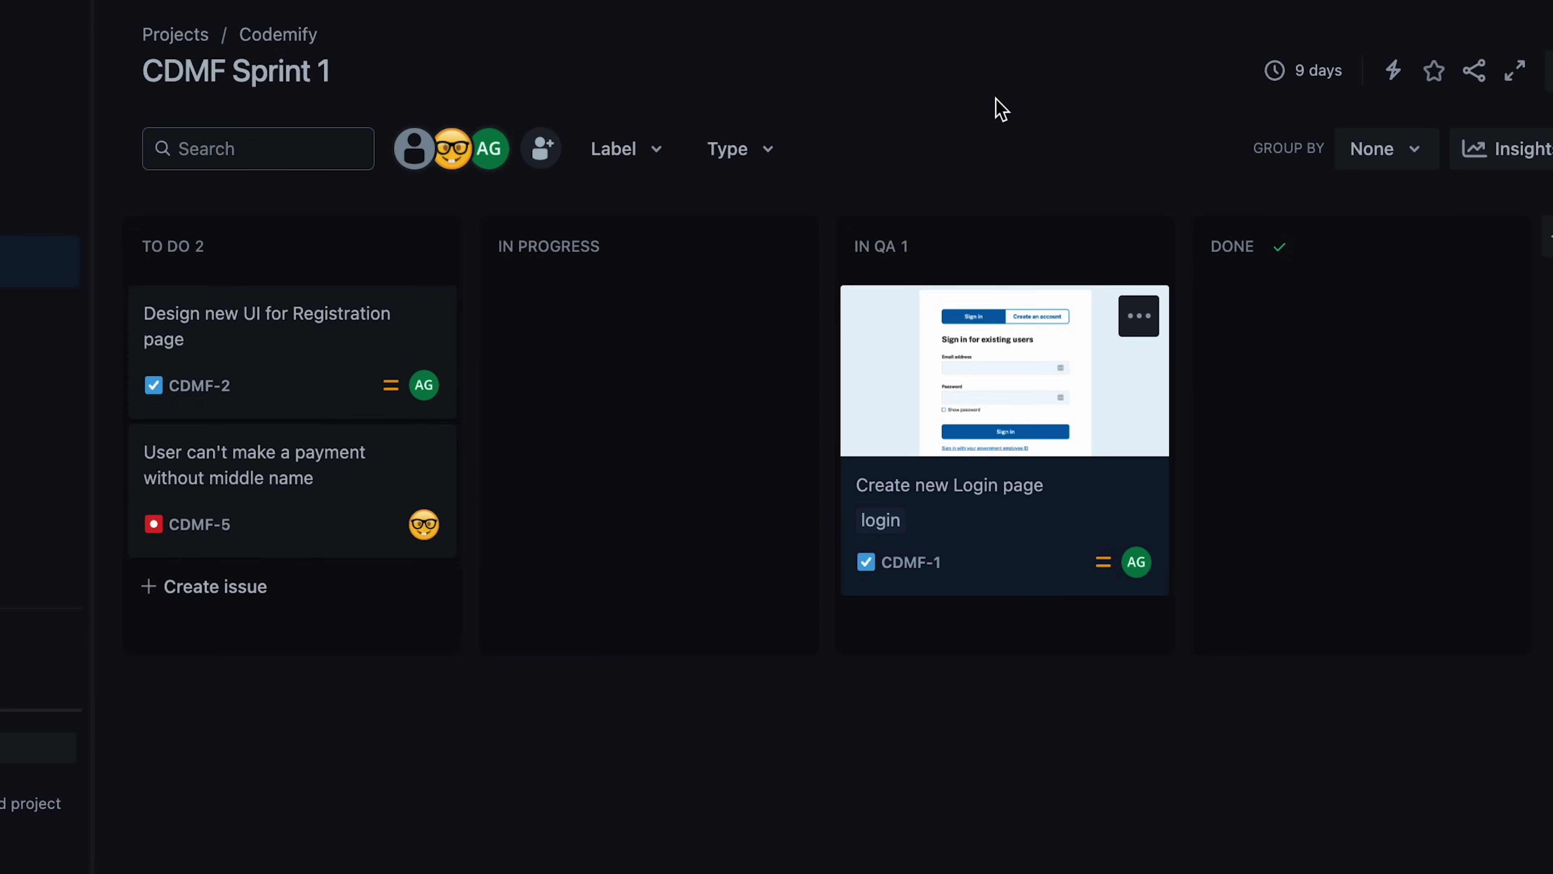
Step: Set CDMF-1's QA Assignee to the tester found by name search, then close the issue
left_click(952, 368)
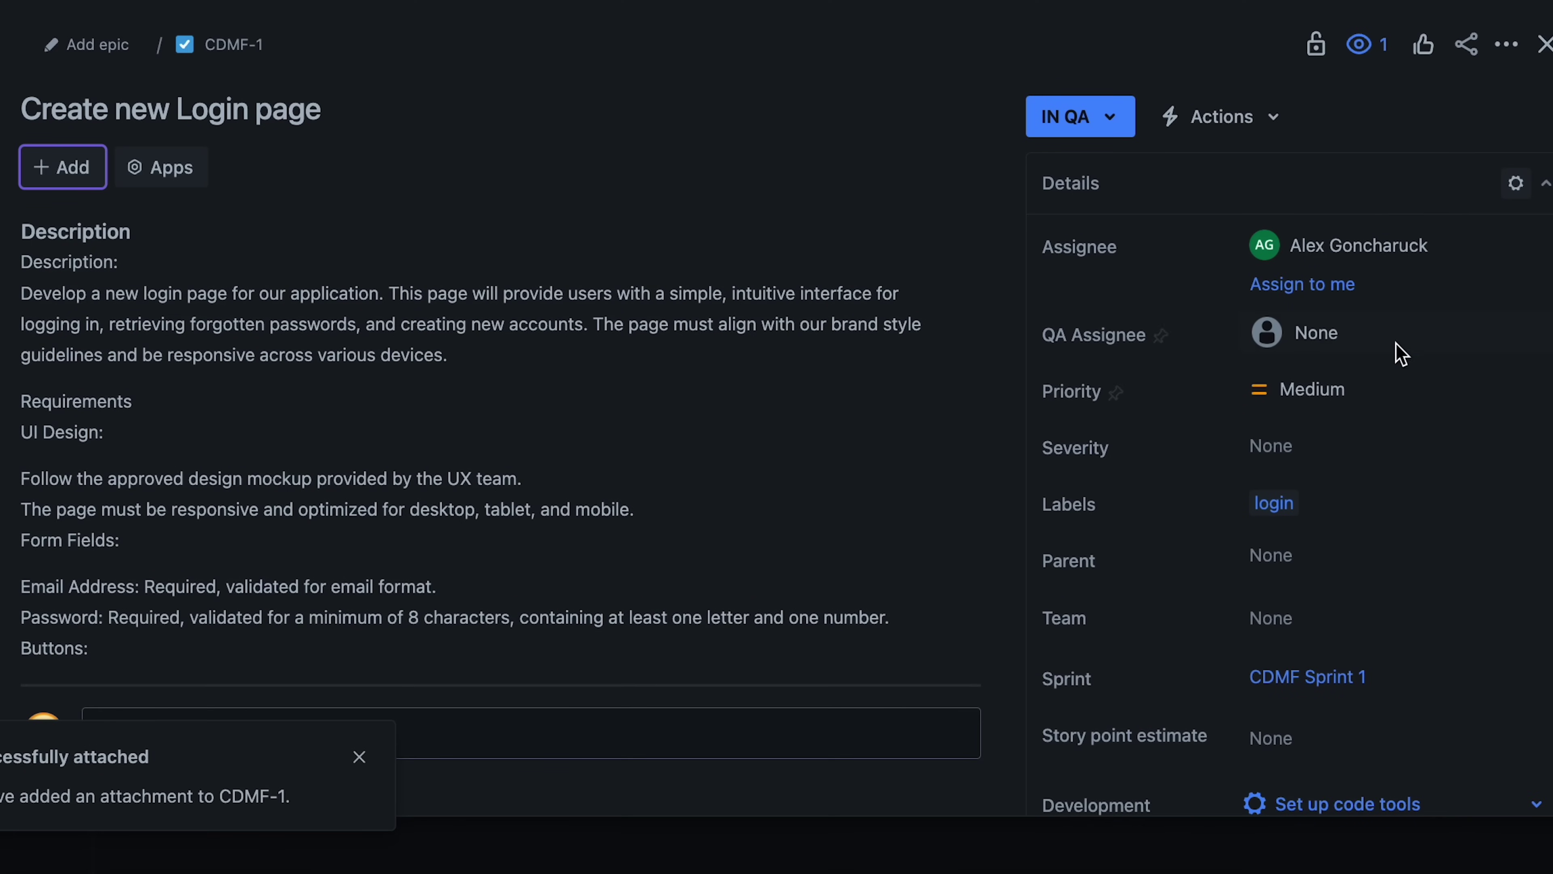
left_click(1340, 343)
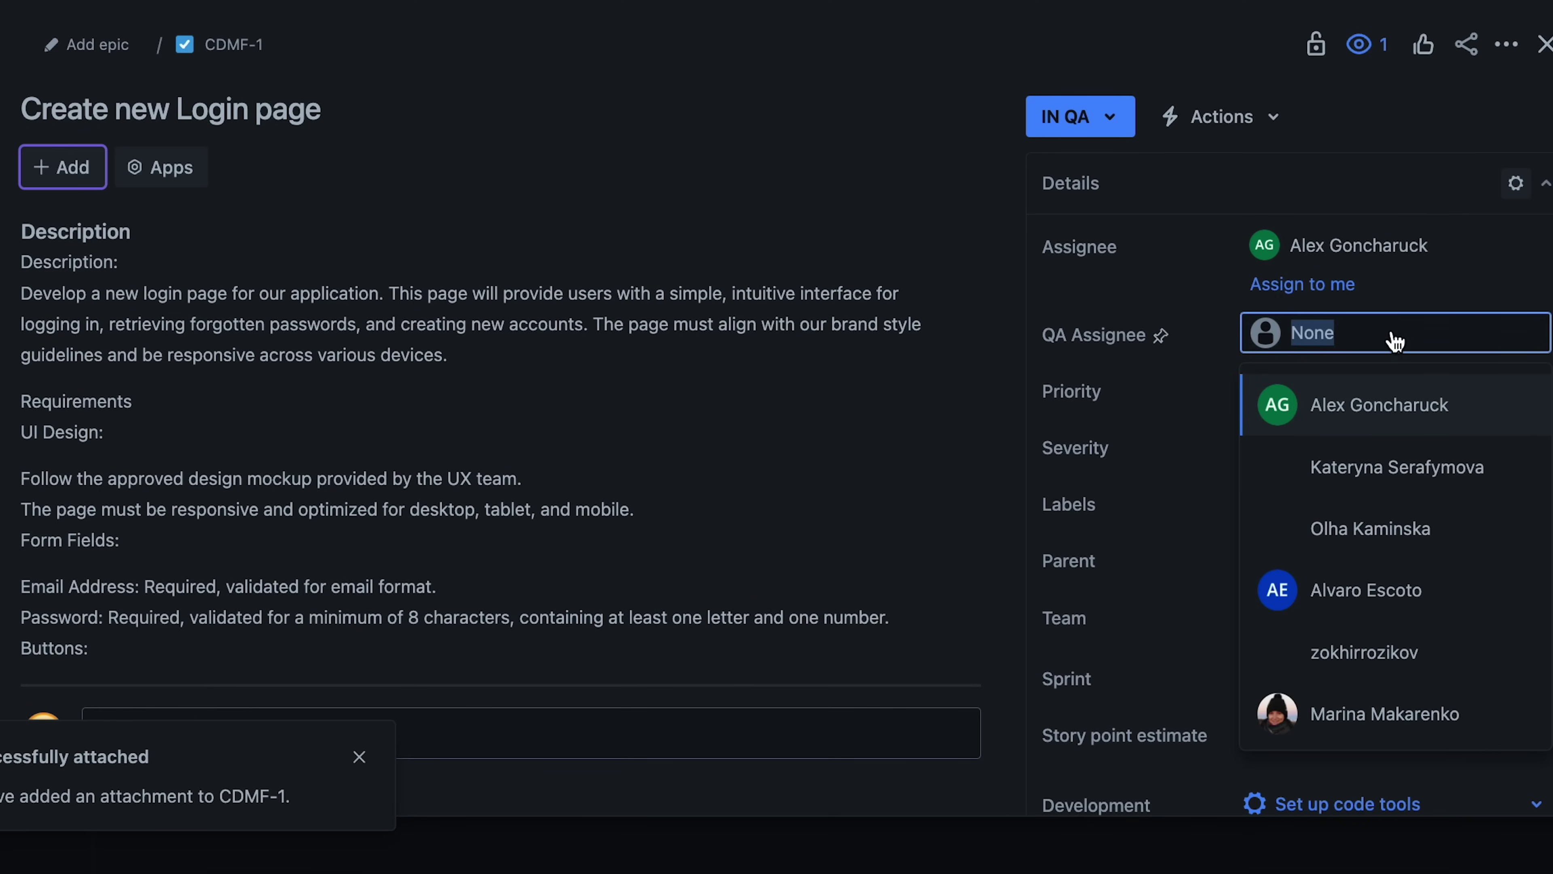
type("serg")
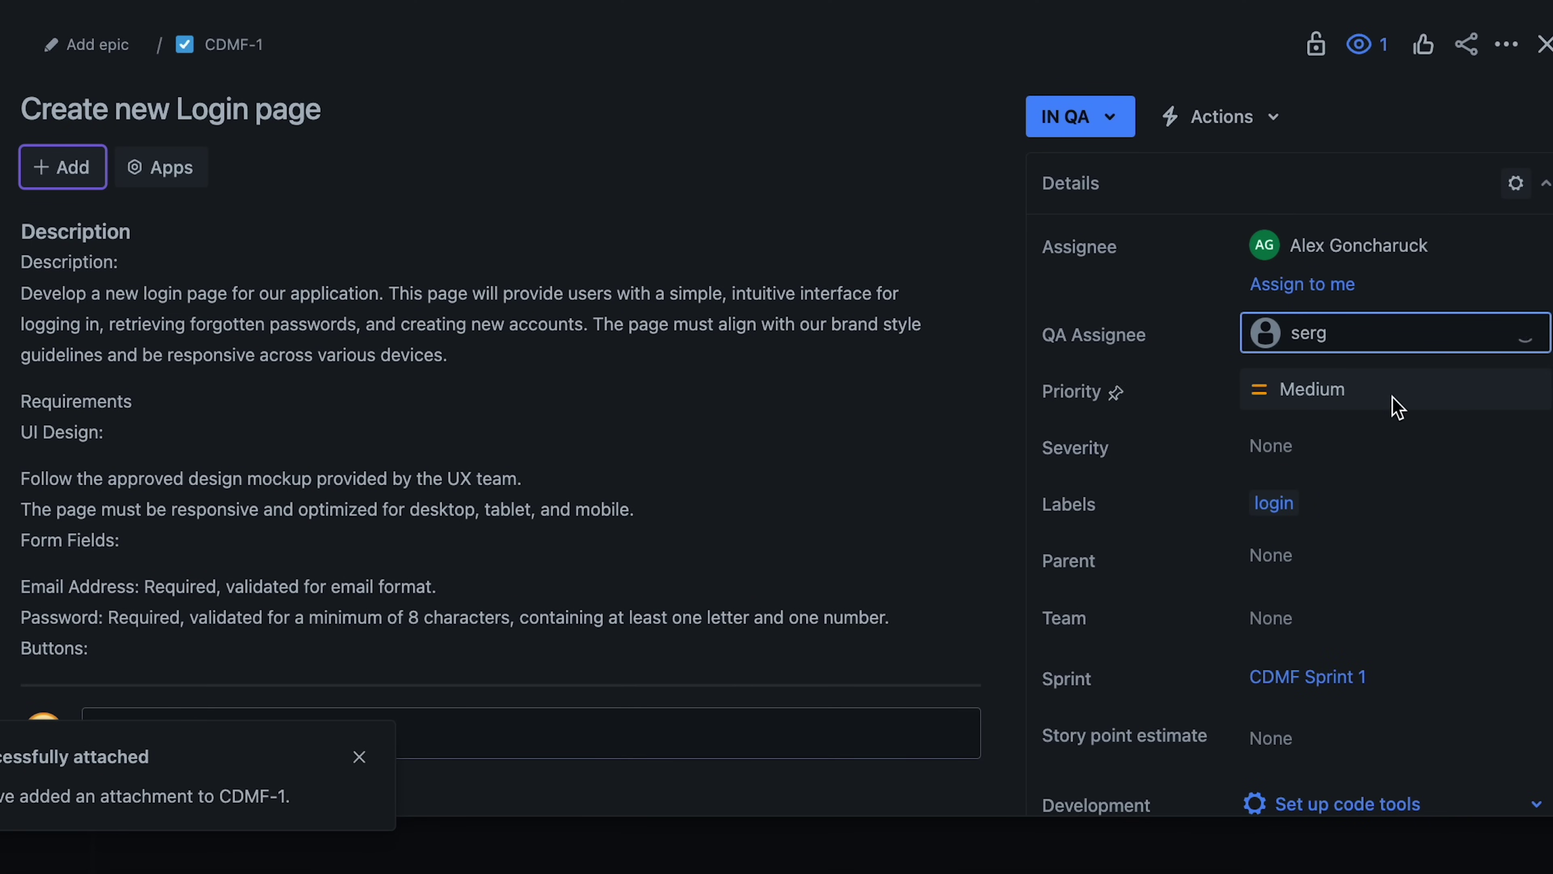
left_click(1367, 398)
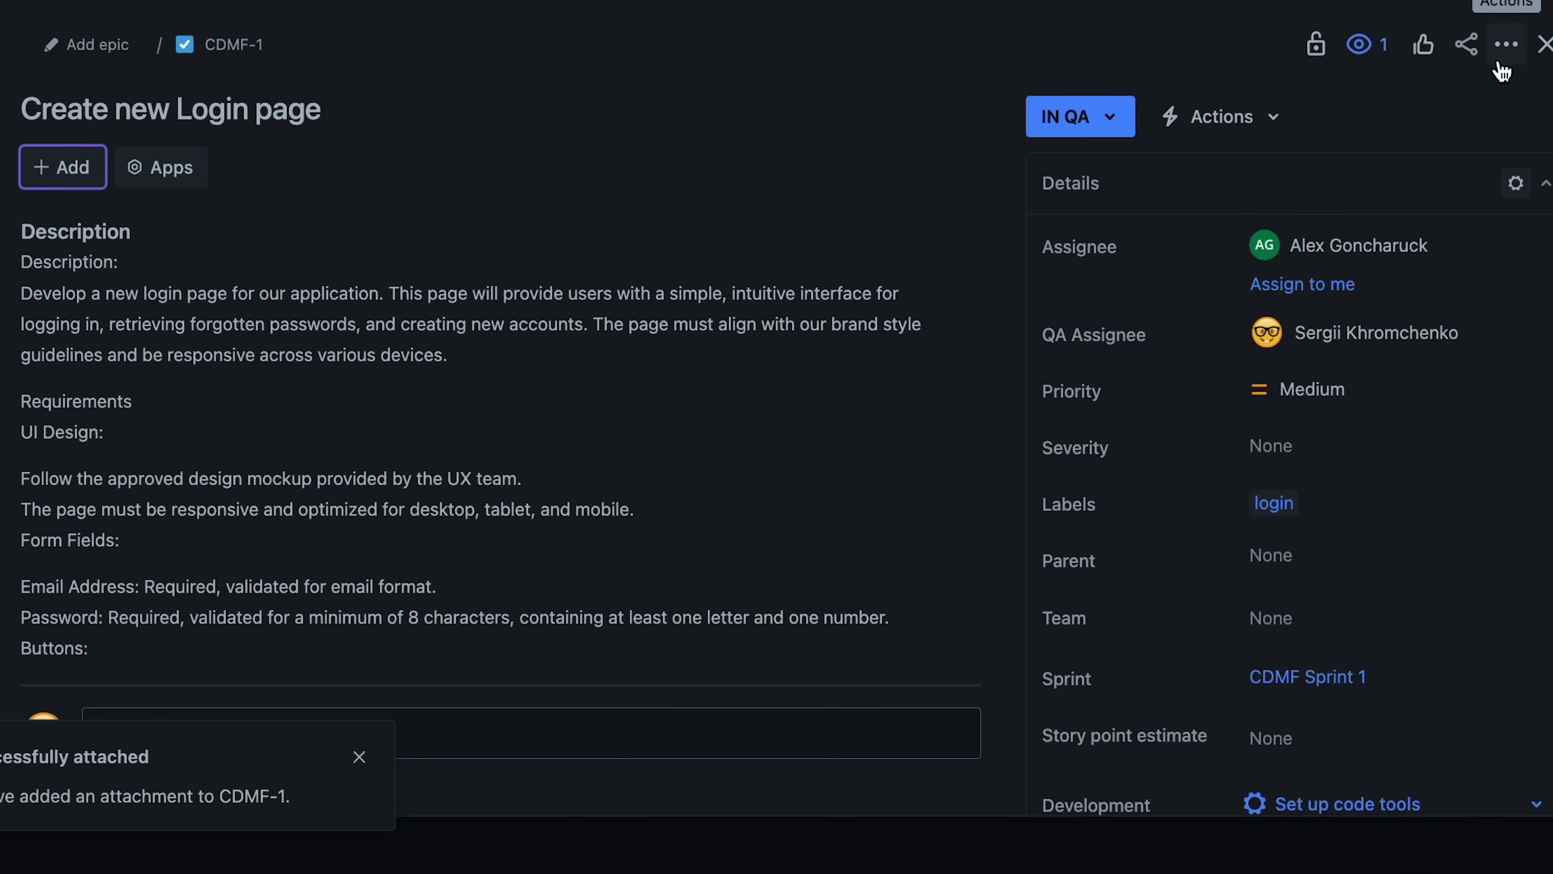
left_click_drag(1041, 337, 1158, 340)
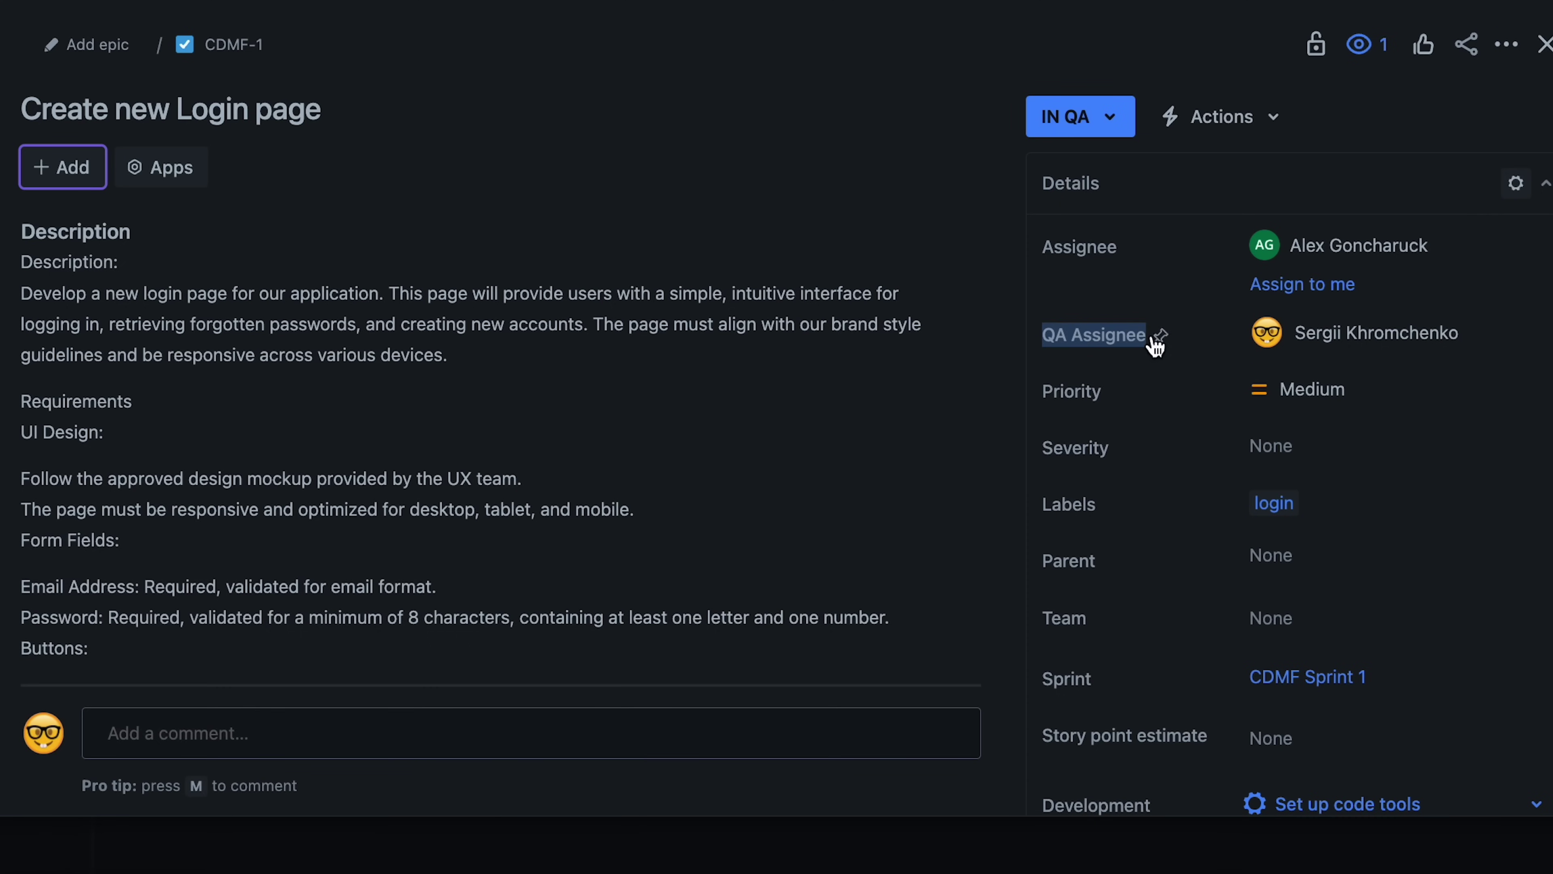
left_click(1545, 49)
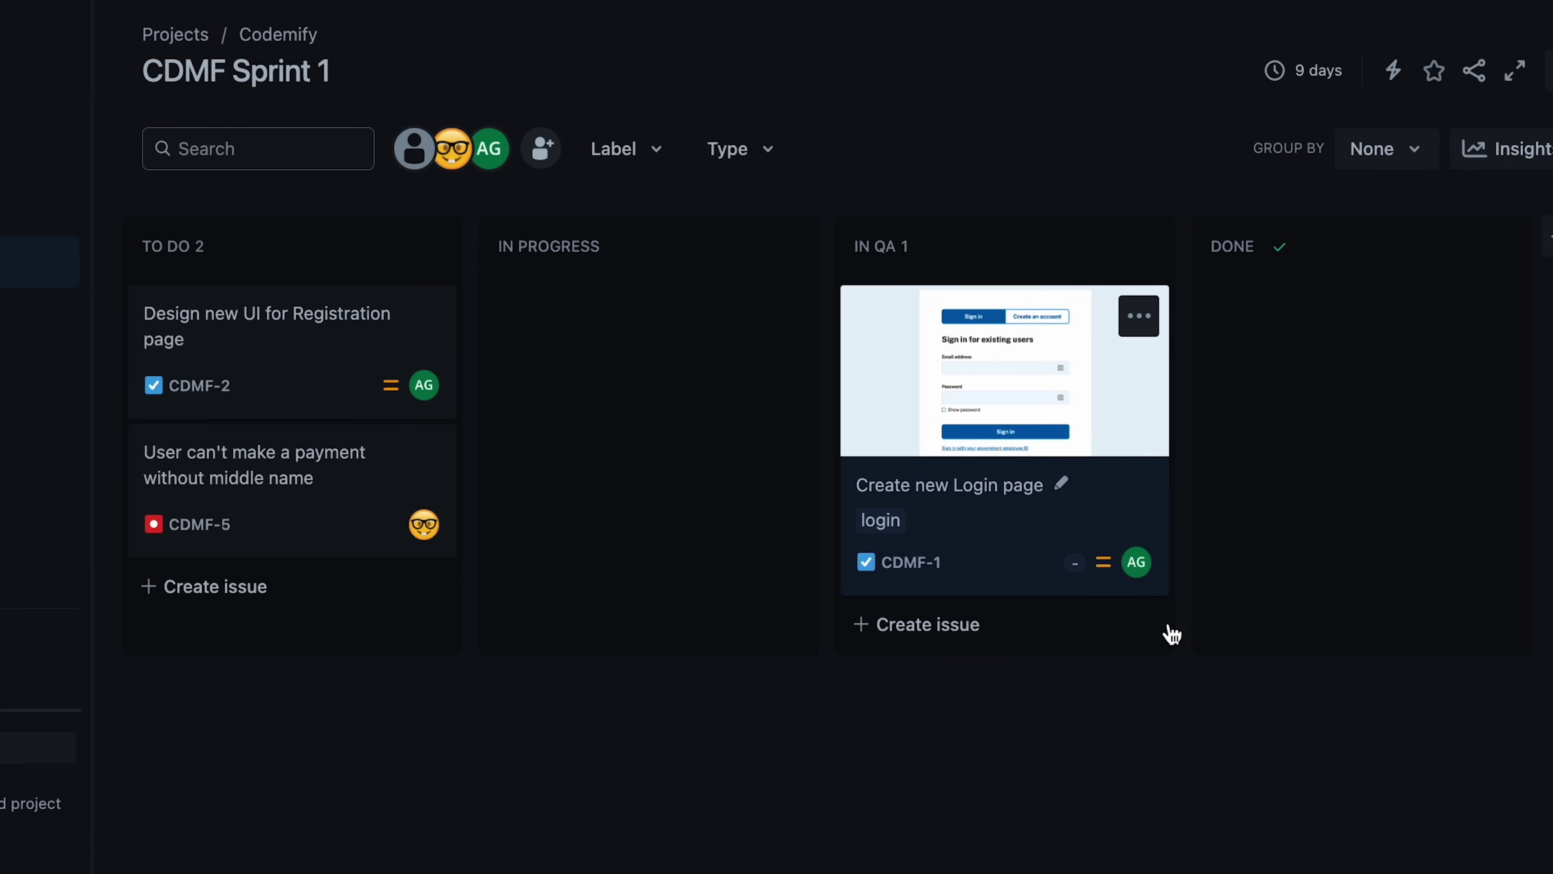
left_click(1044, 442)
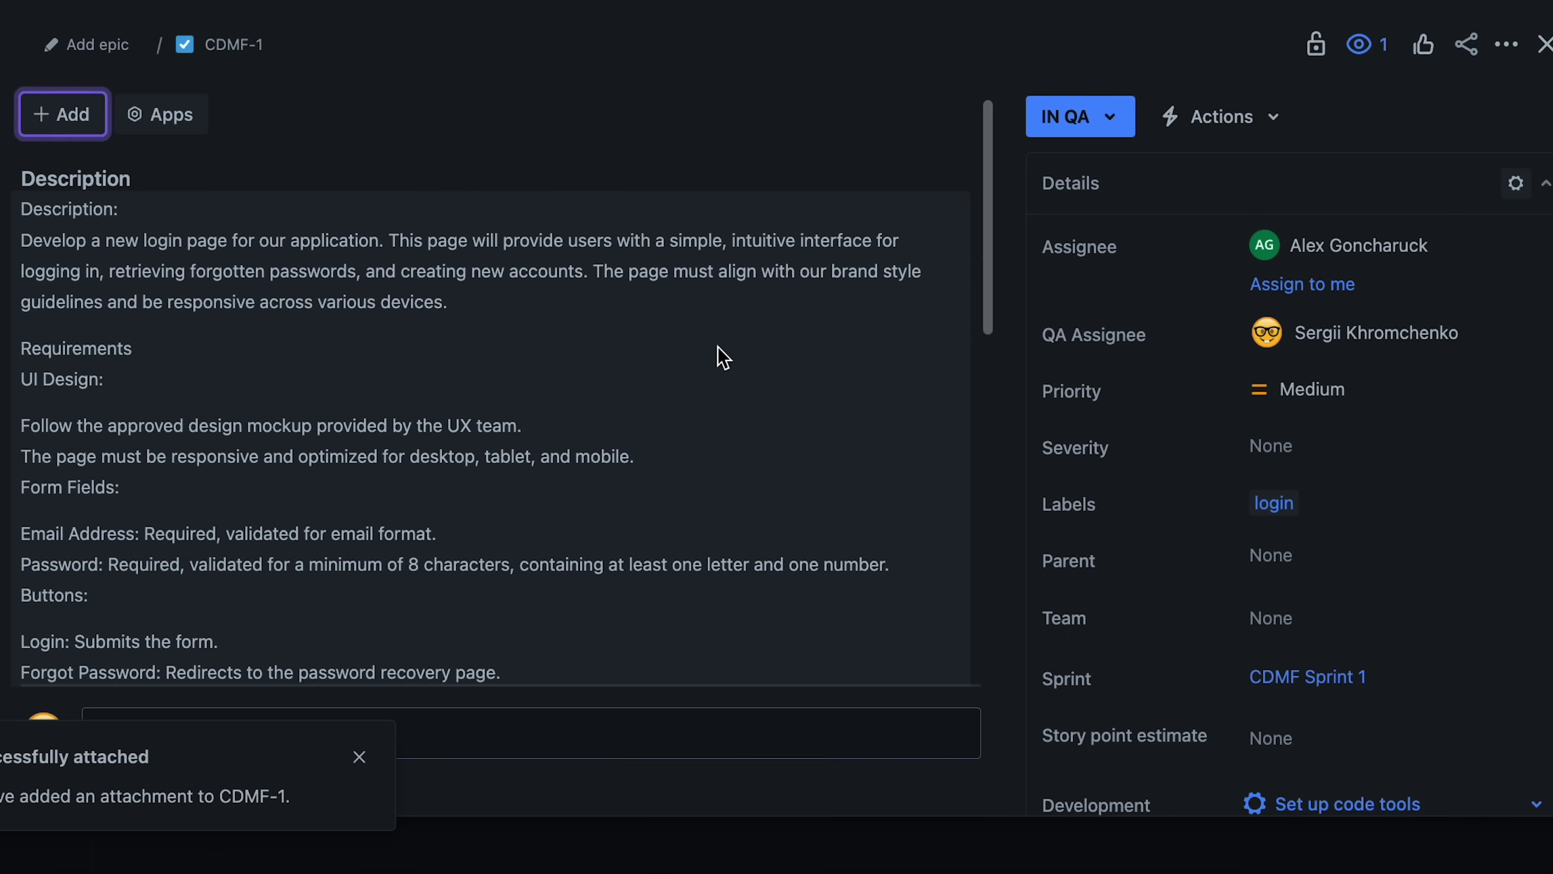
scroll(722, 358, "down", 2)
scroll(722, 358, "up", 2)
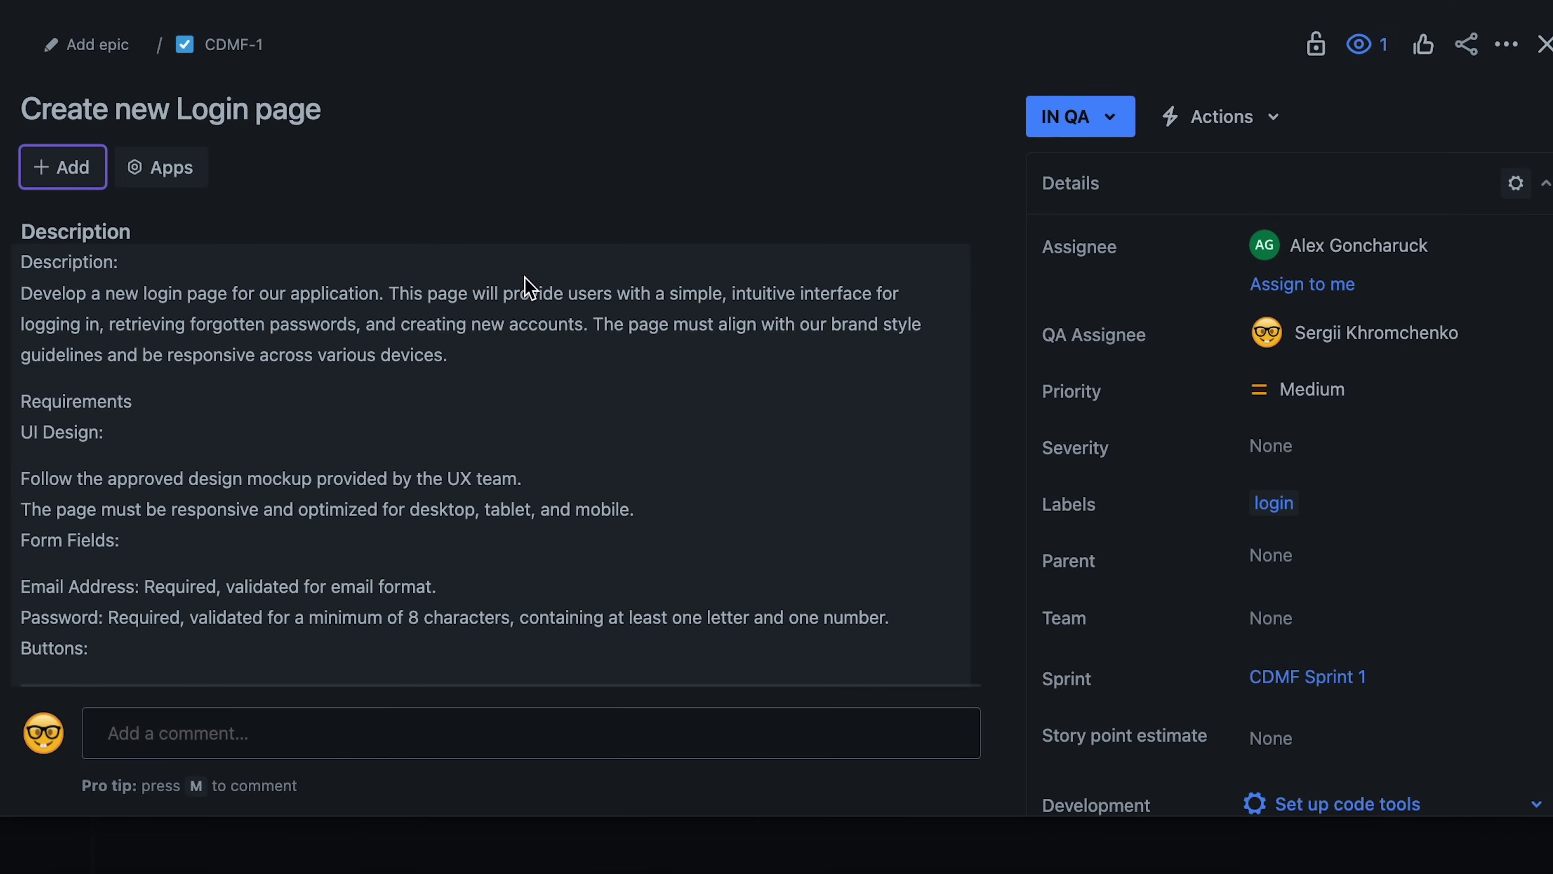
scroll(524, 288, "down", 2)
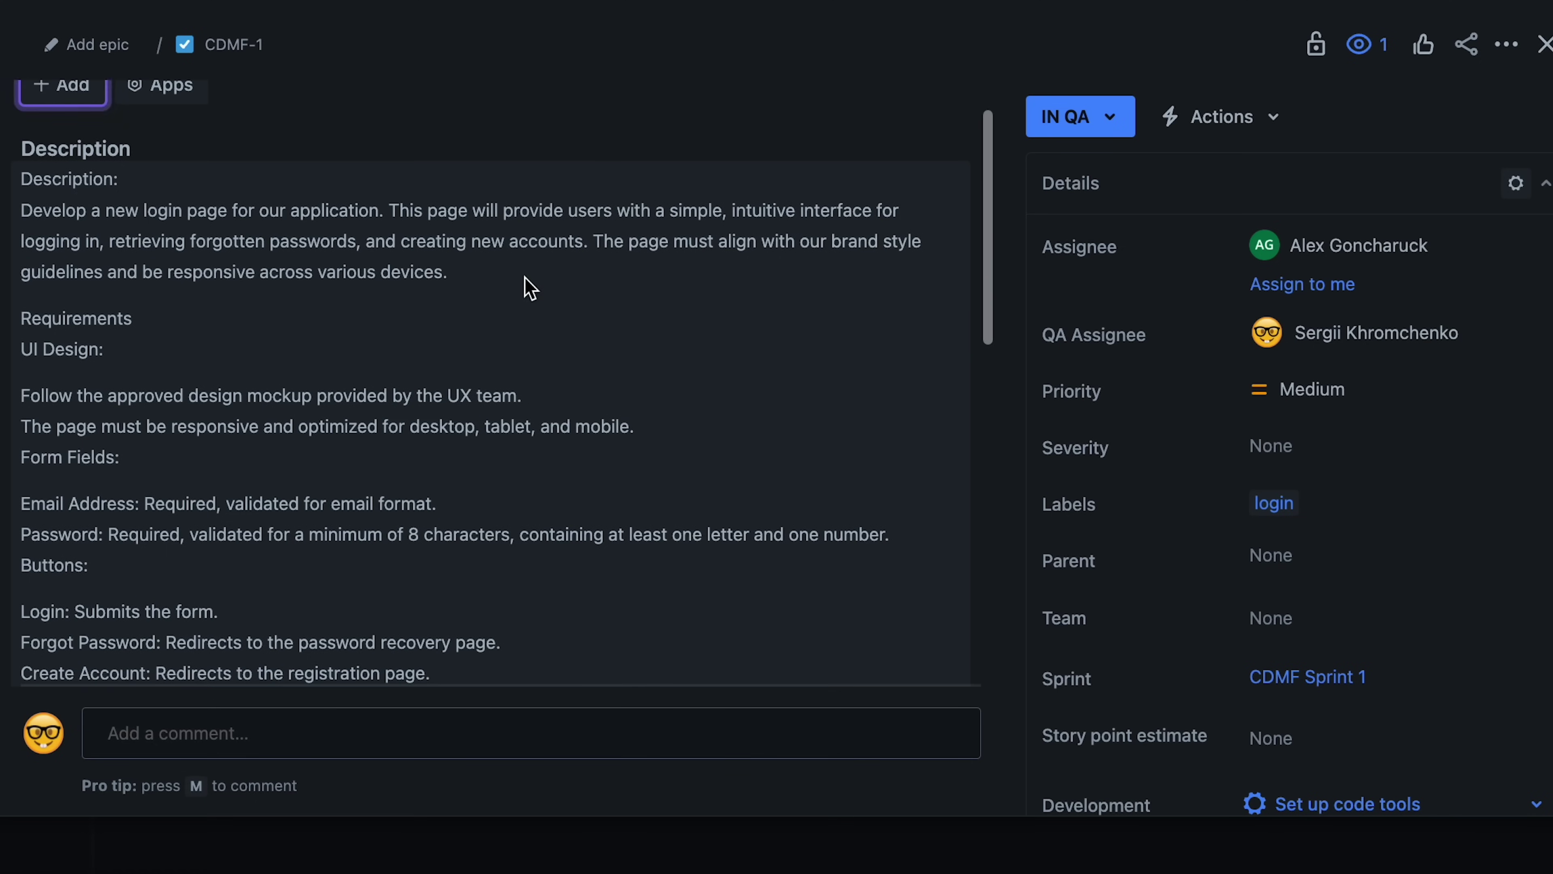
left_click_drag(22, 210, 614, 773)
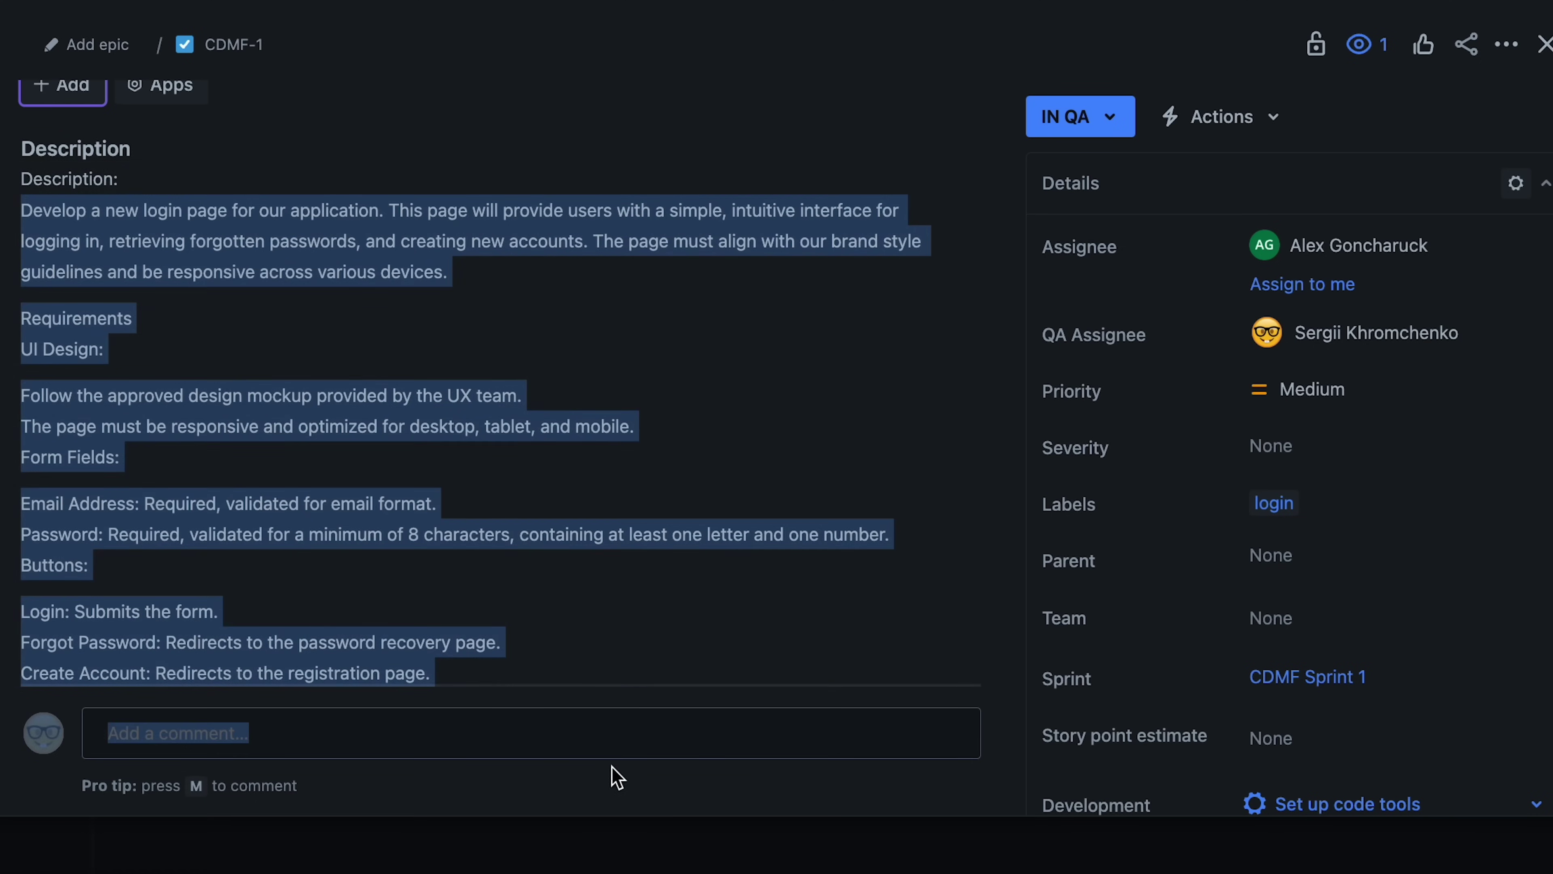
scroll(652, 423, "down", 1)
left_click(486, 303)
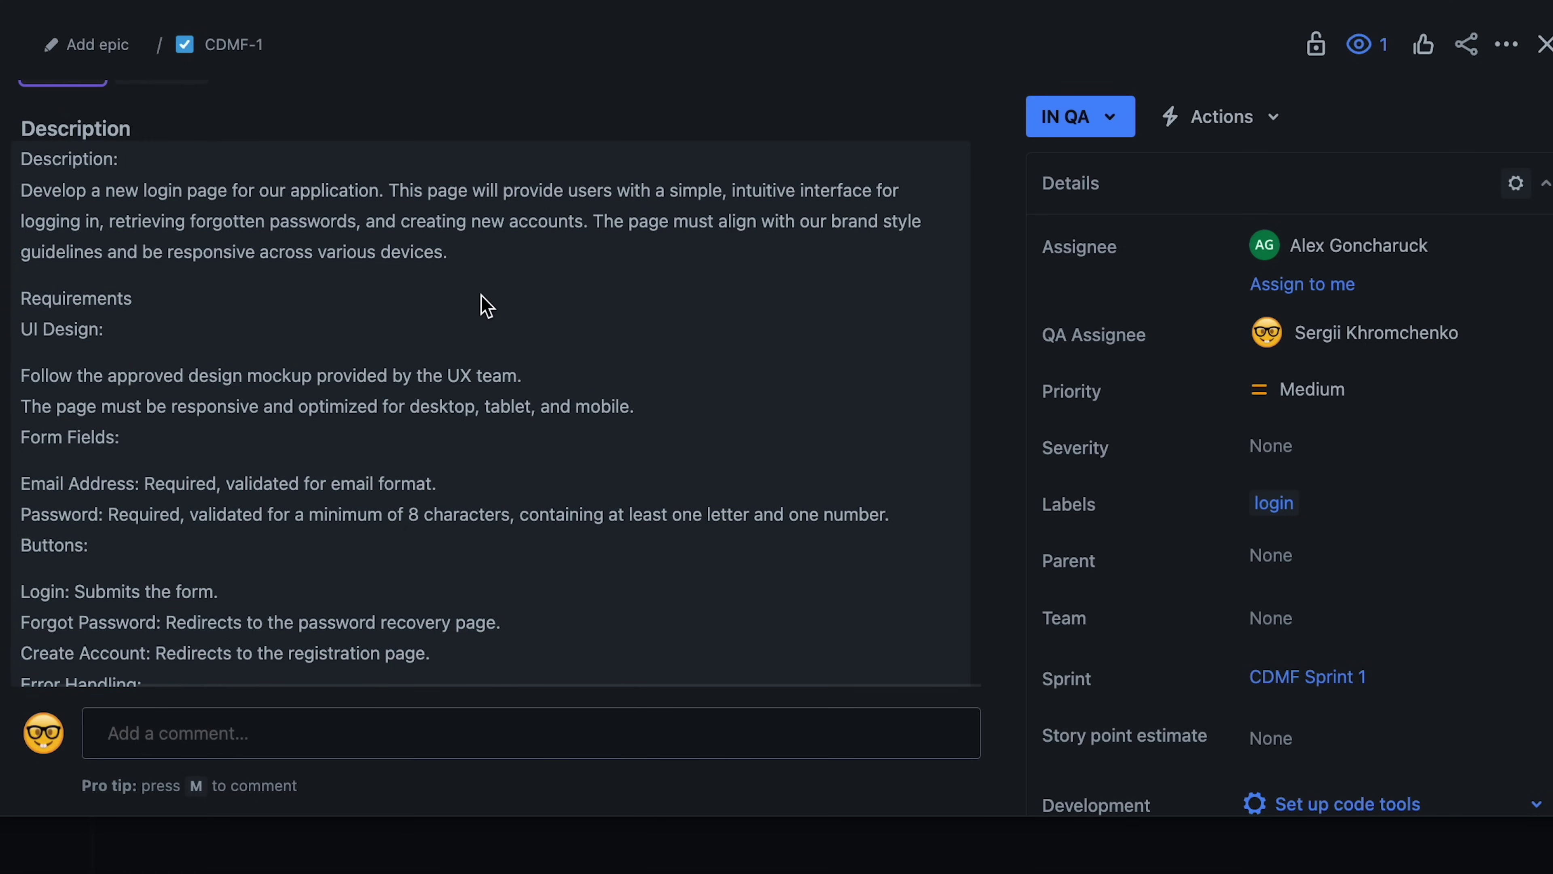
scroll(486, 303, "down", 5)
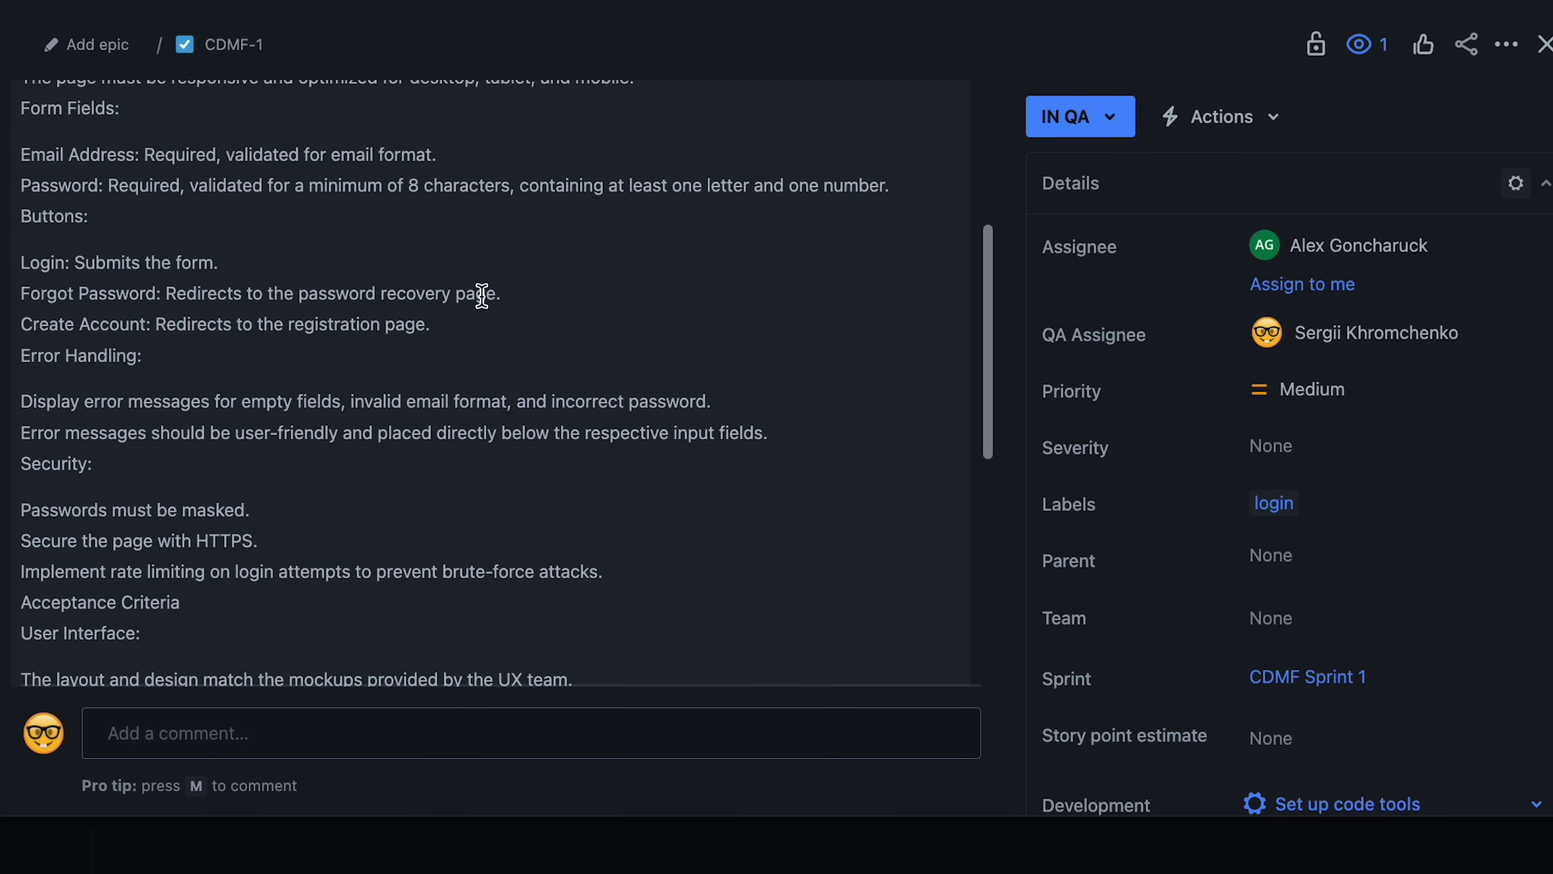
scroll(481, 296, "down", 1)
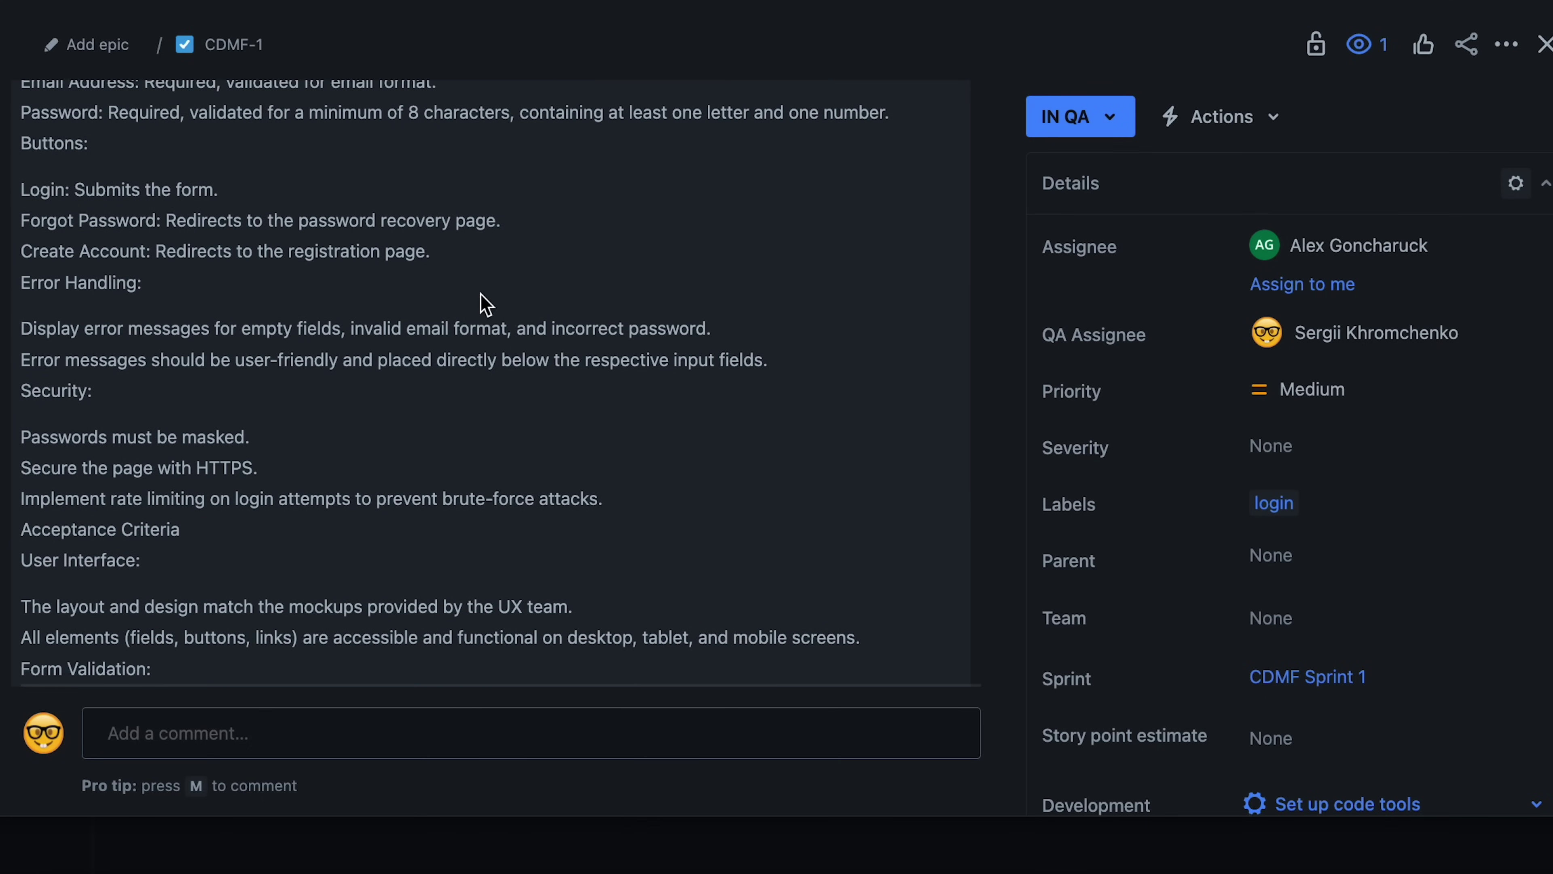
scroll(483, 301, "down", 10)
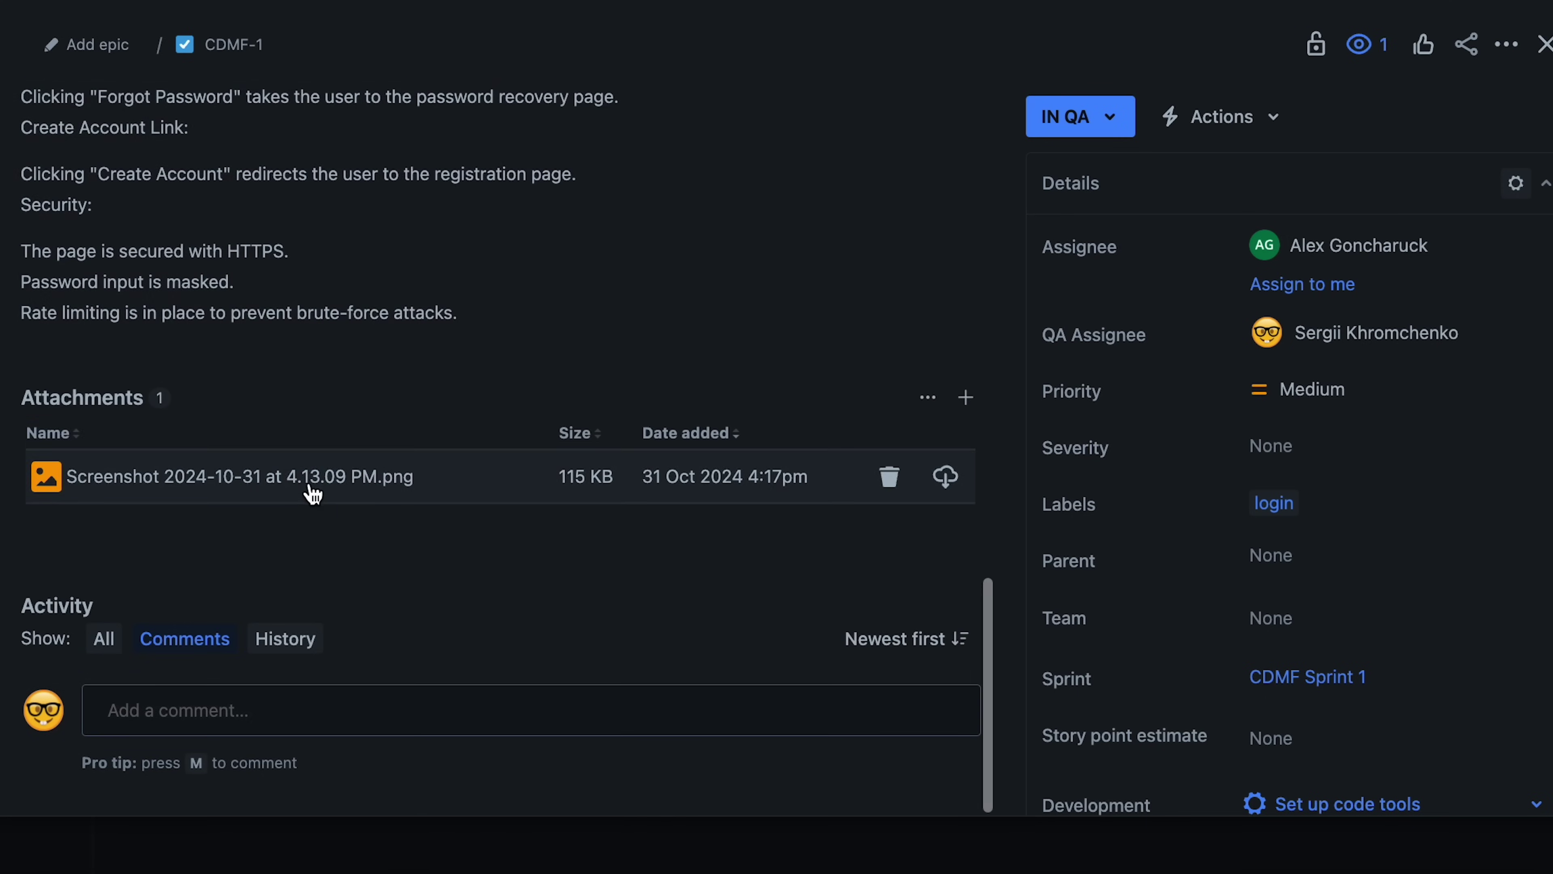
left_click(310, 486)
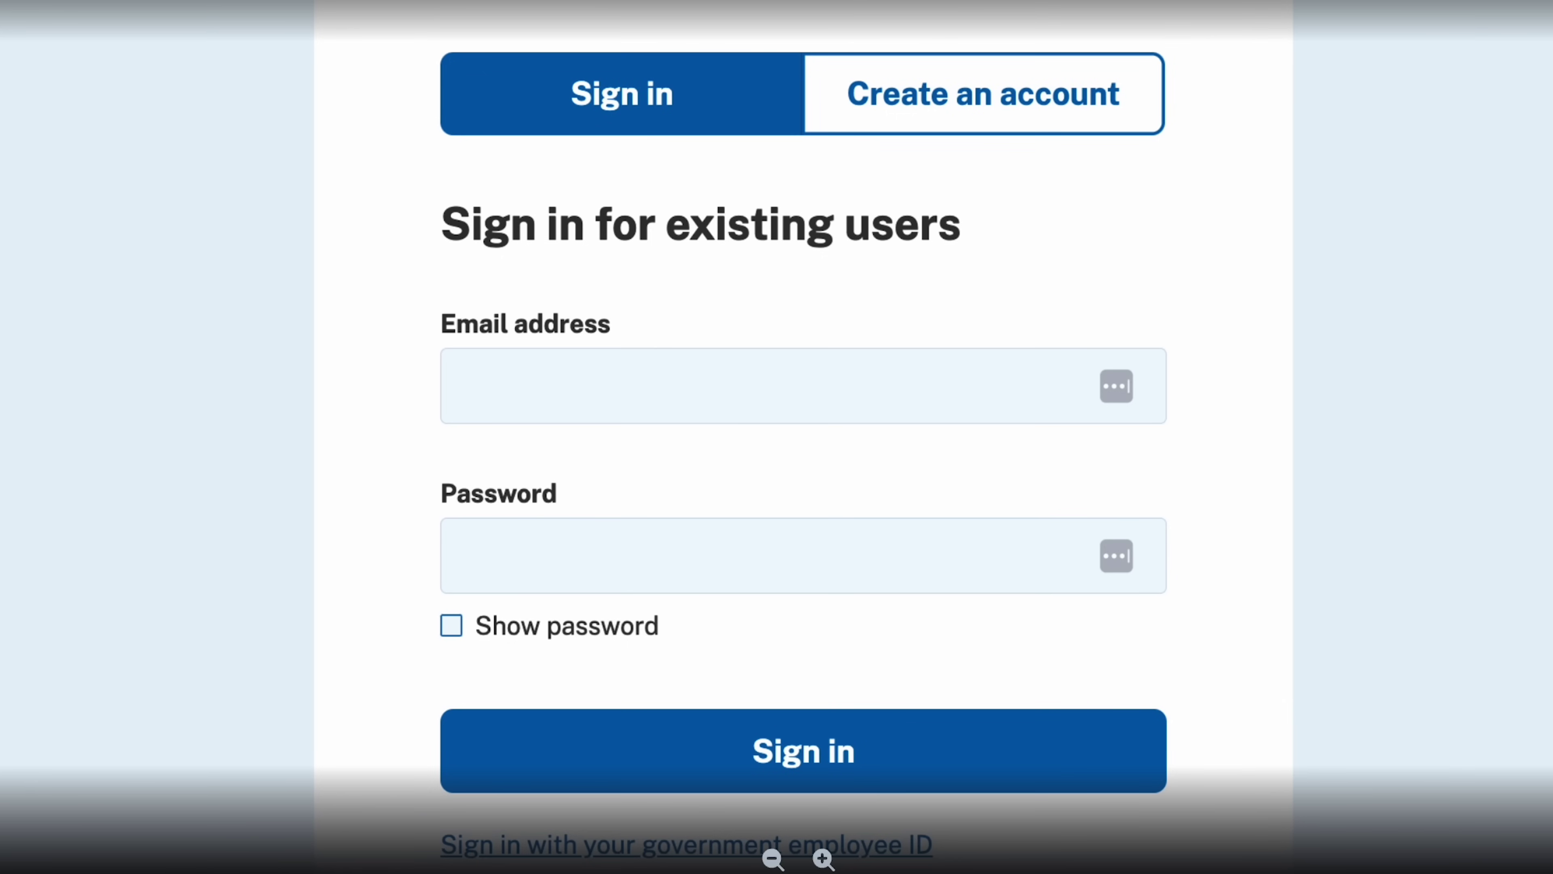
key("Escape")
scroll(201, 191, "up", 3)
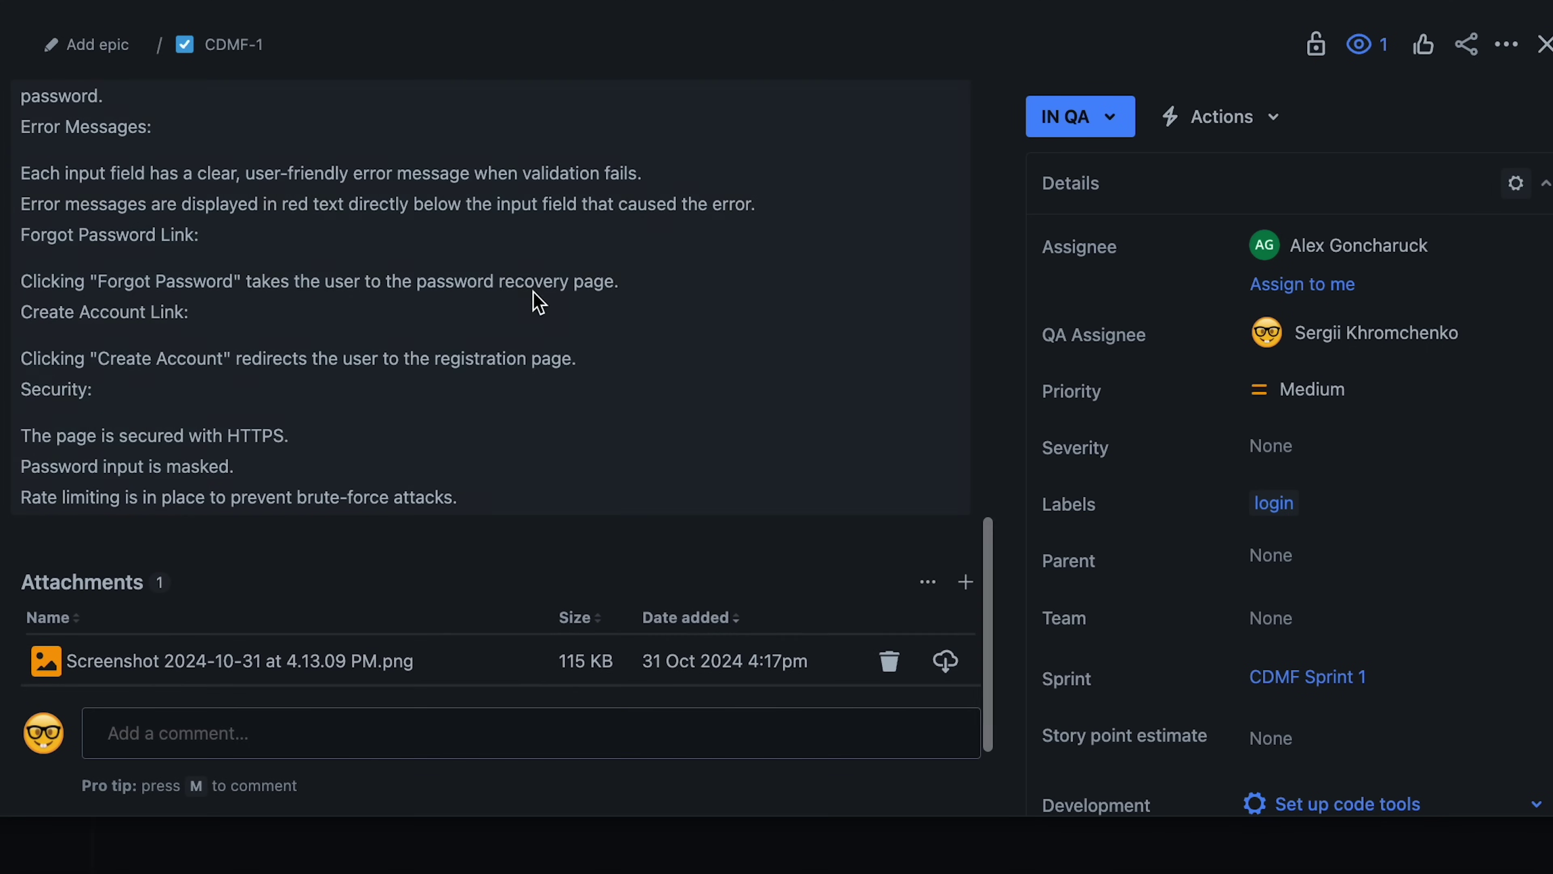
Step: Close CDMF-1 and drag its card from In QA into Done
scroll(508, 281, "up", 10)
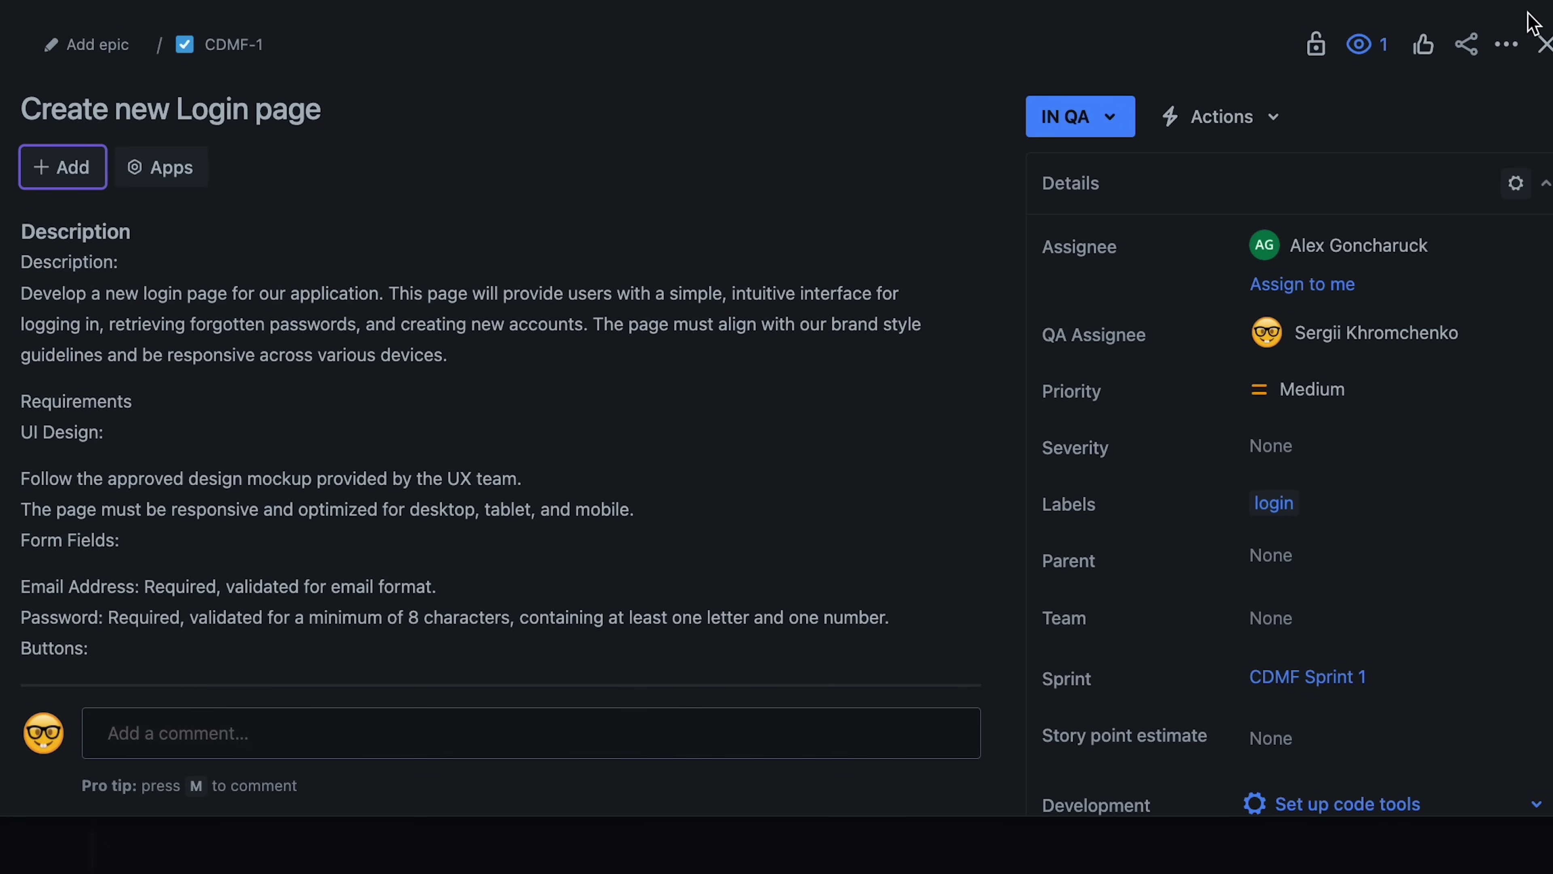
left_click(1544, 44)
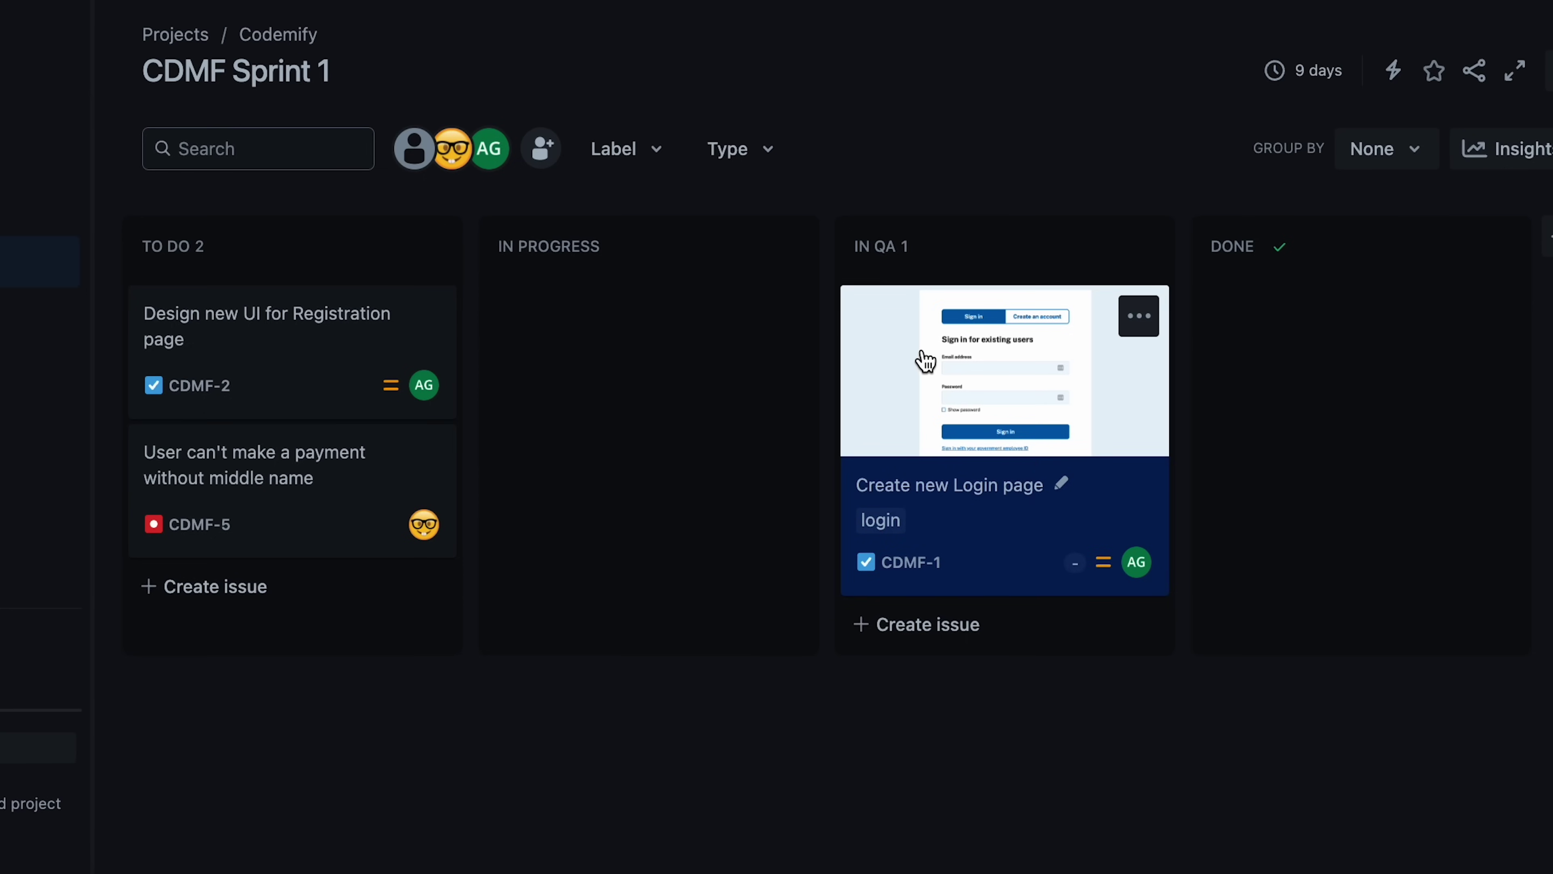
left_click_drag(925, 361, 1223, 322)
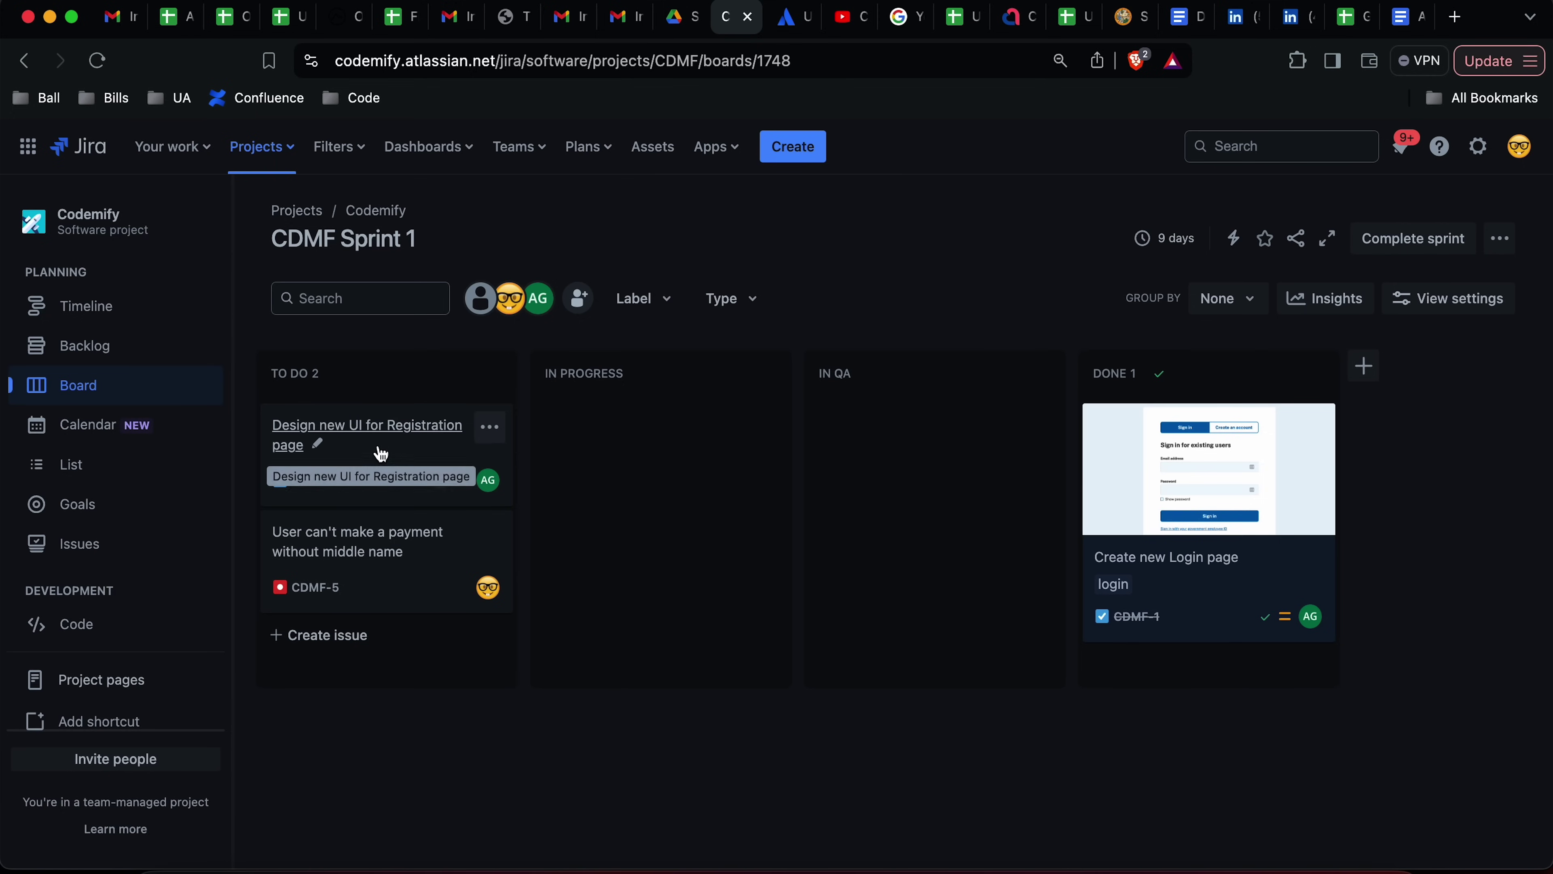
Step: Drag the CDMF-2 card from To Do through In Progress into Done
left_click_drag(367, 460, 832, 456)
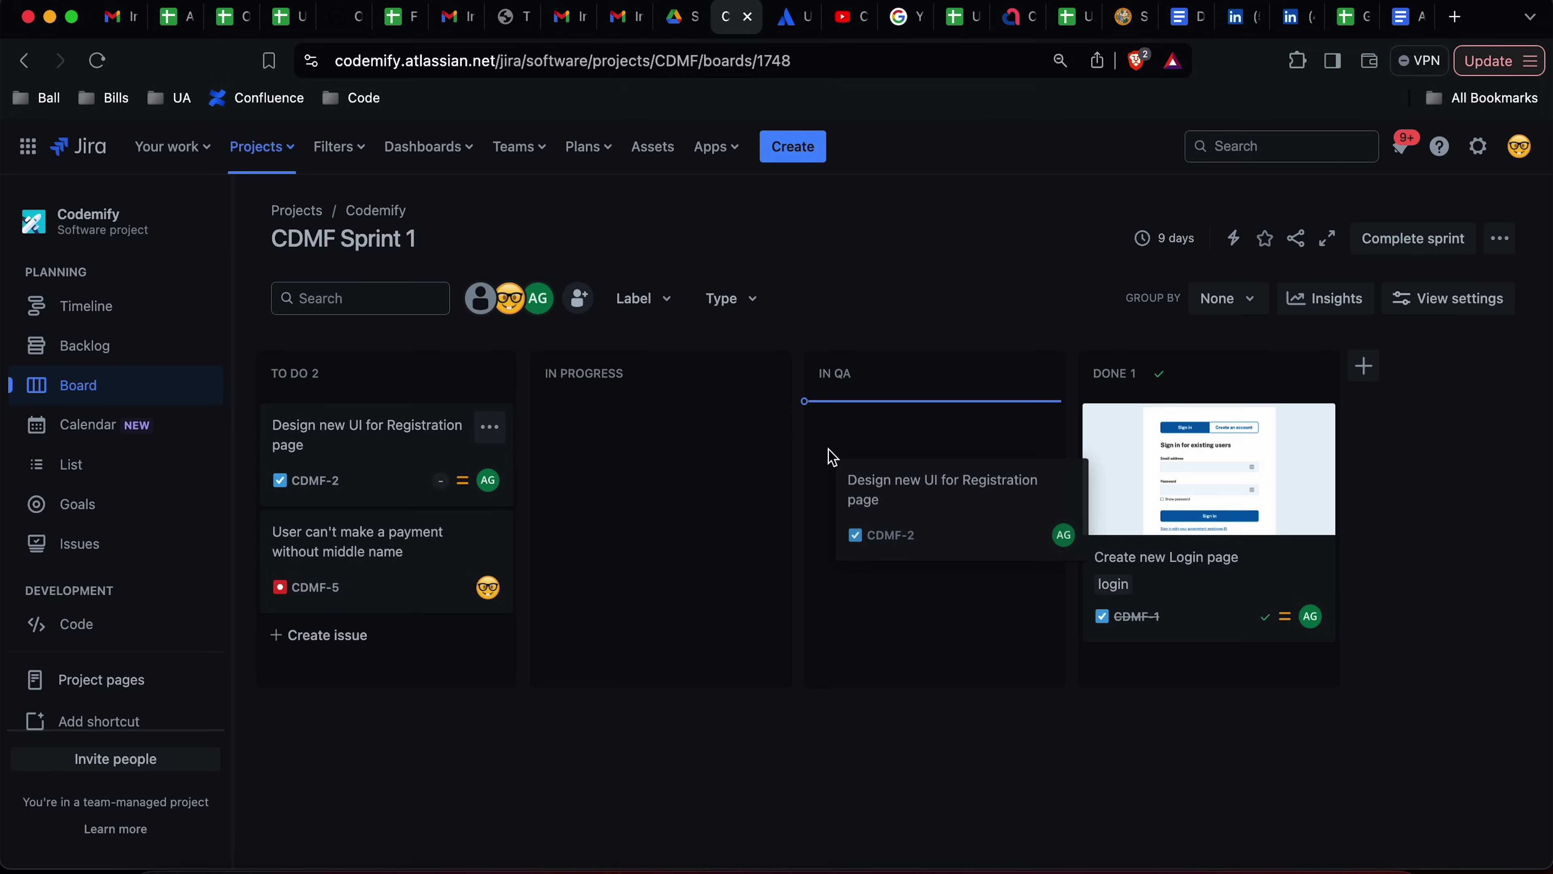
left_click_drag(833, 456, 587, 459)
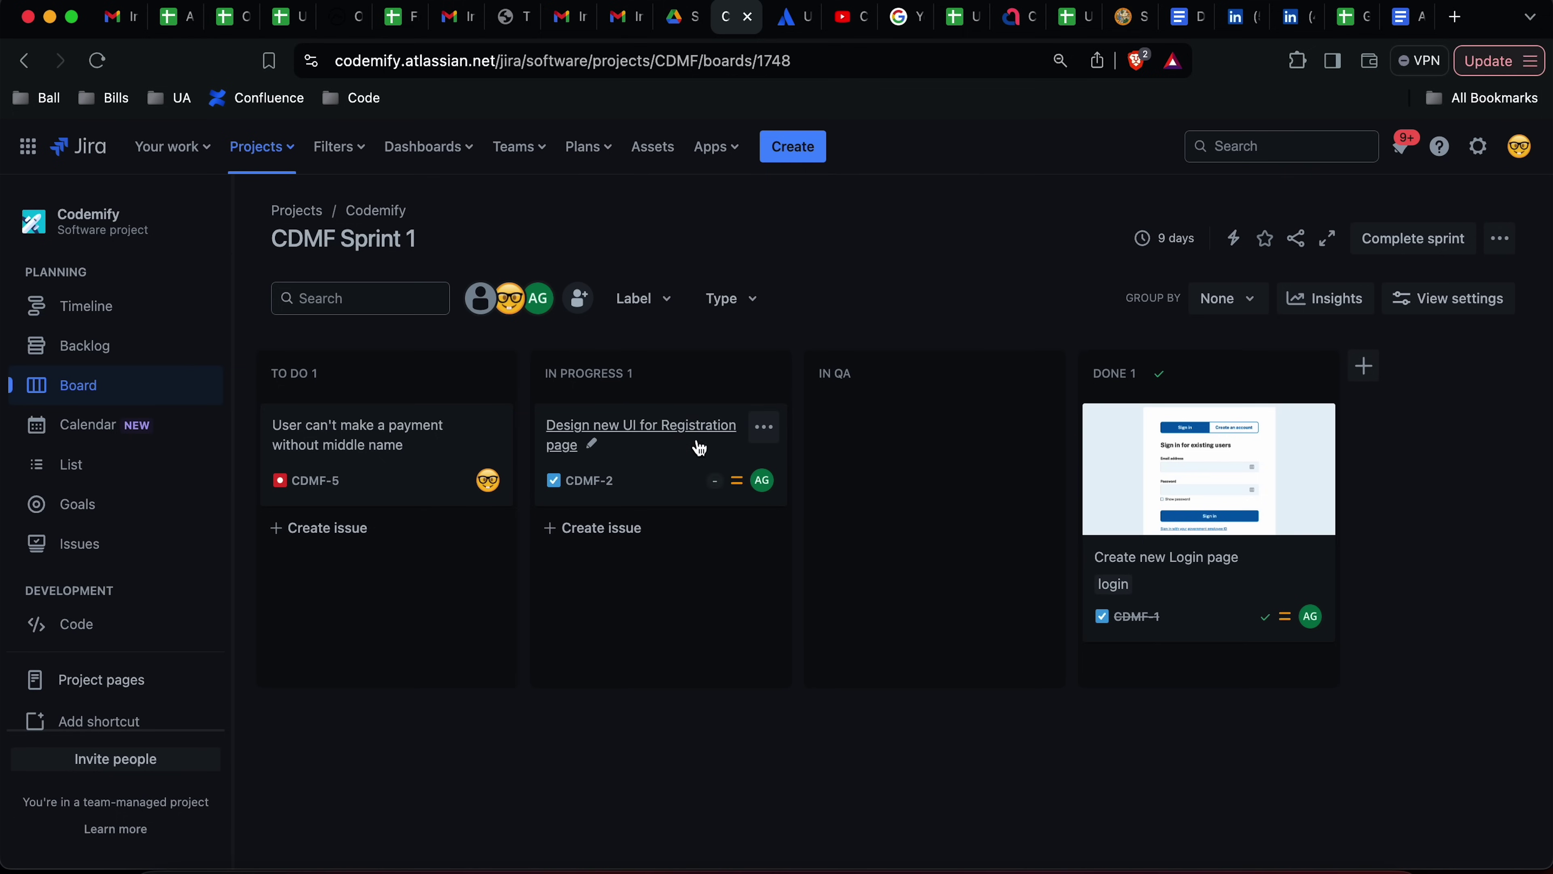
left_click_drag(589, 444, 1137, 417)
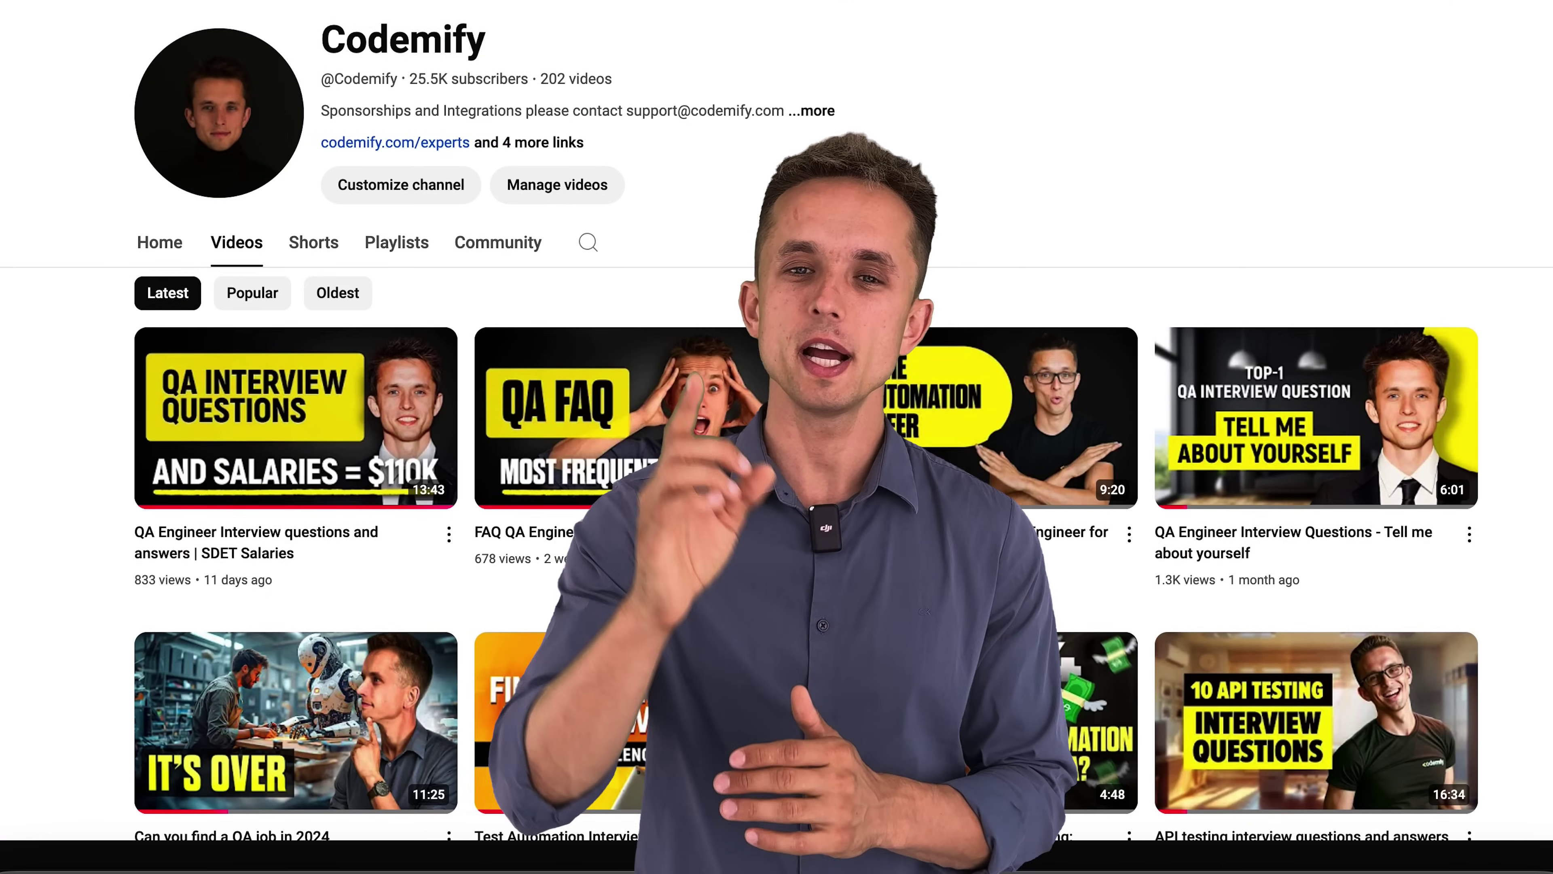
scroll(776, 437, "down", 10)
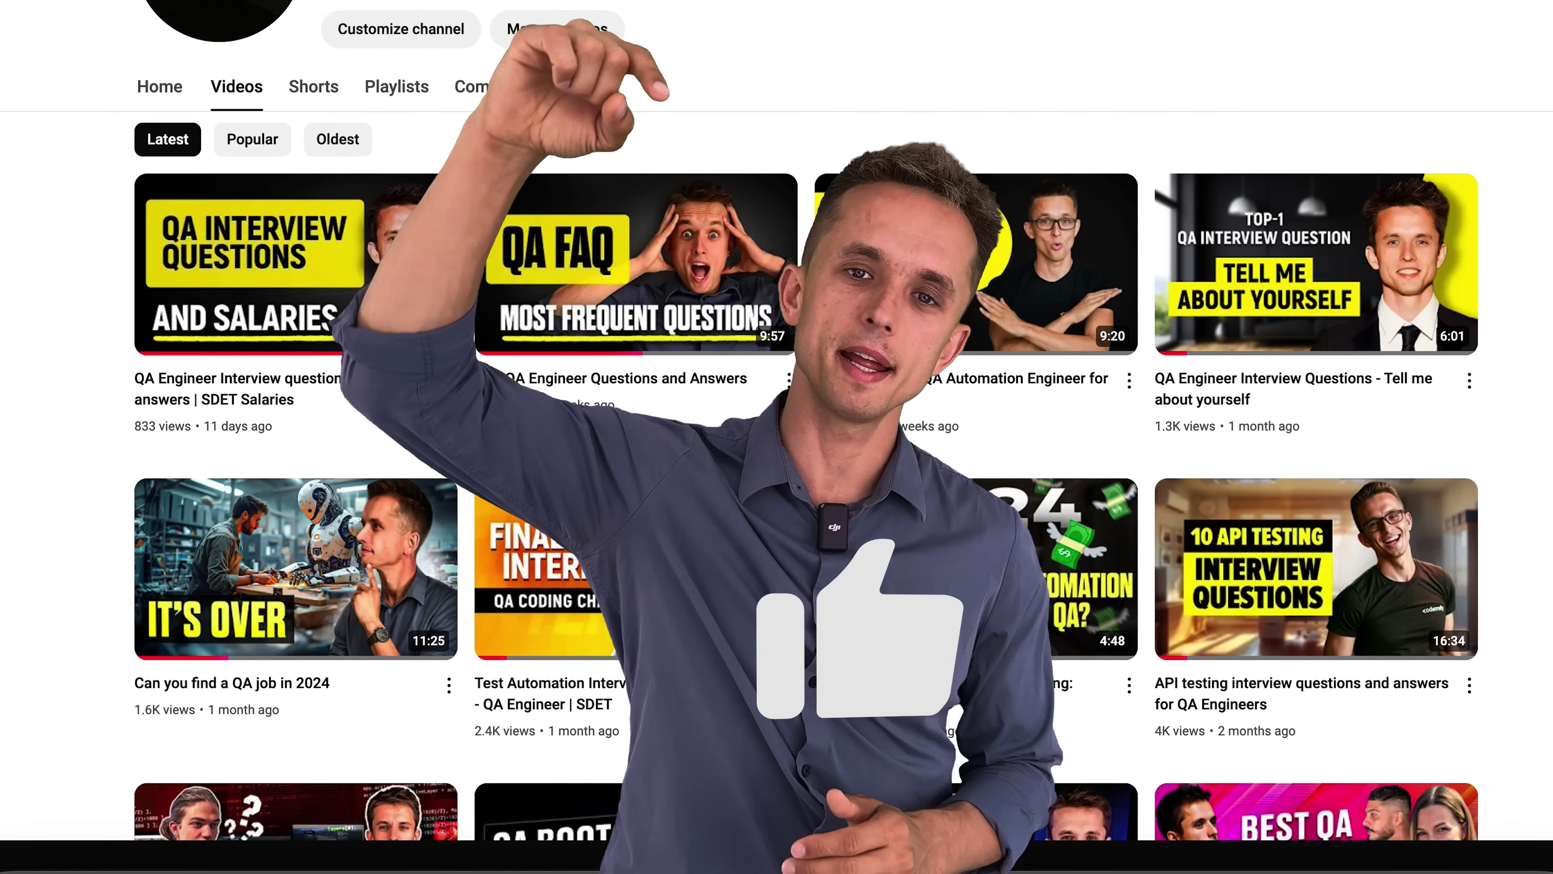
scroll(777, 437, "down", 8)
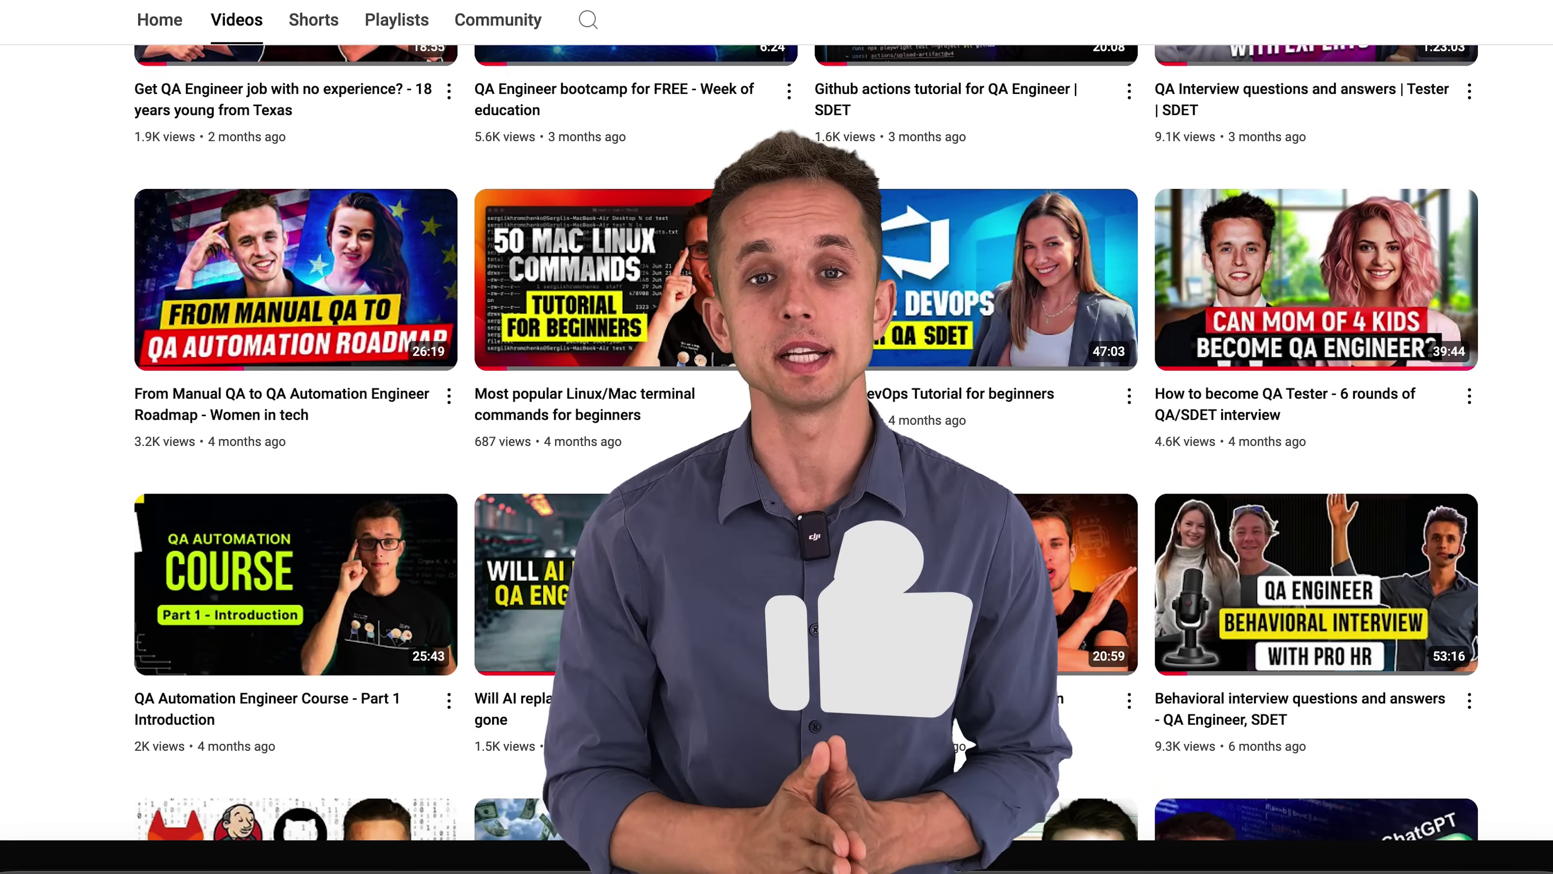
scroll(777, 437, "down", 10)
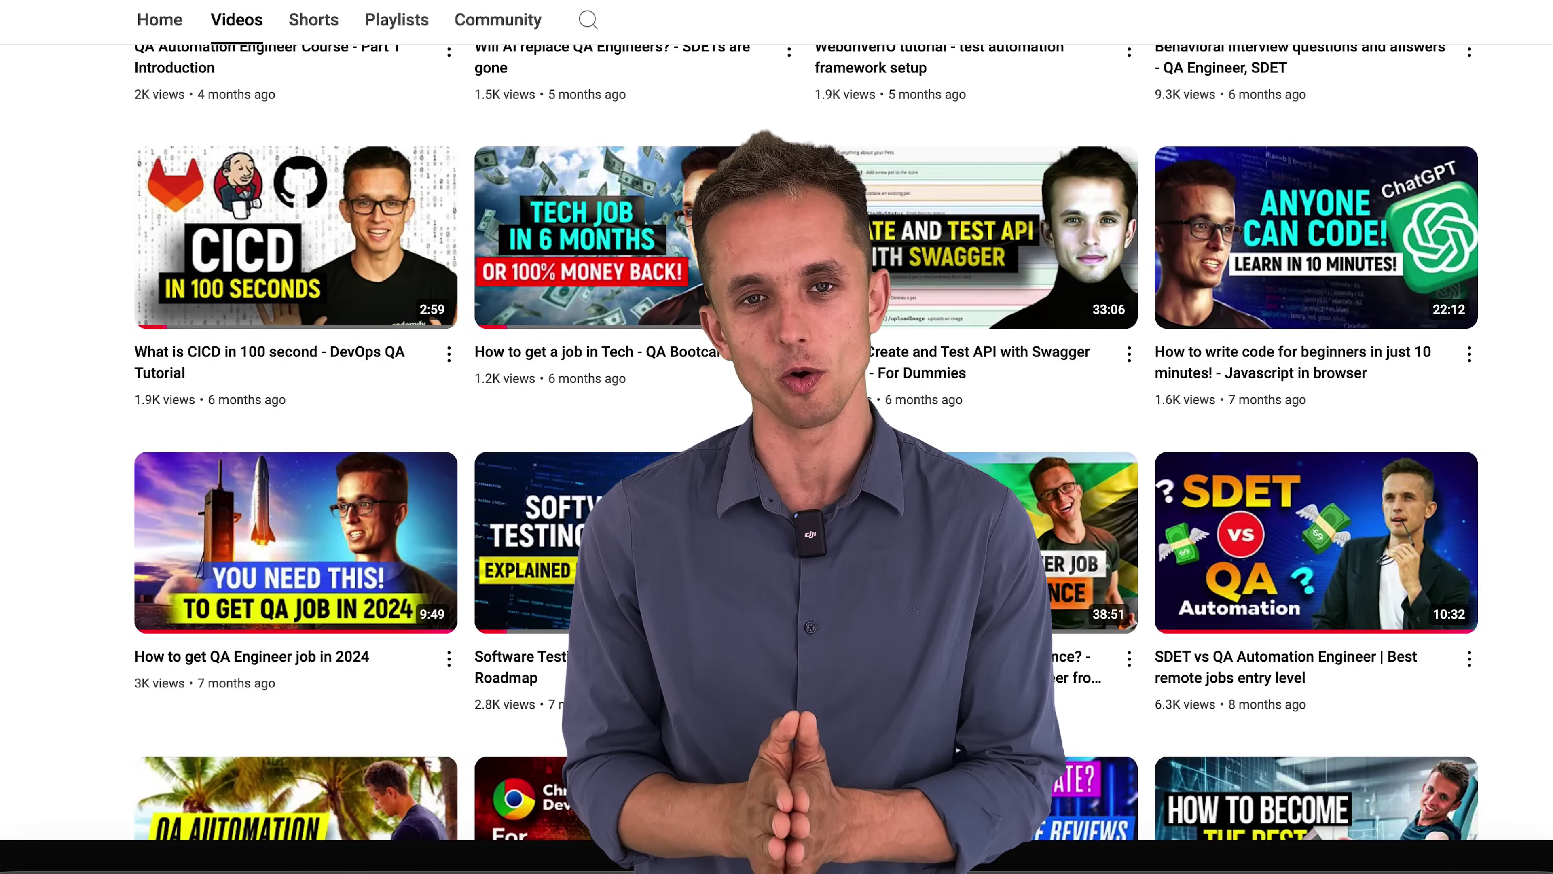
scroll(777, 437, "down", 10)
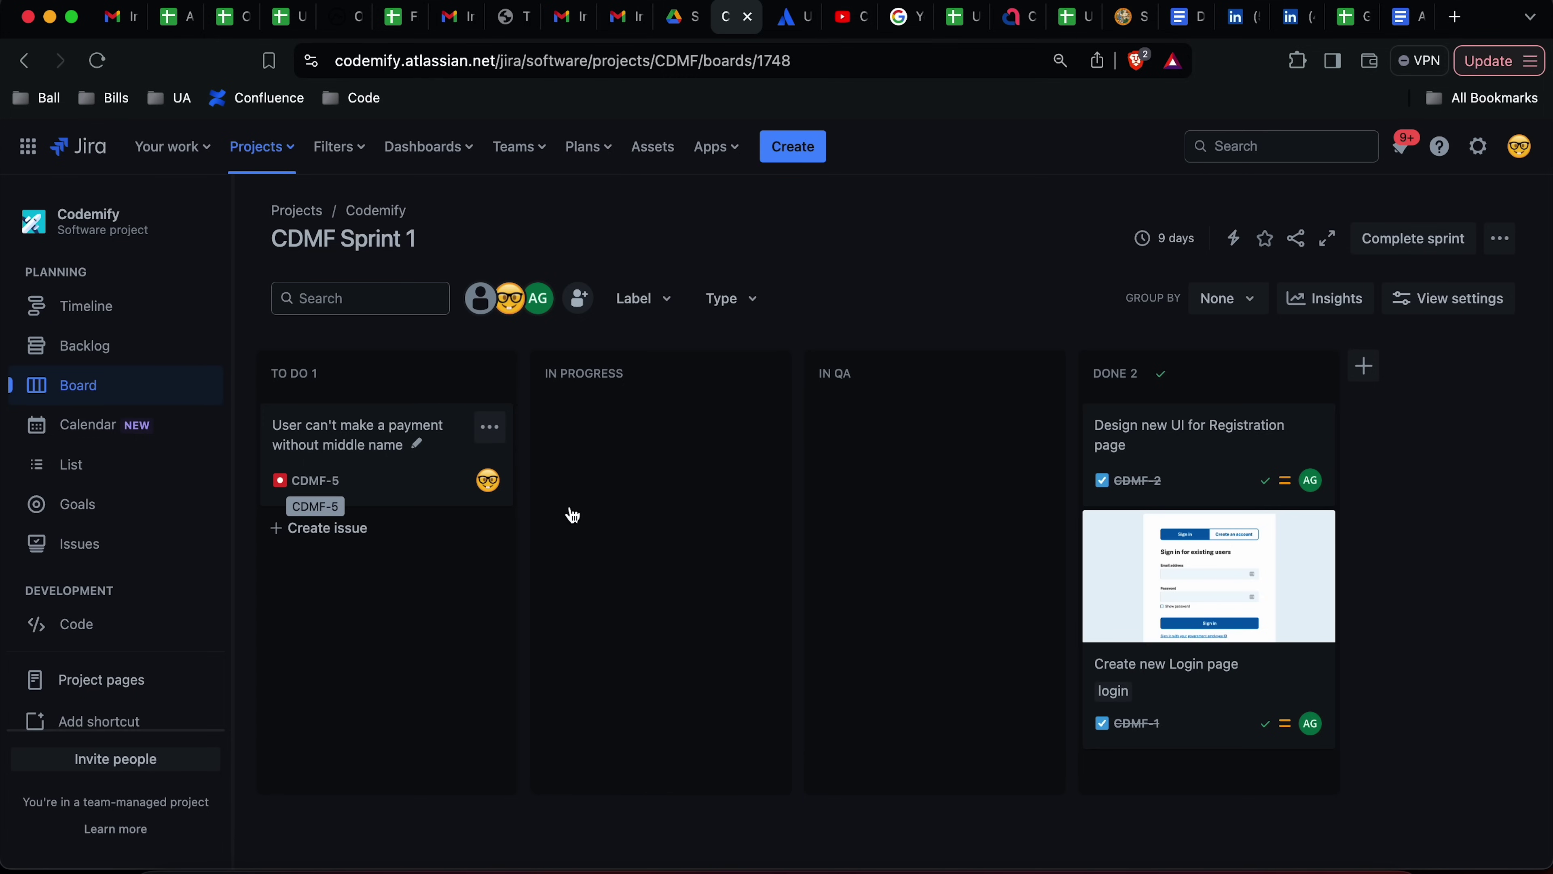
Step: Open CDMF-1 and scroll its Details panel down to the empty Story point estimate
left_click(1217, 667)
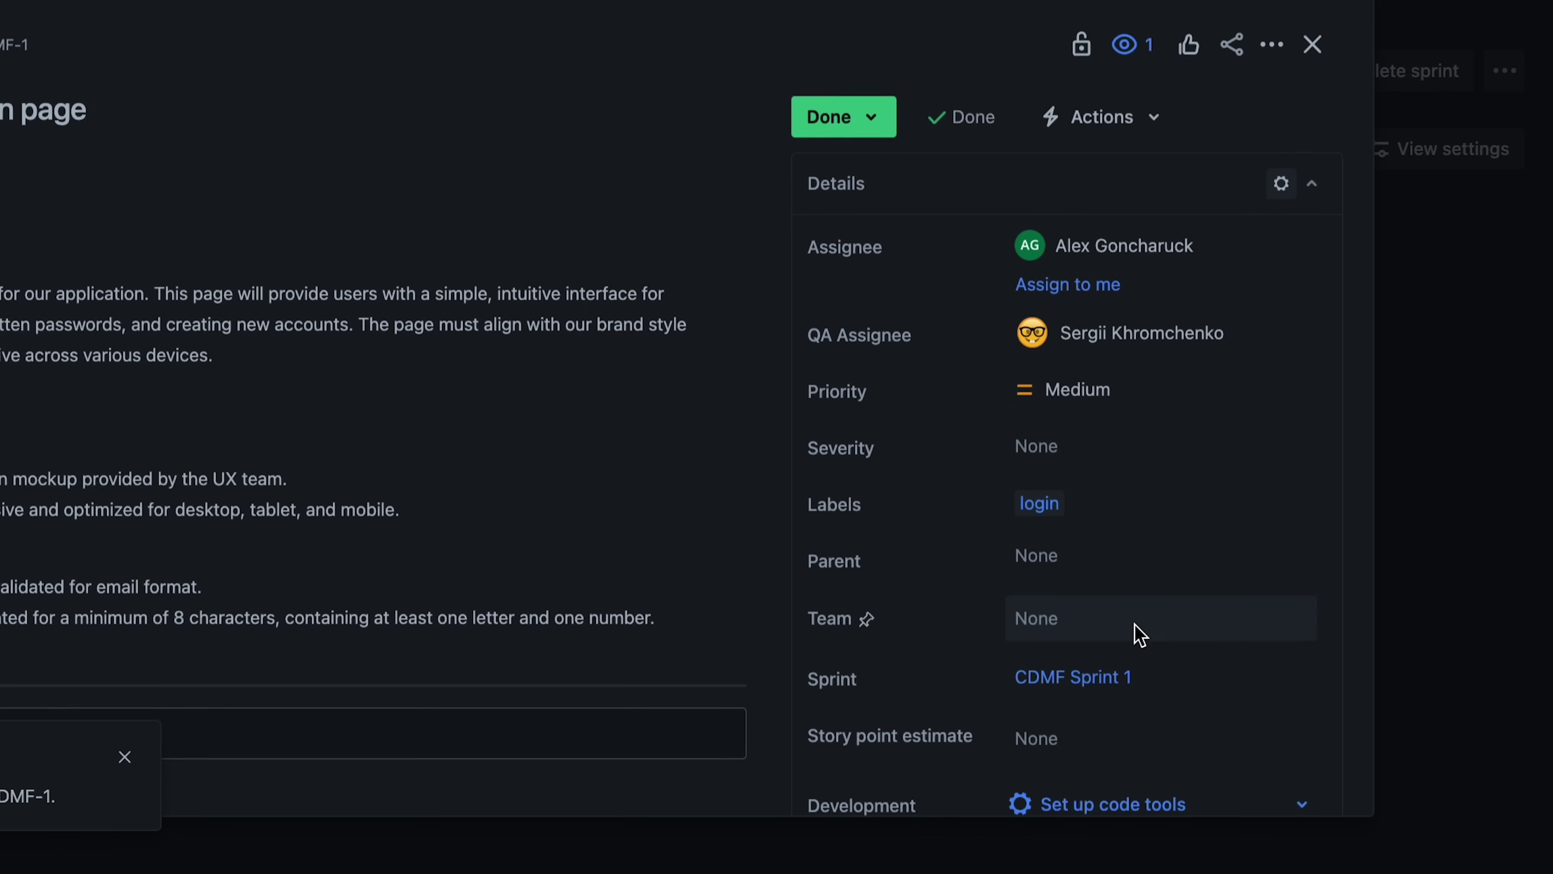
scroll(946, 350, "down", 3)
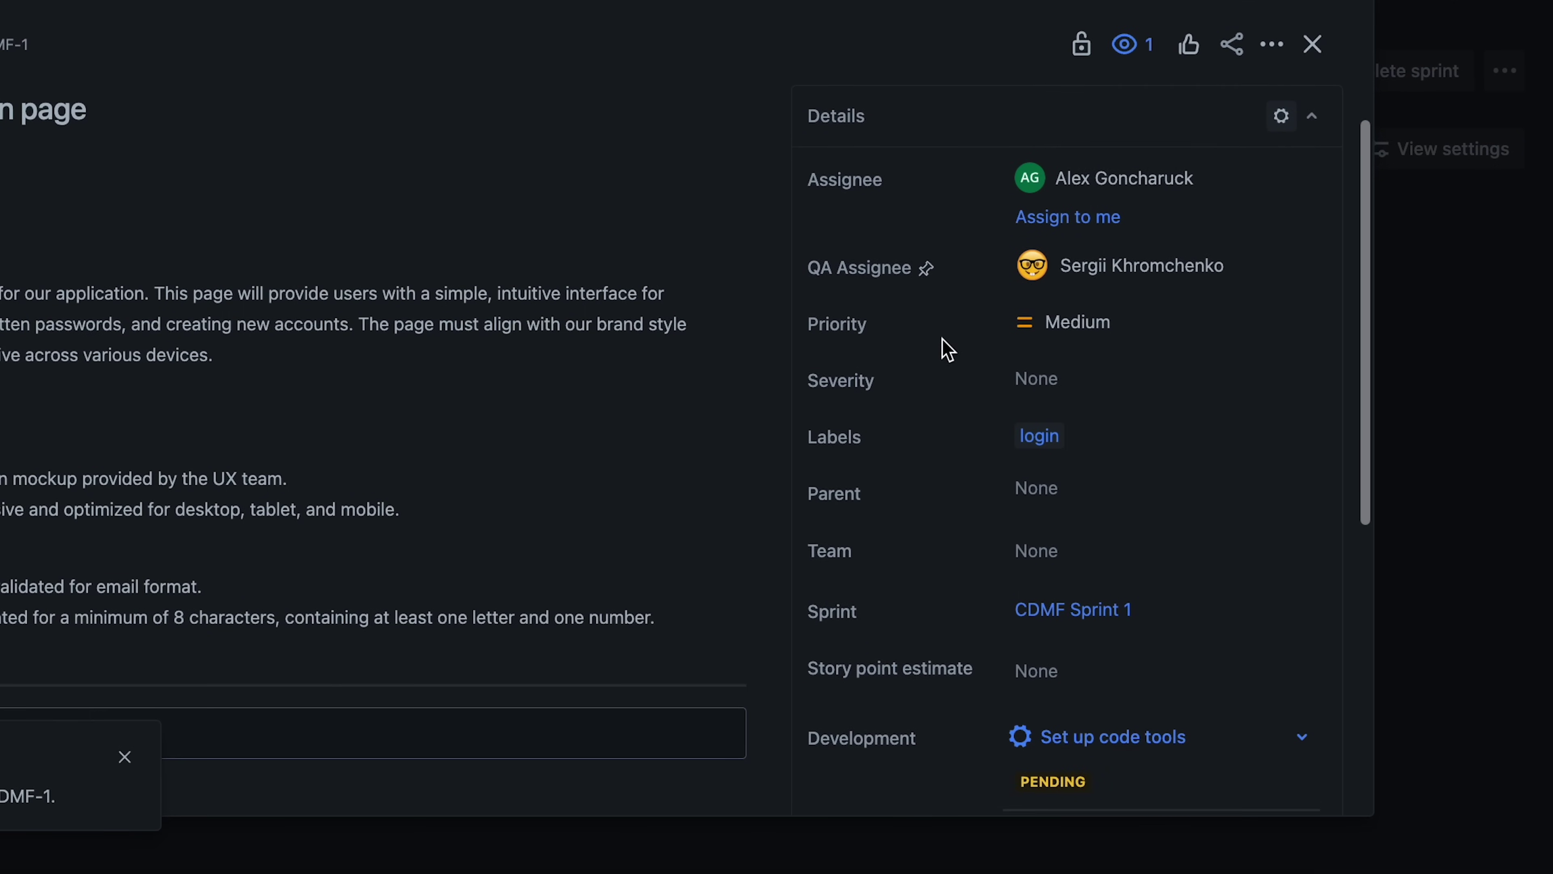
scroll(947, 350, "up", 3)
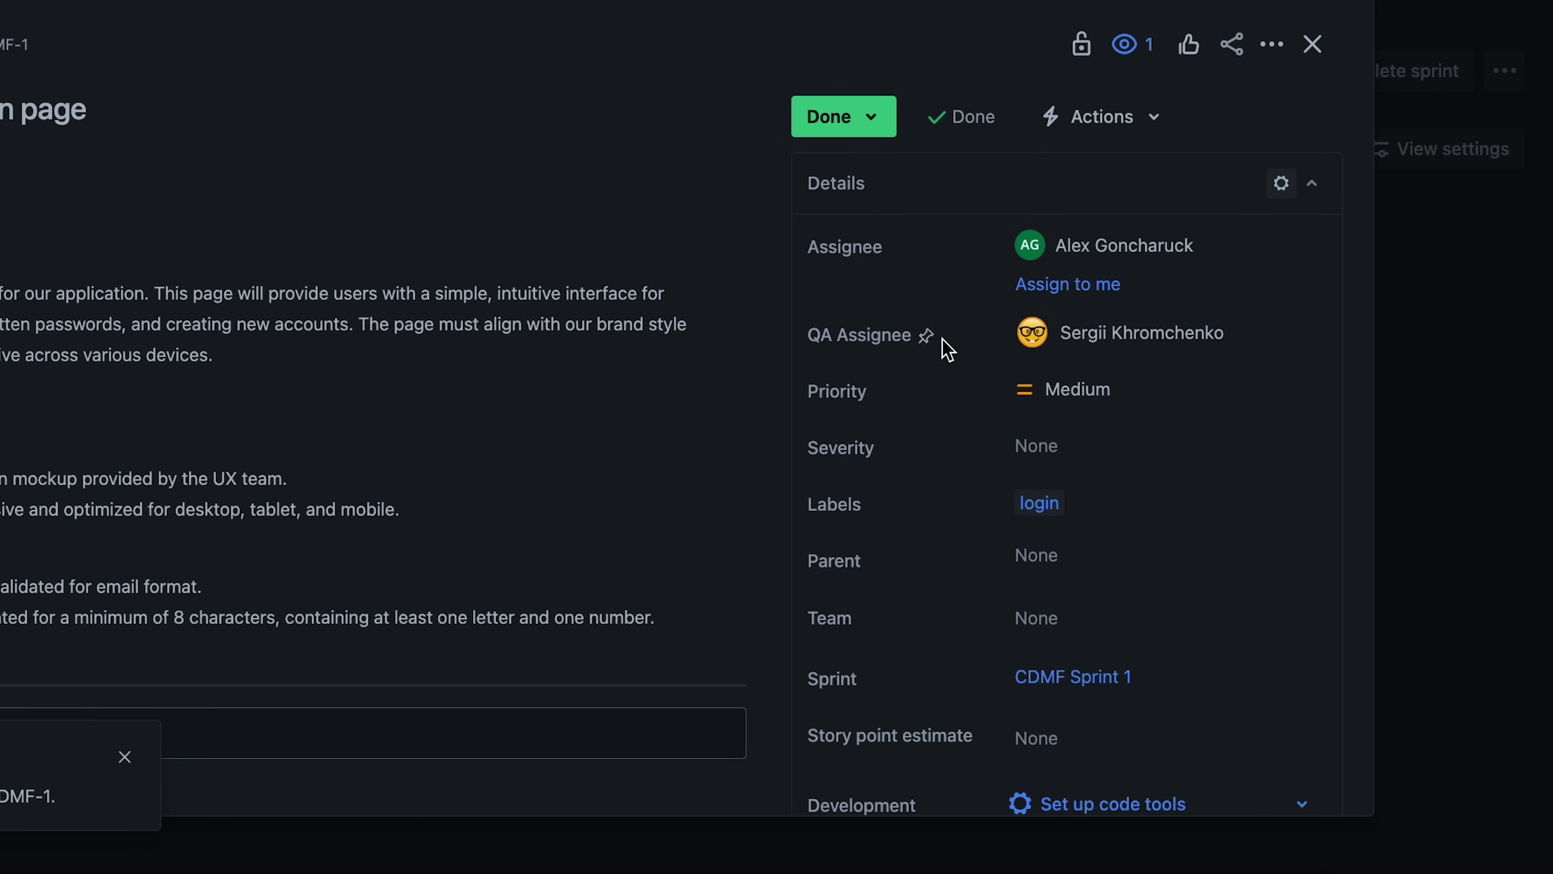
mouse_move(1160, 250)
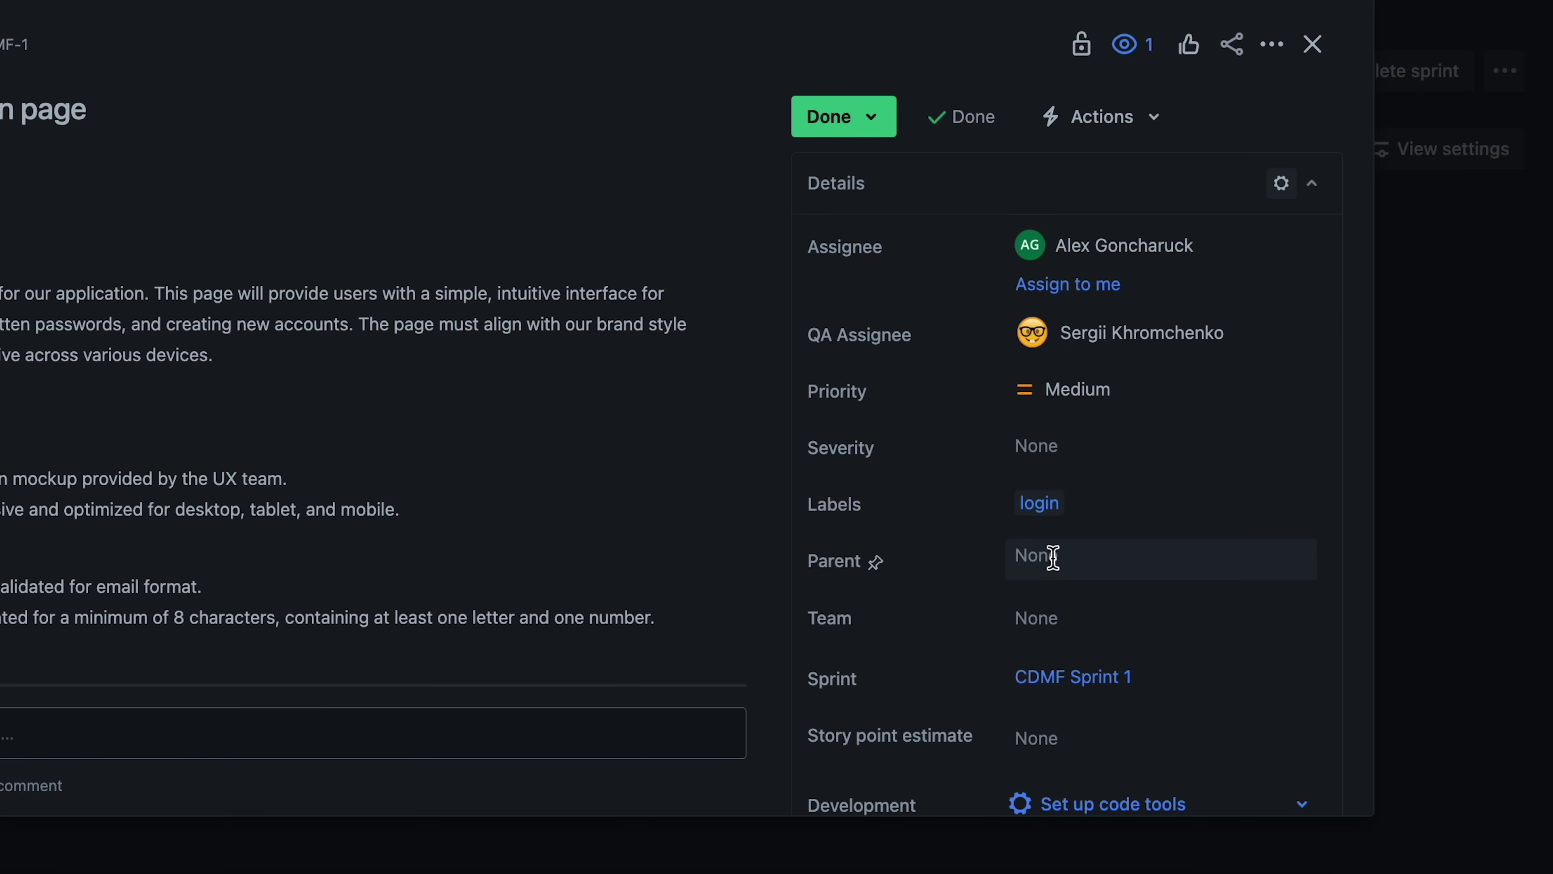
scroll(954, 621, "down", 3)
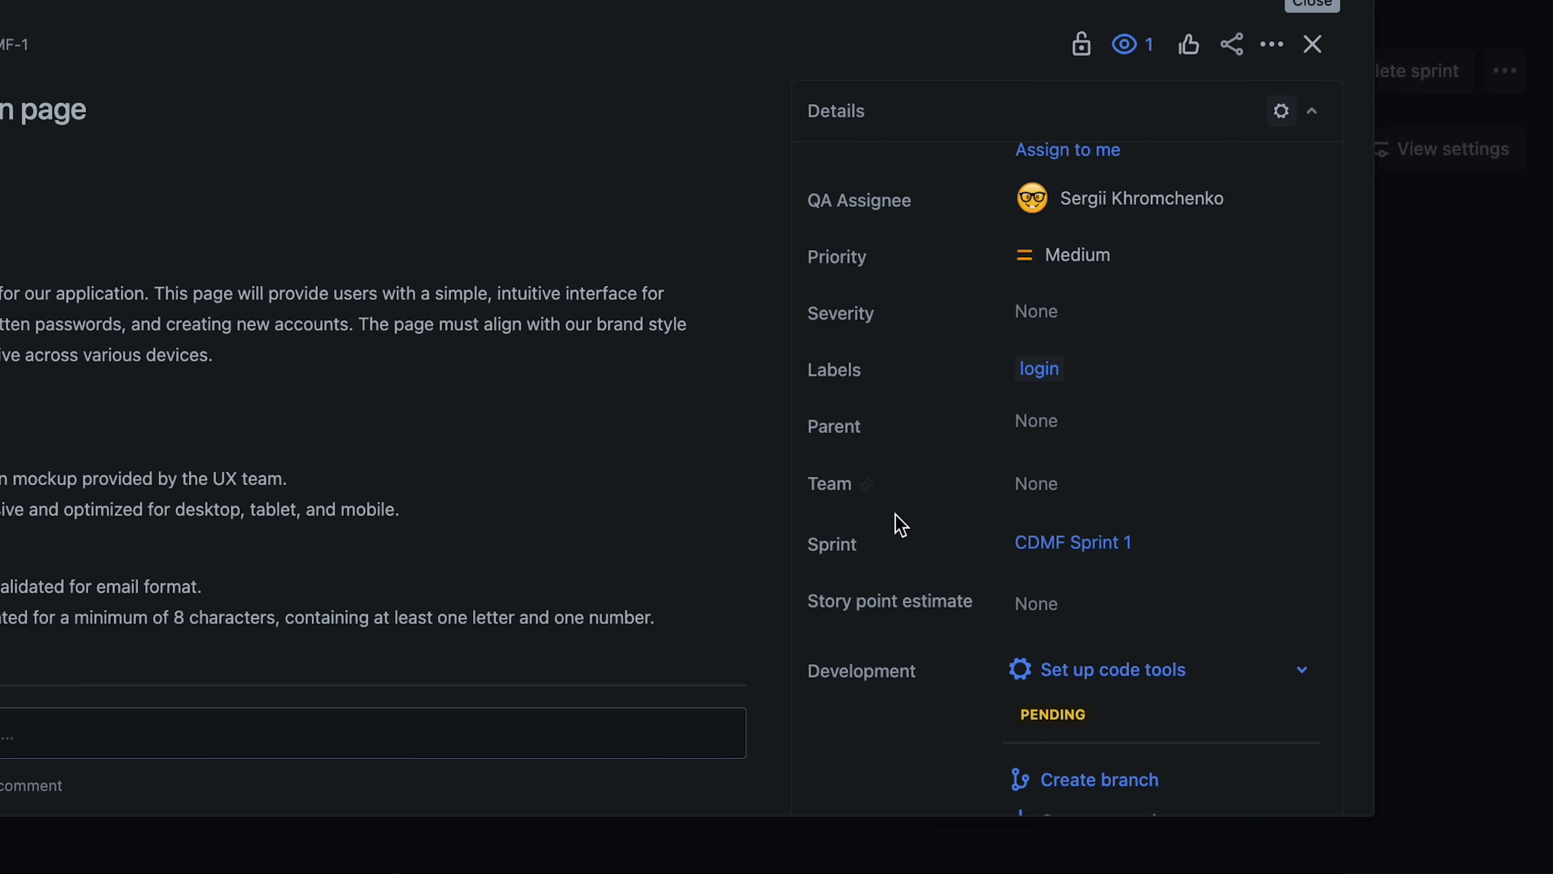
scroll(991, 533, "down", 2)
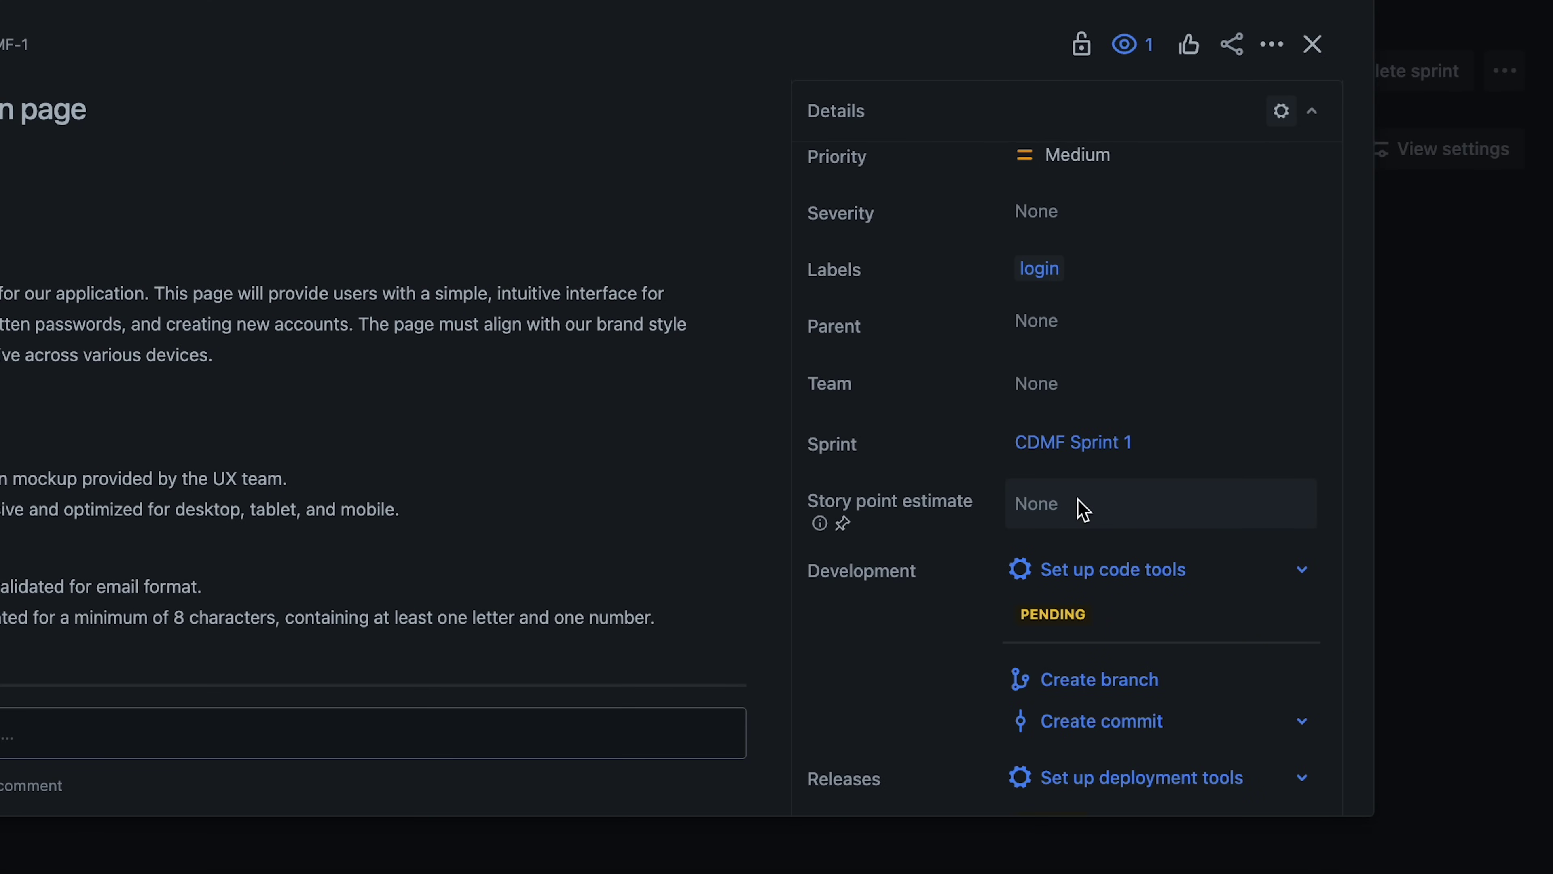
Step: Set CDMF-1's story point estimate to 5 and close the issue
left_click(1082, 509)
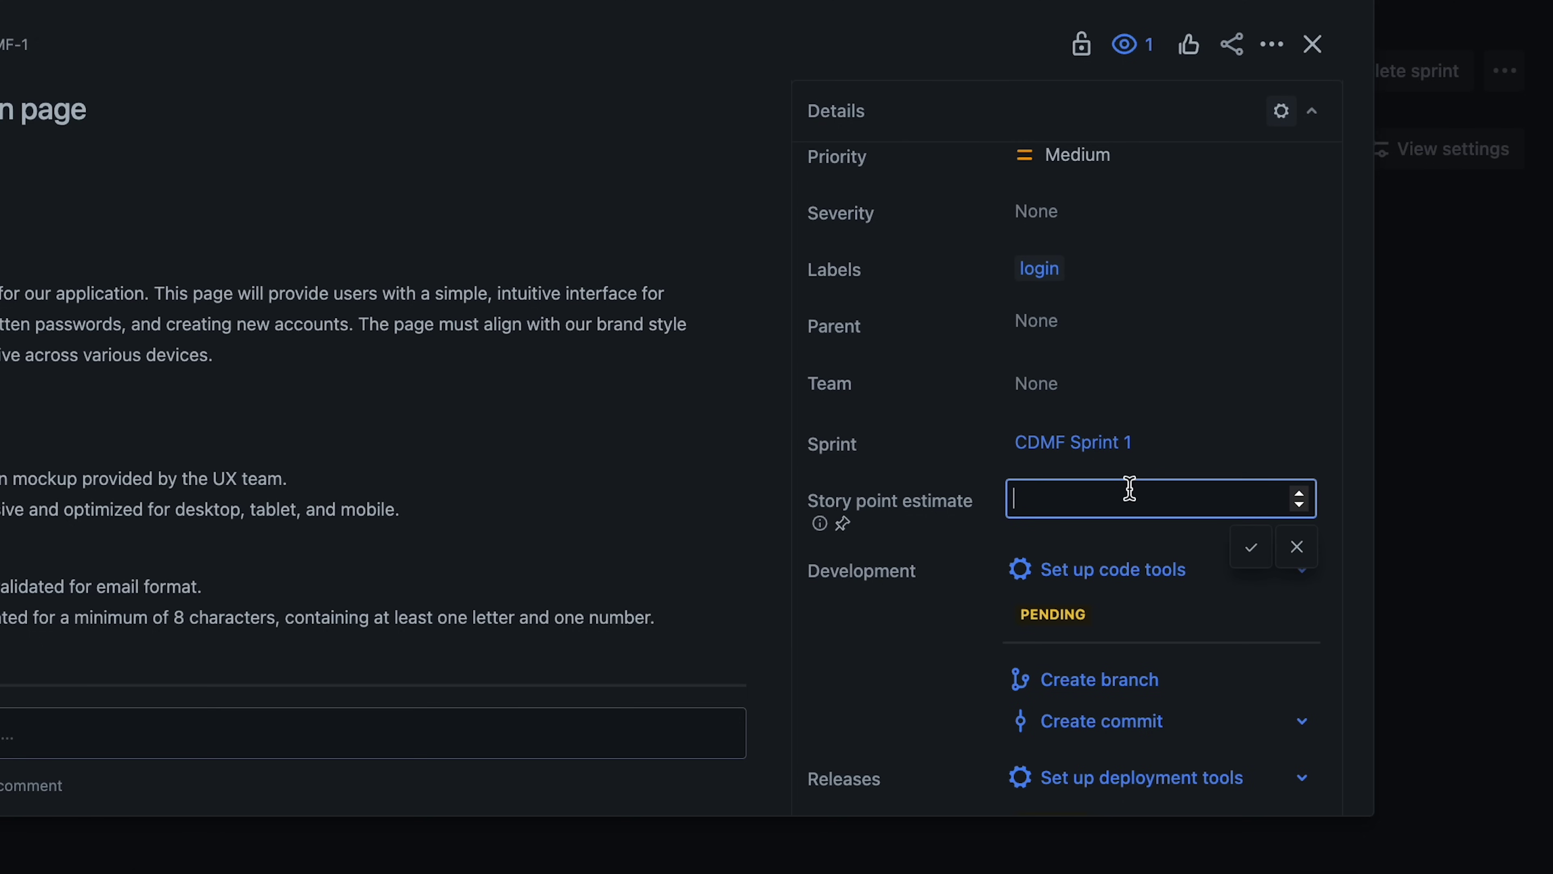
type("5")
left_click(1251, 547)
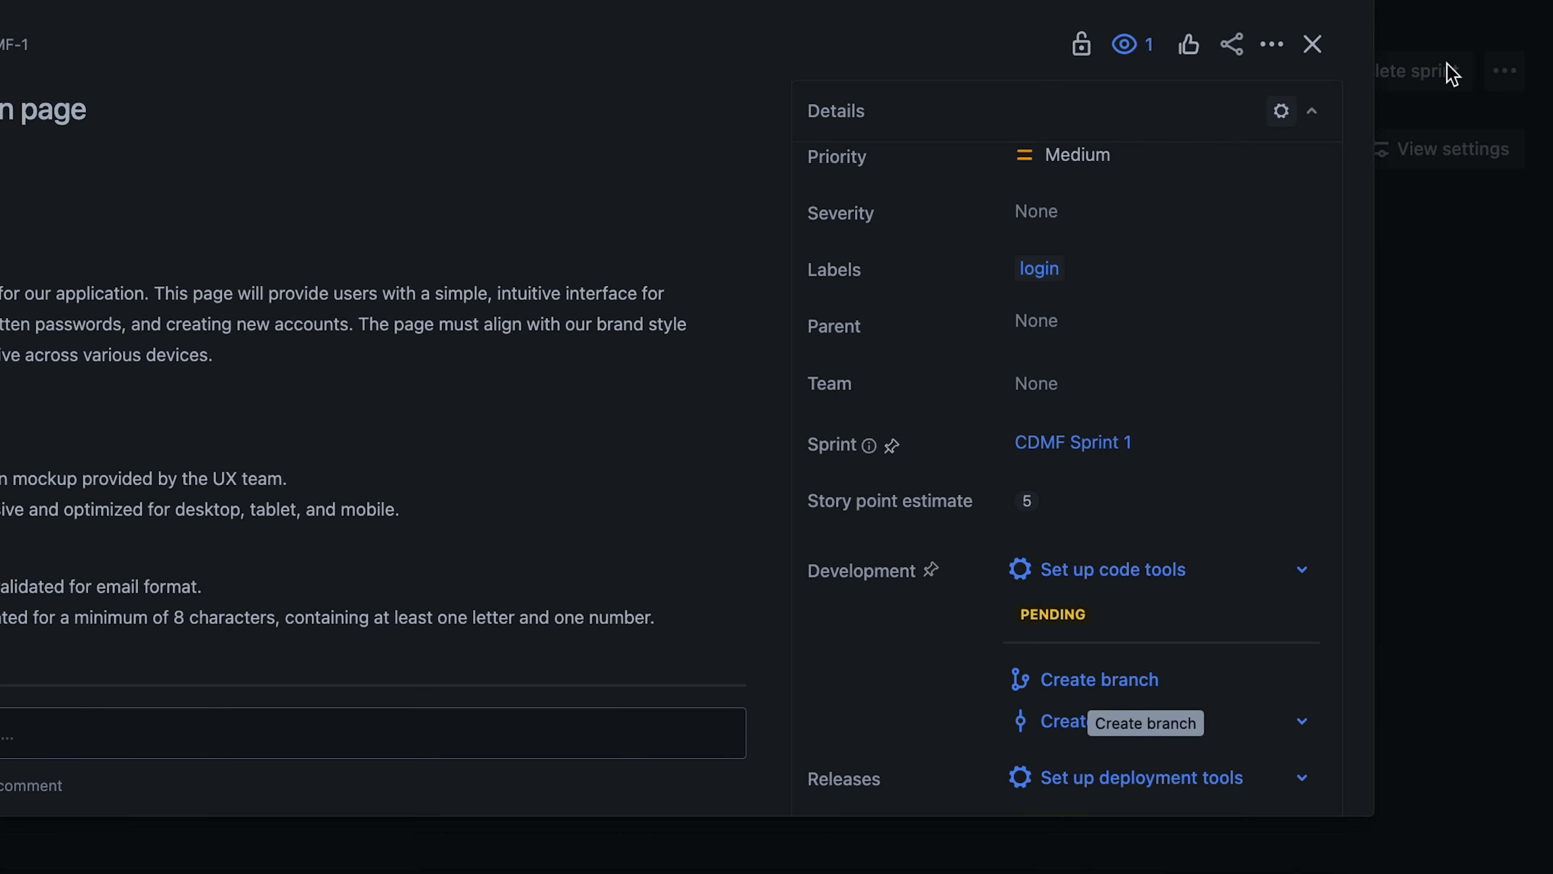
left_click(1312, 45)
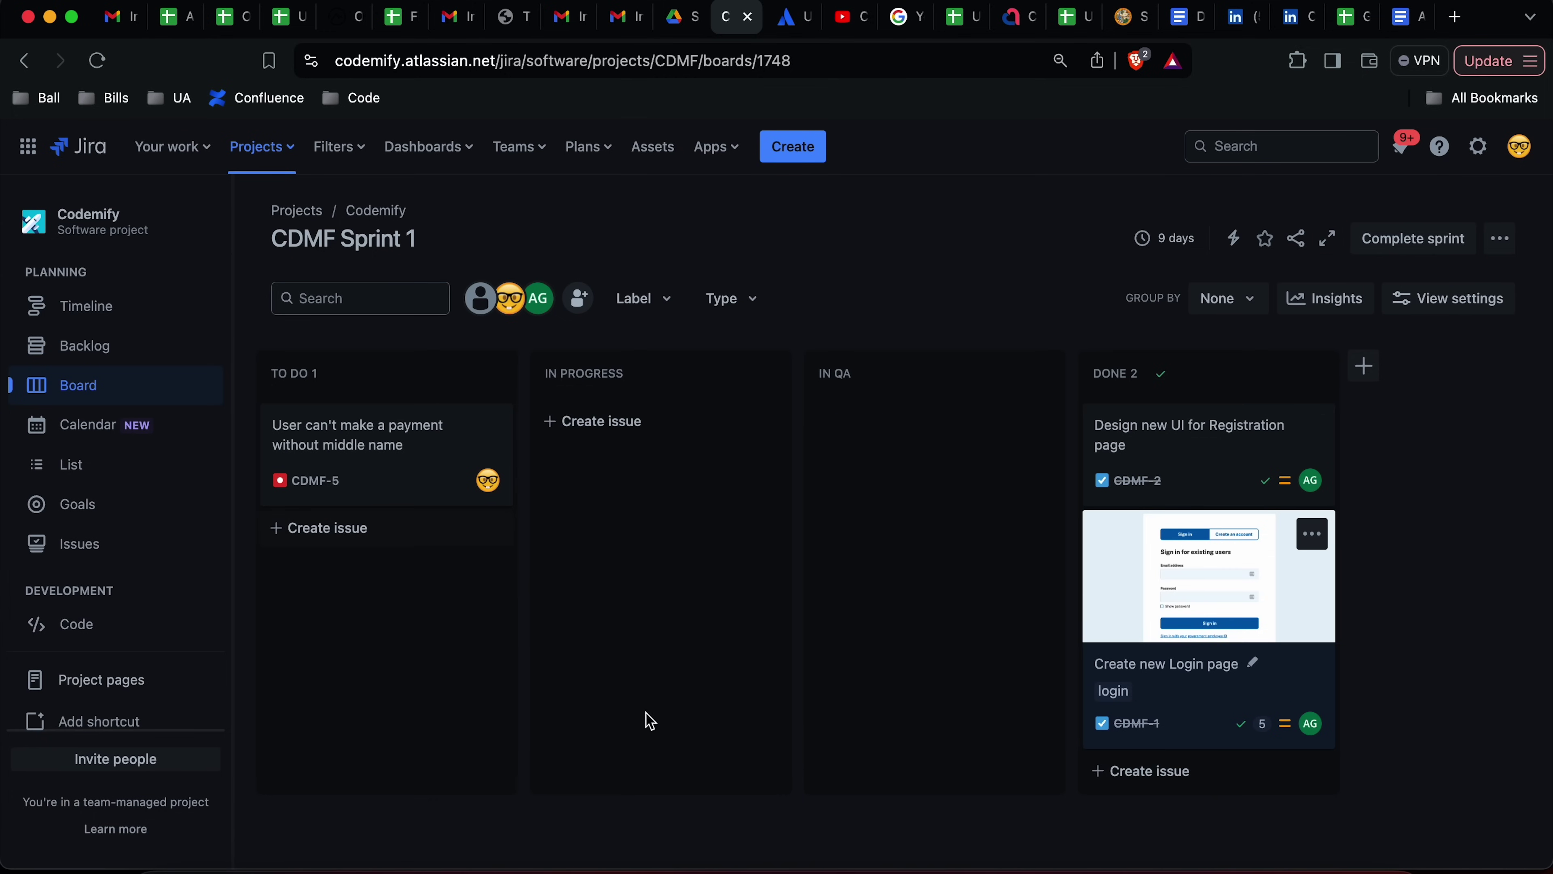
Step: Reopen CDMF-1 to check its details, then close it back to the Sprint 1 board
left_click(1189, 690)
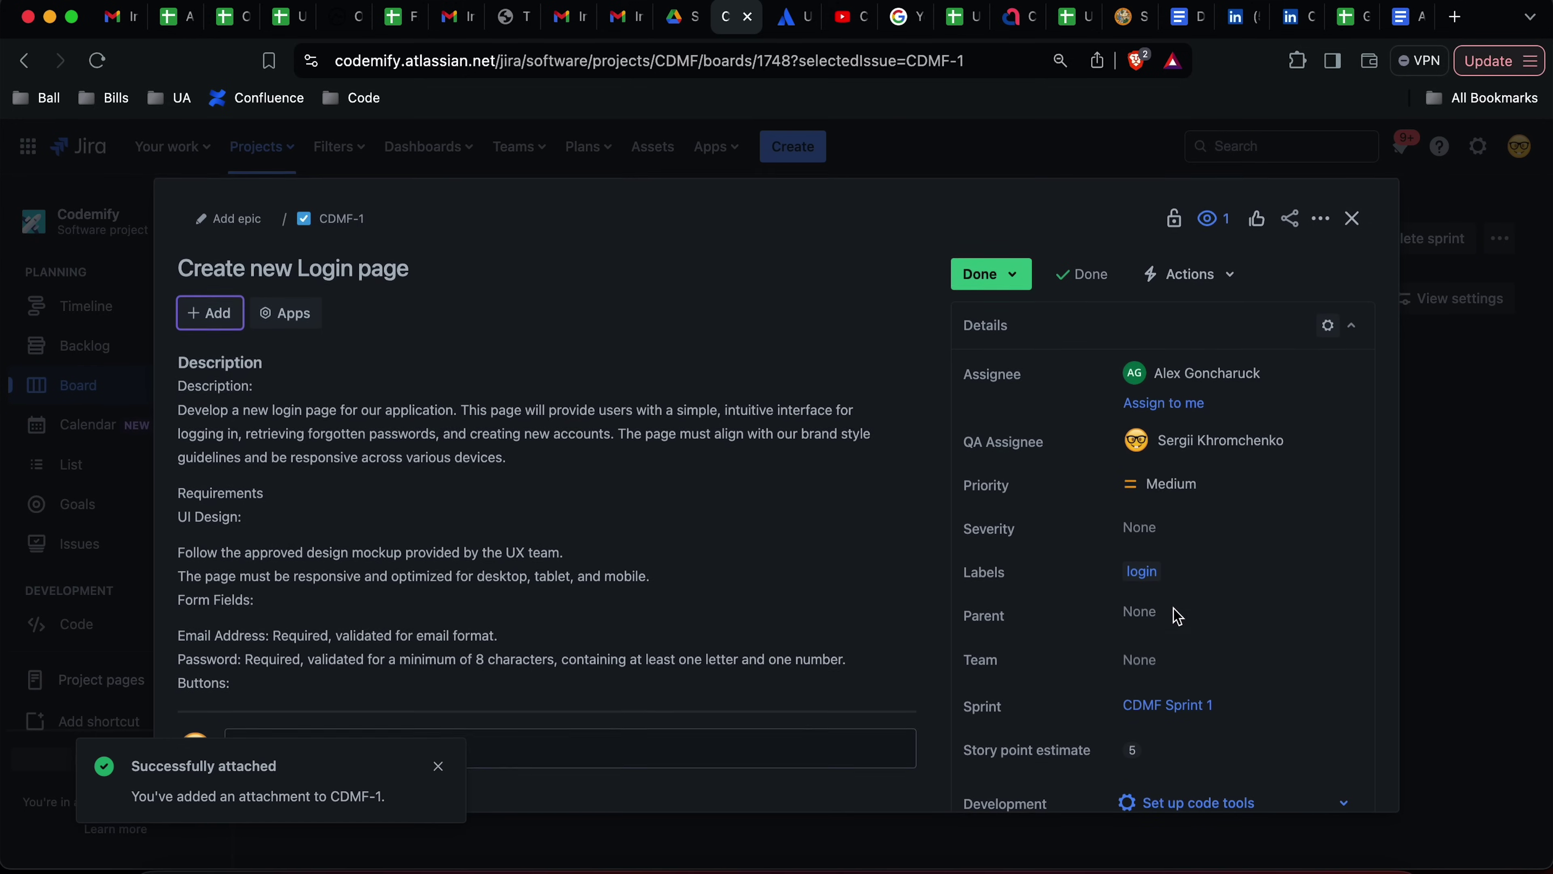
scroll(1181, 752, "down", 2)
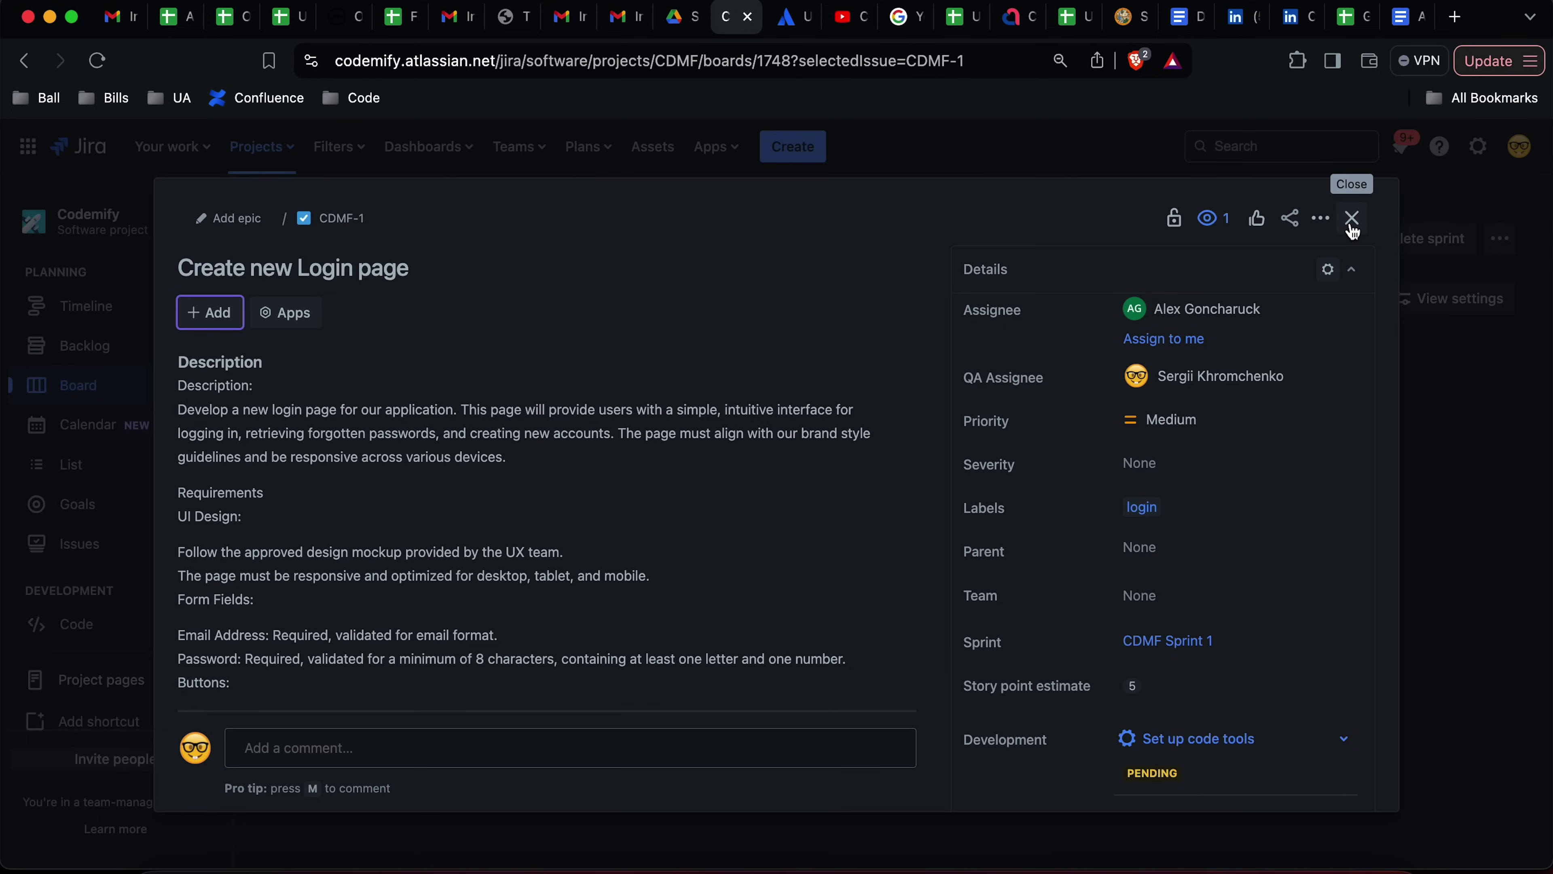
left_click(1353, 227)
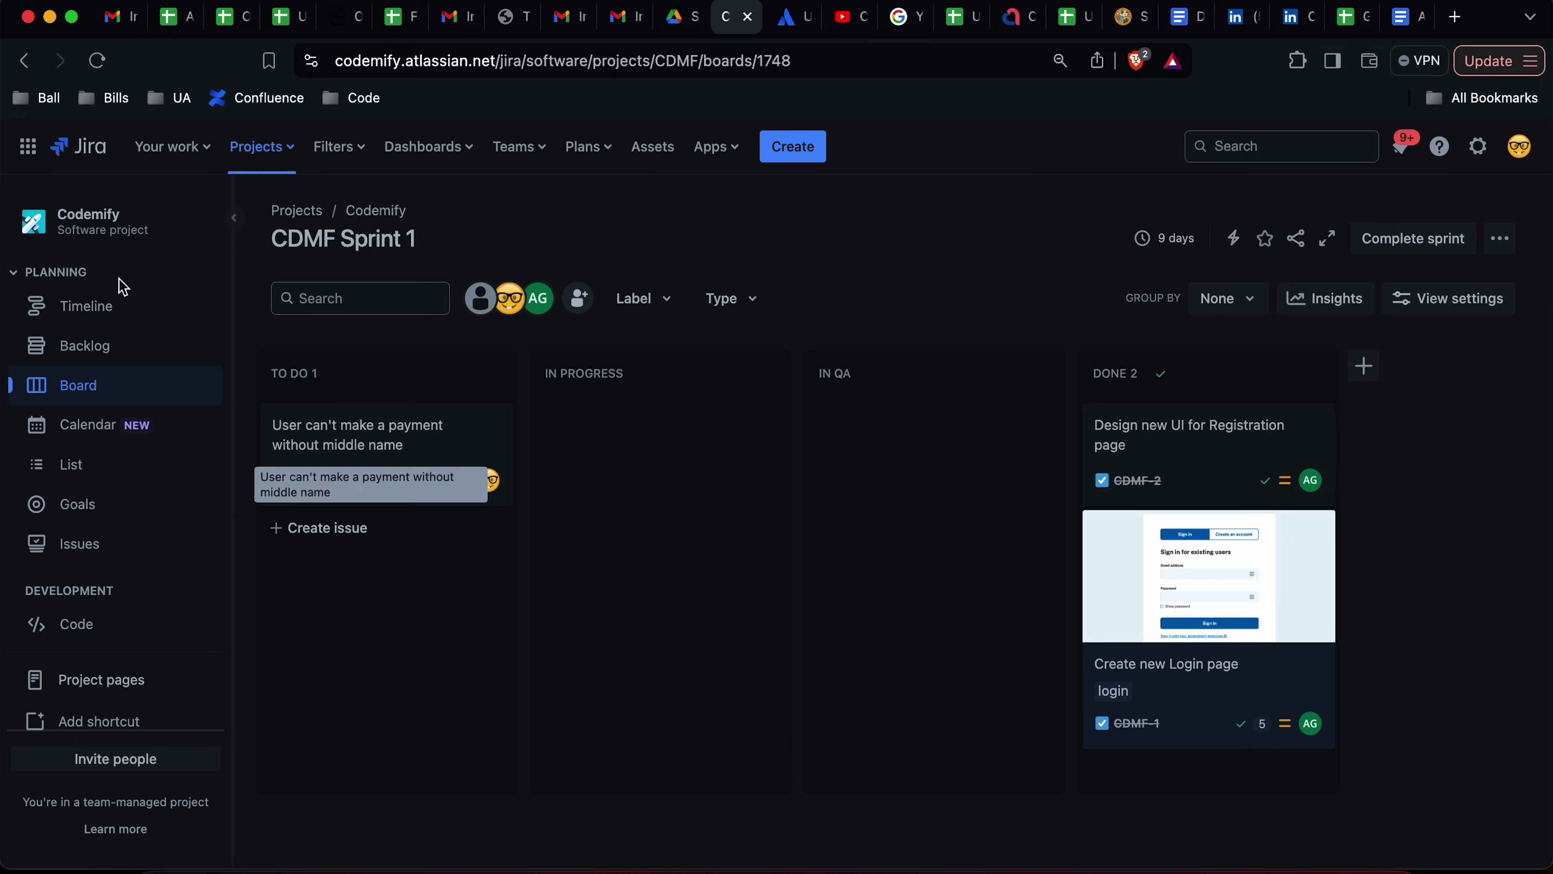
left_click(87, 346)
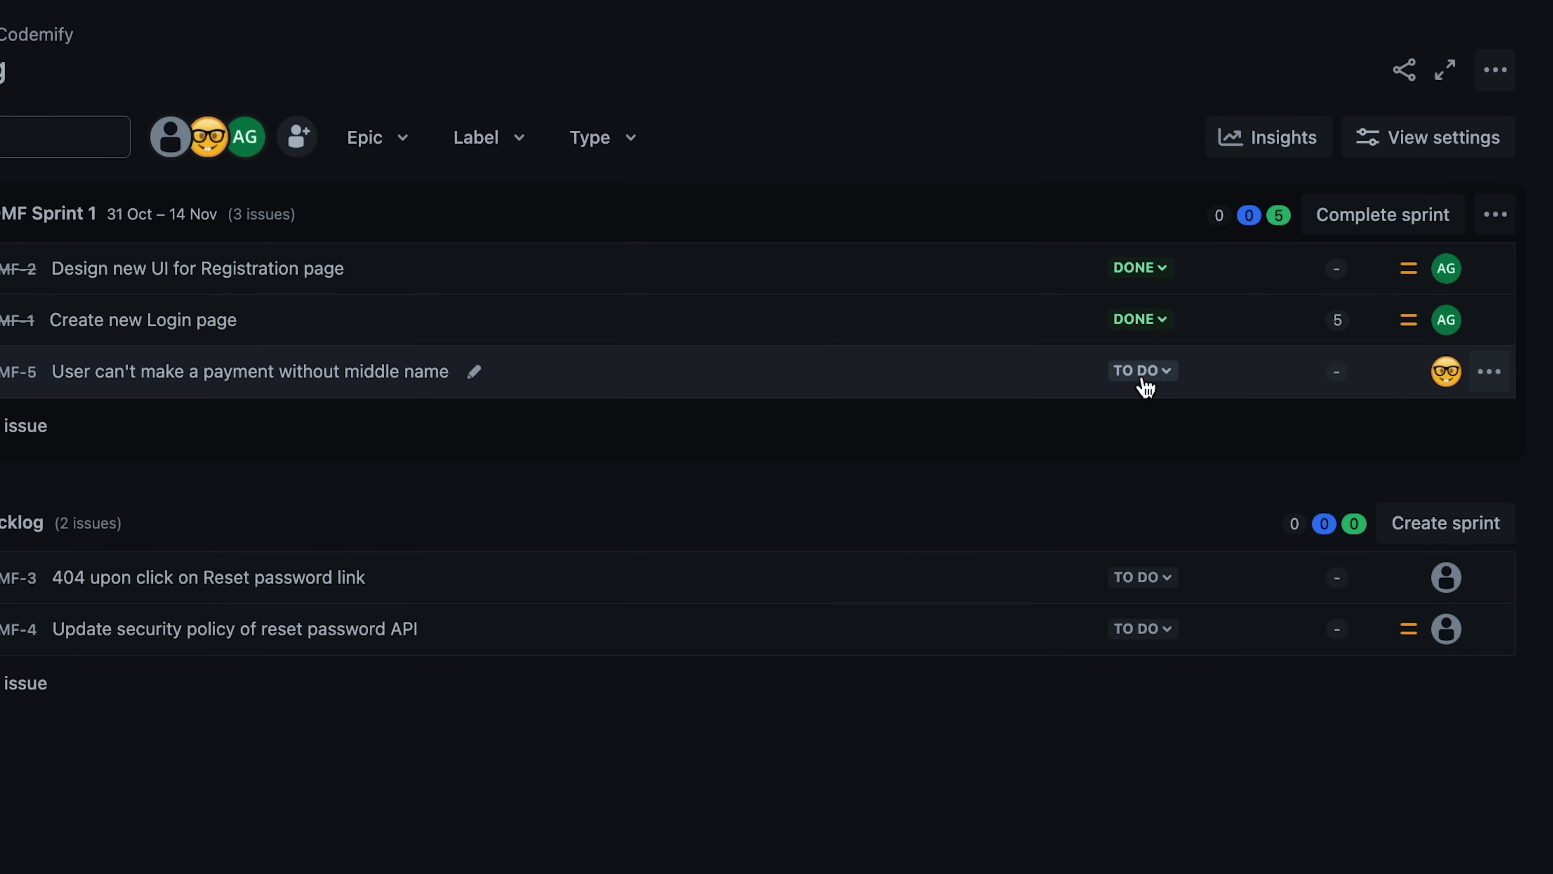
left_click(145, 266)
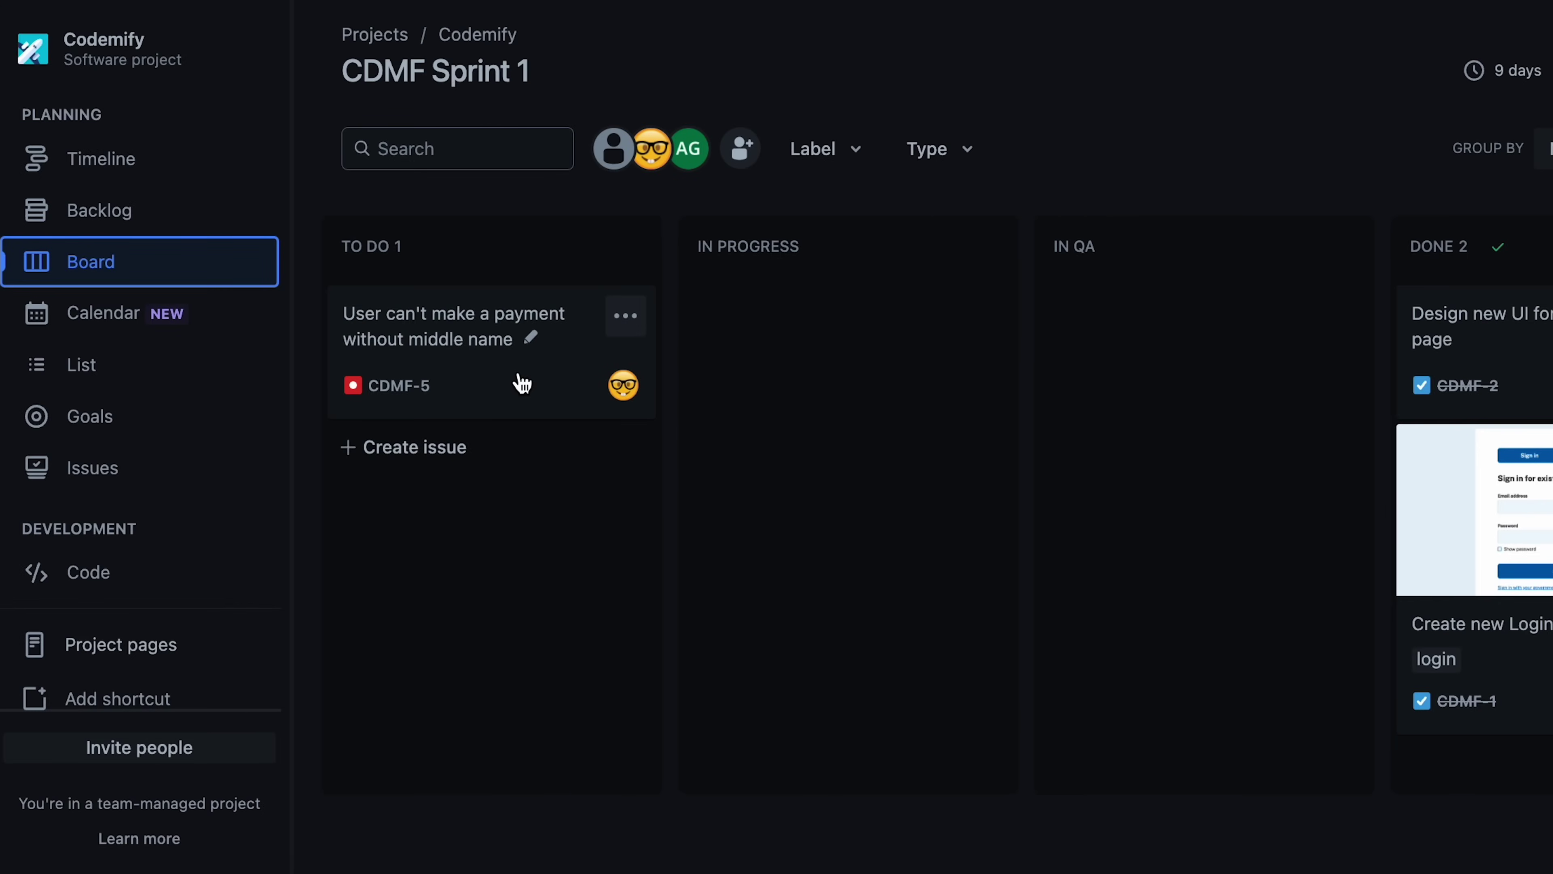
left_click(122, 213)
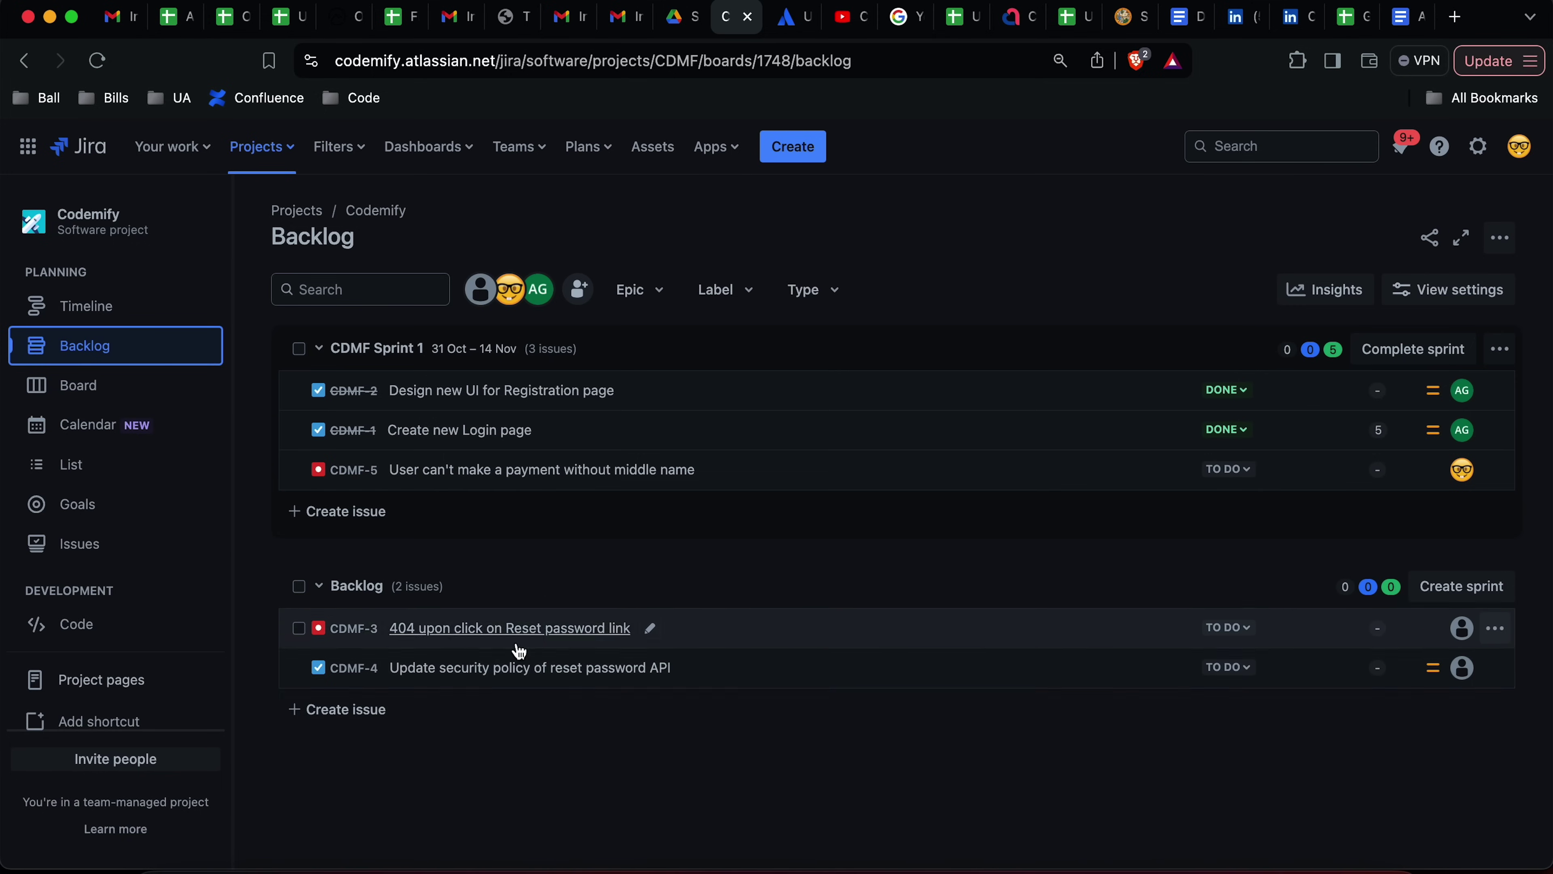
left_click(86, 386)
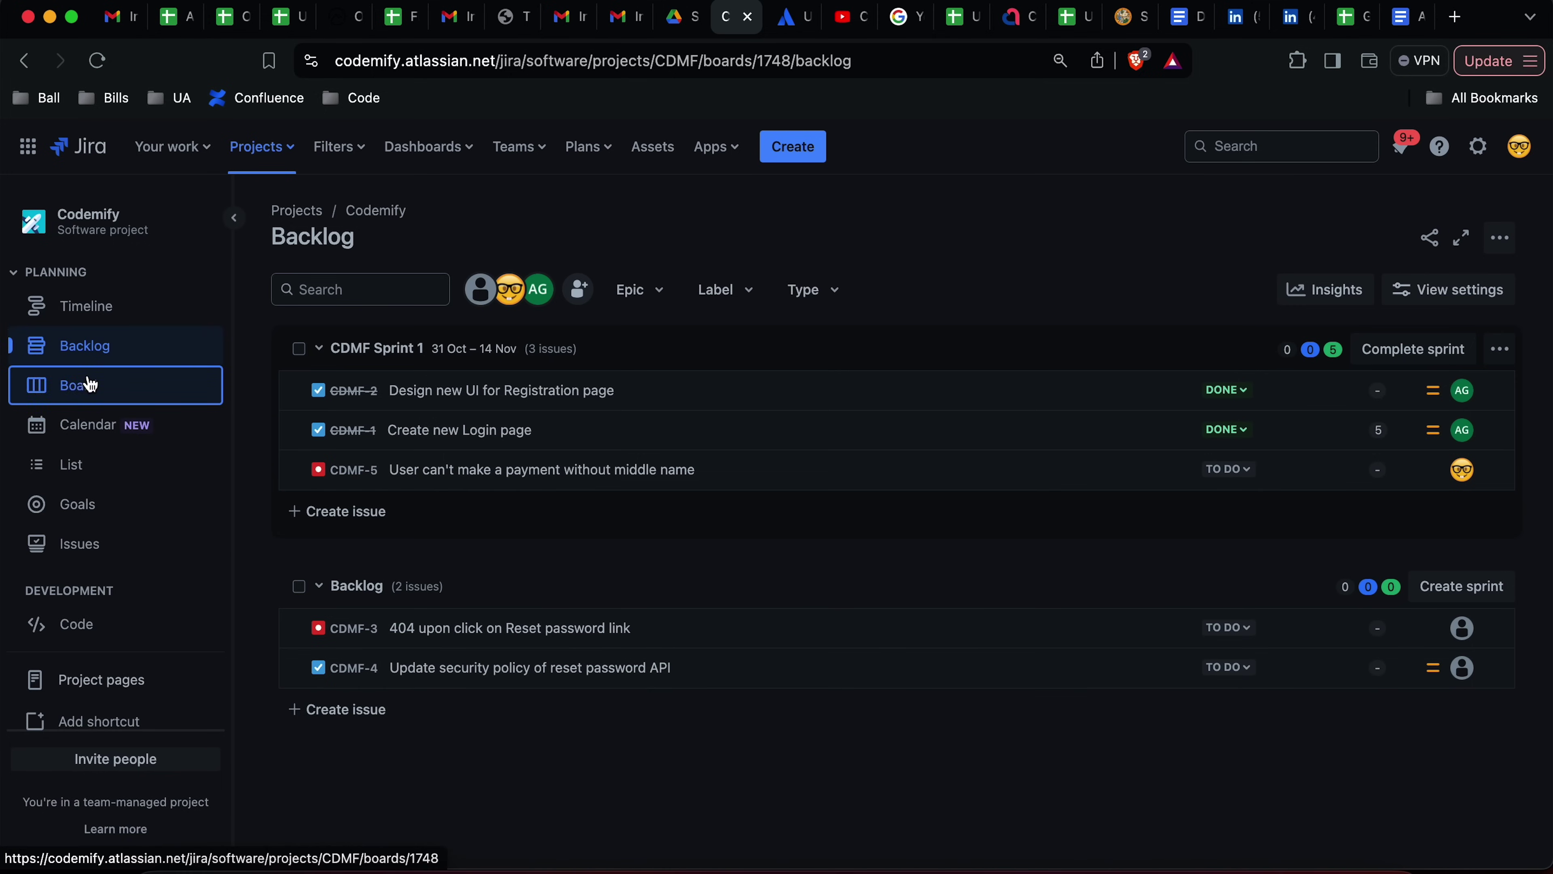
Step: Create a Bug issue summarised 'Email should only be unique field upon registration'
left_click(793, 146)
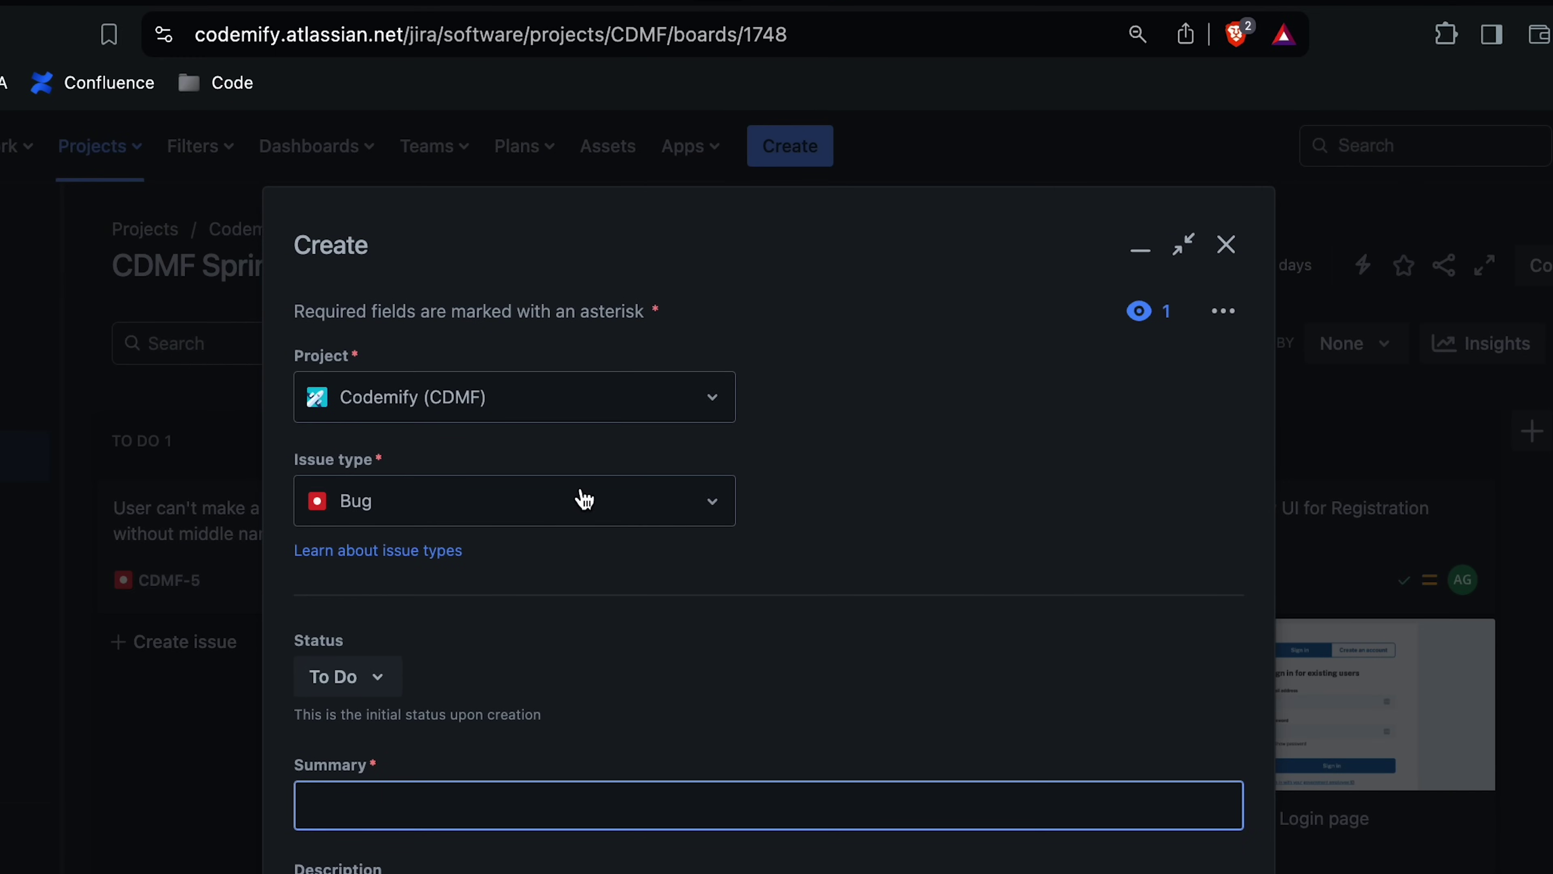
left_click(336, 507)
left_click(358, 505)
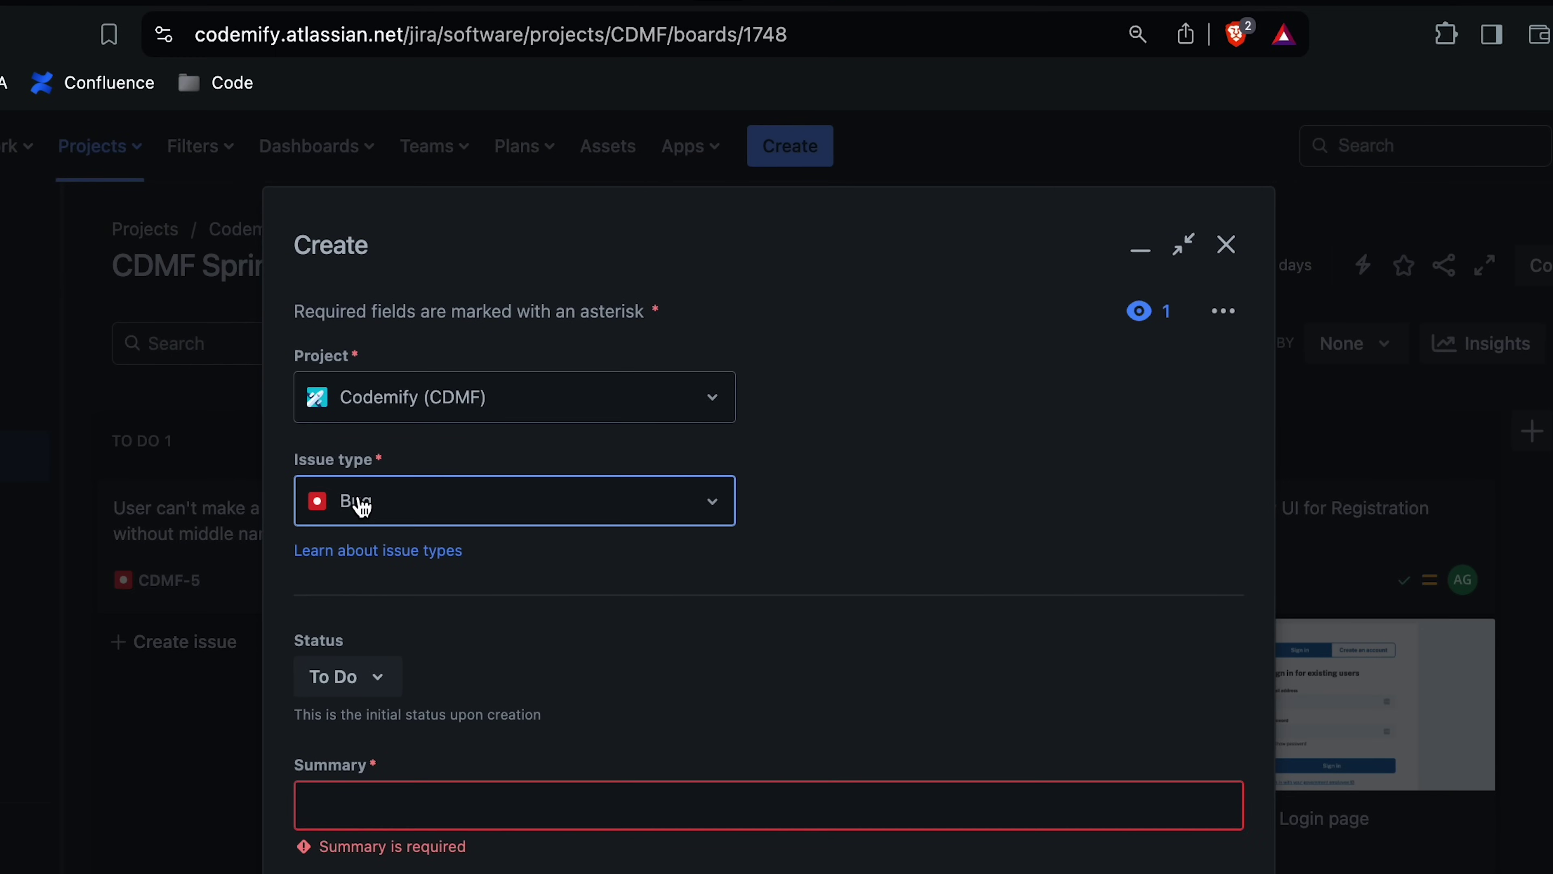
left_click(435, 515)
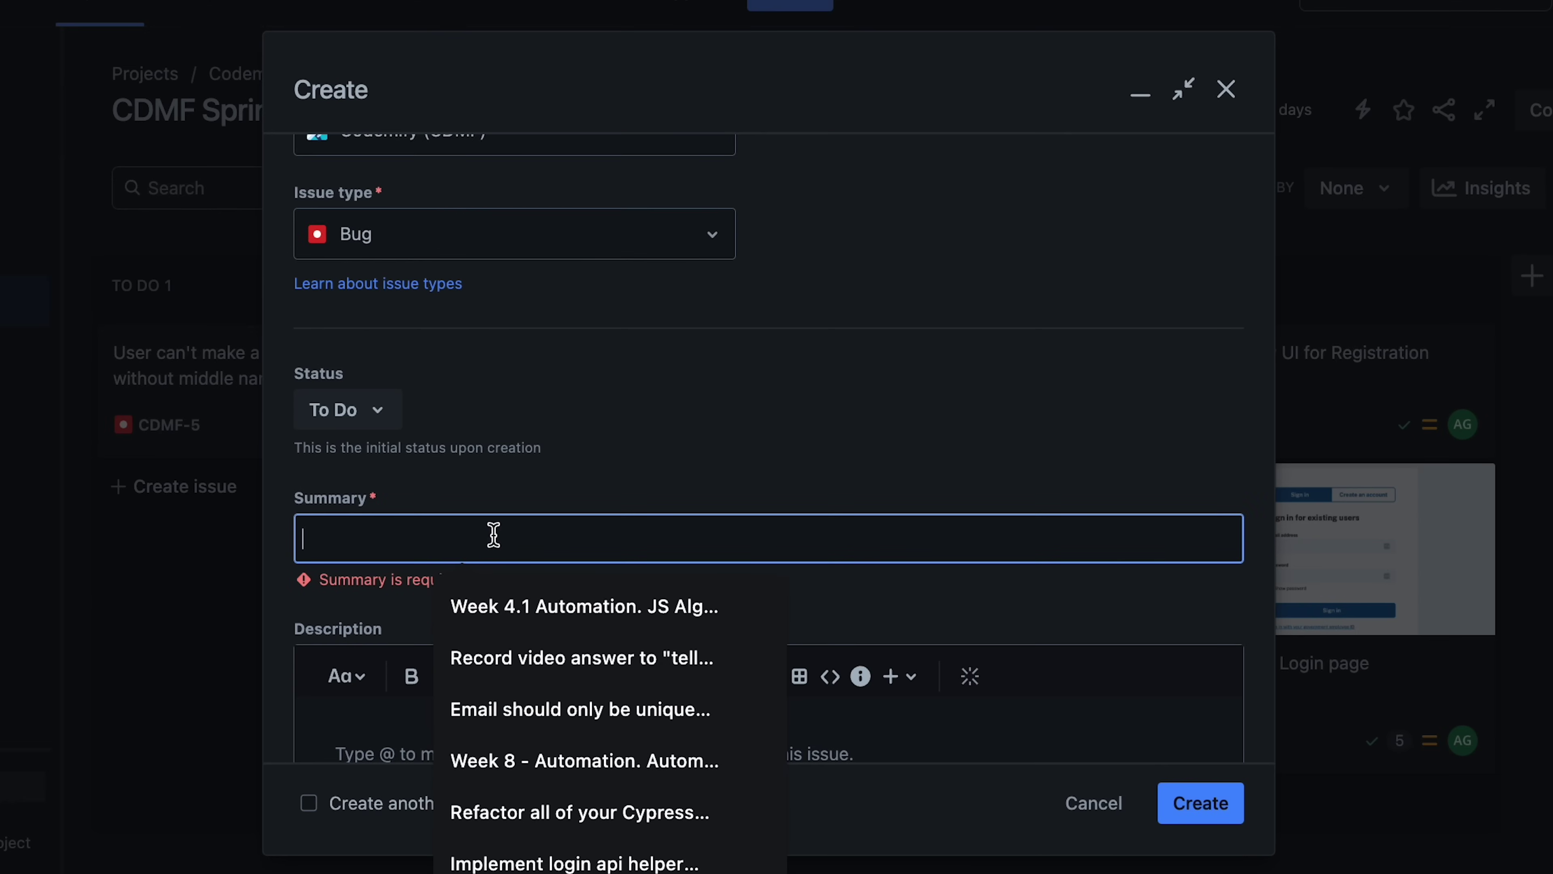
left_click(509, 707)
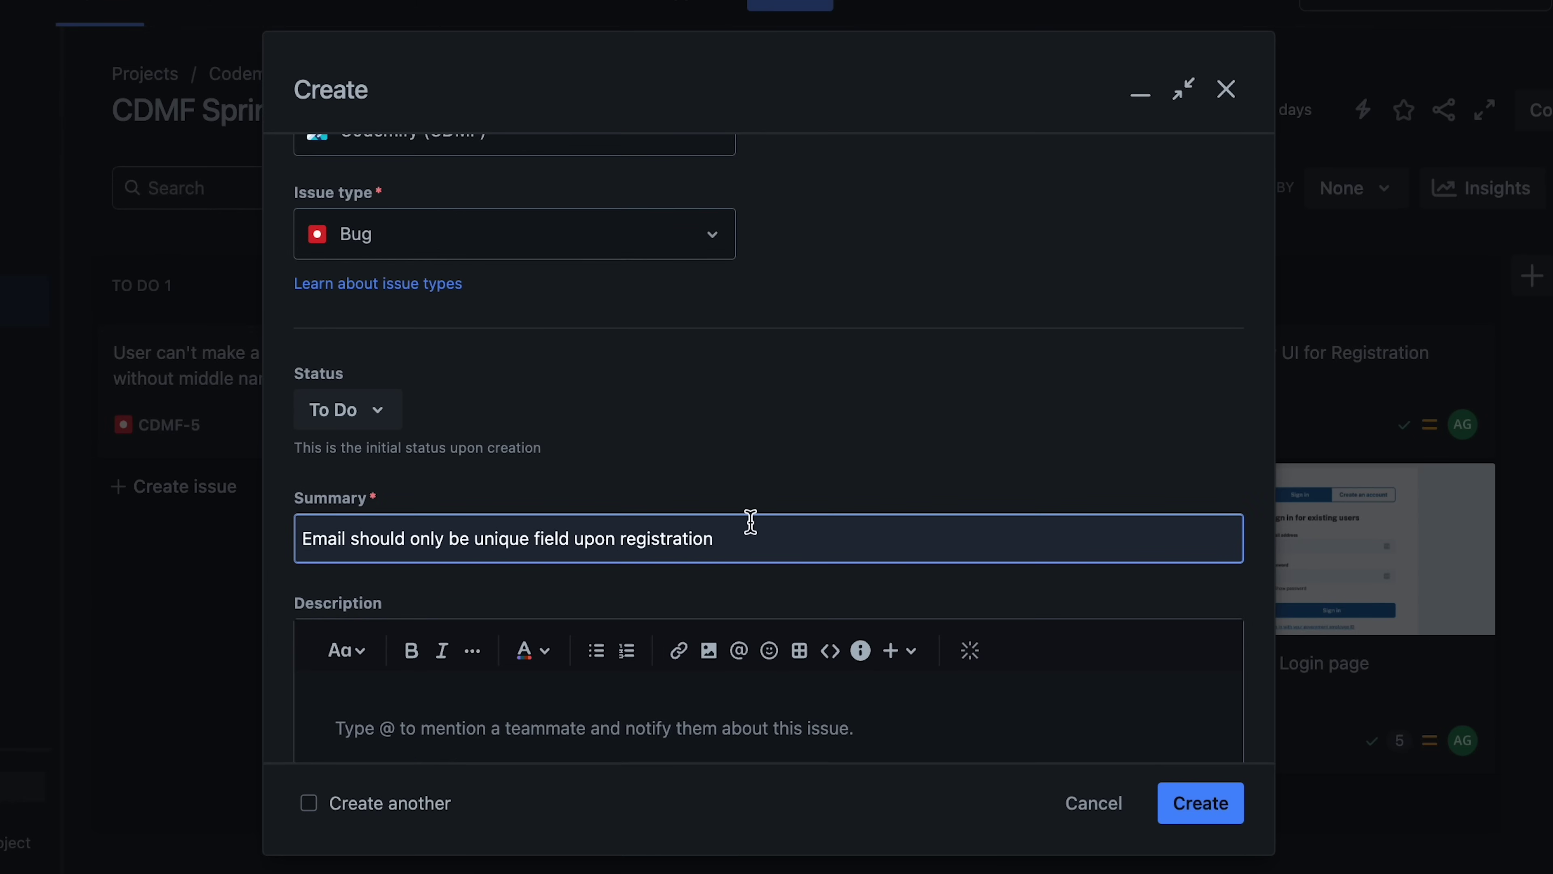
Step: Check the Sprint options on the new Bug and leave it without a sprint
scroll(751, 521, "down", 2)
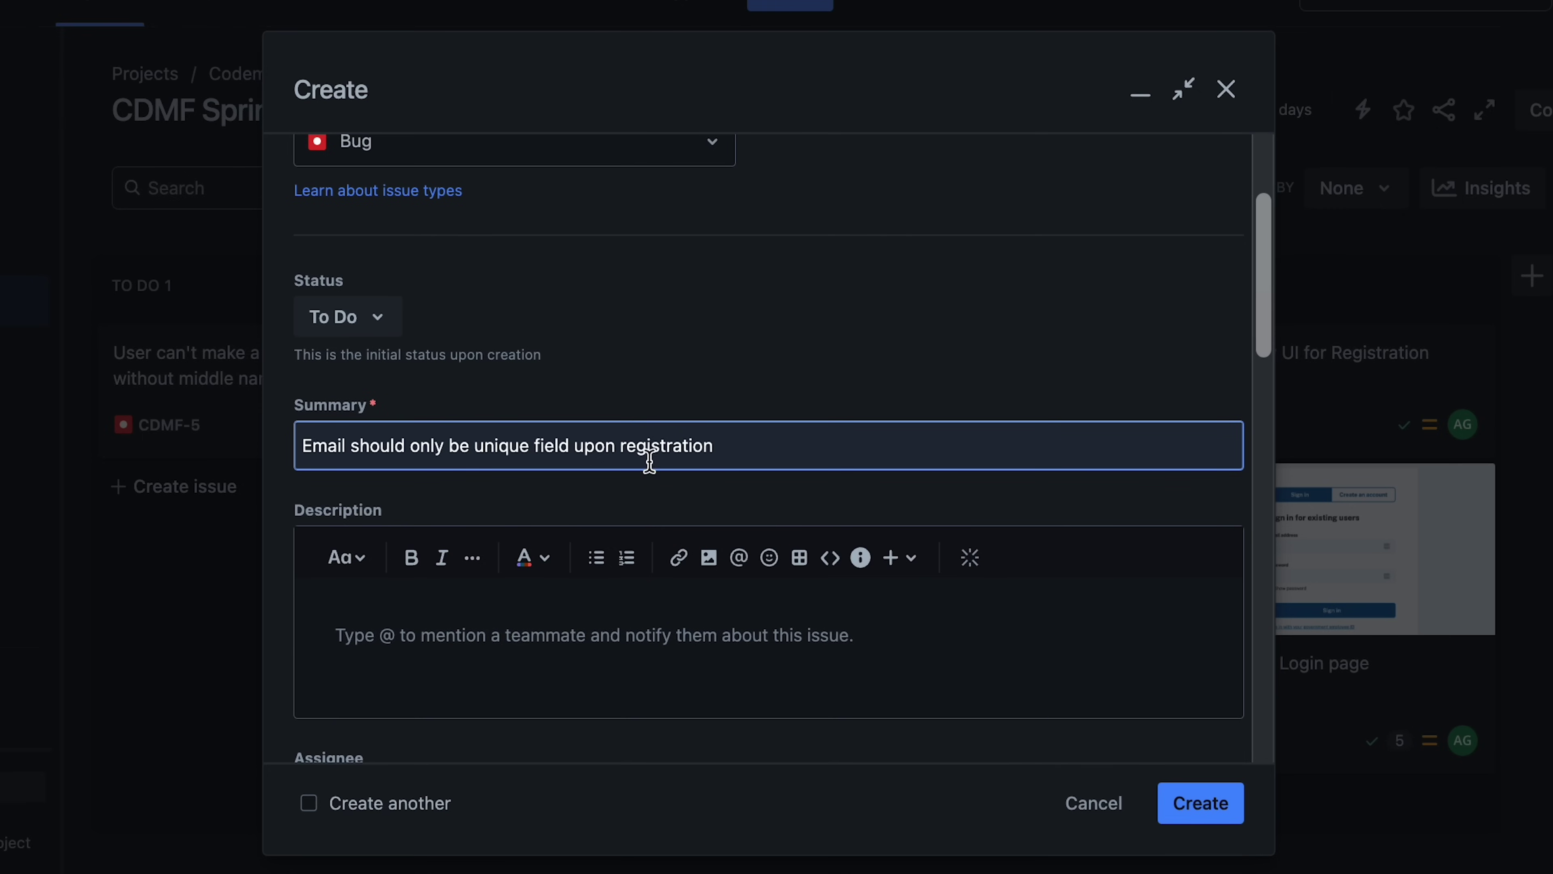
scroll(797, 634, "down", 3)
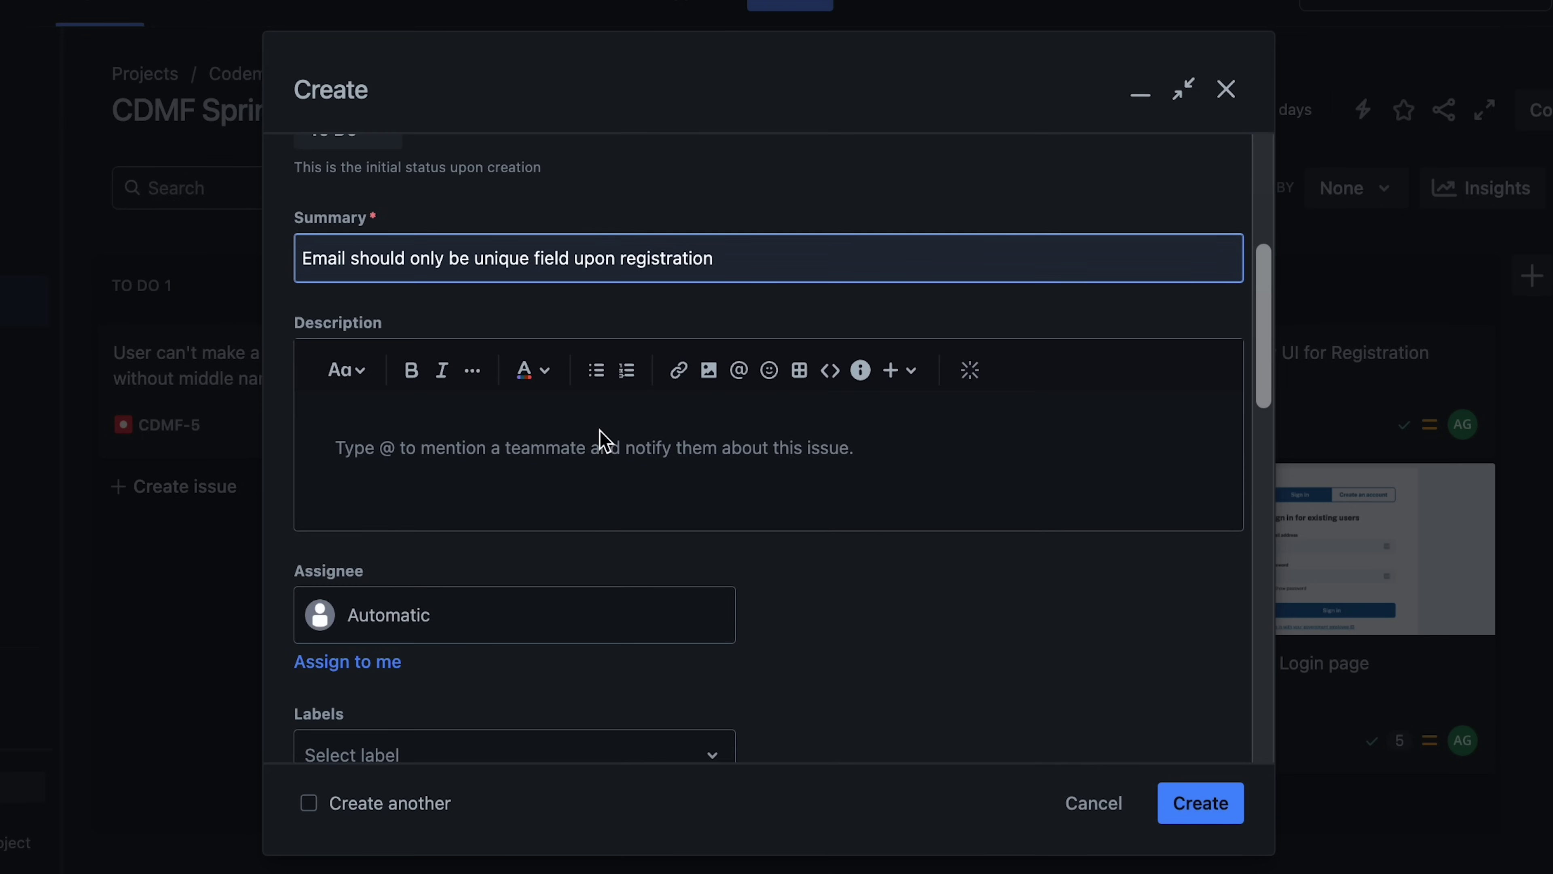
scroll(623, 434, "down", 2)
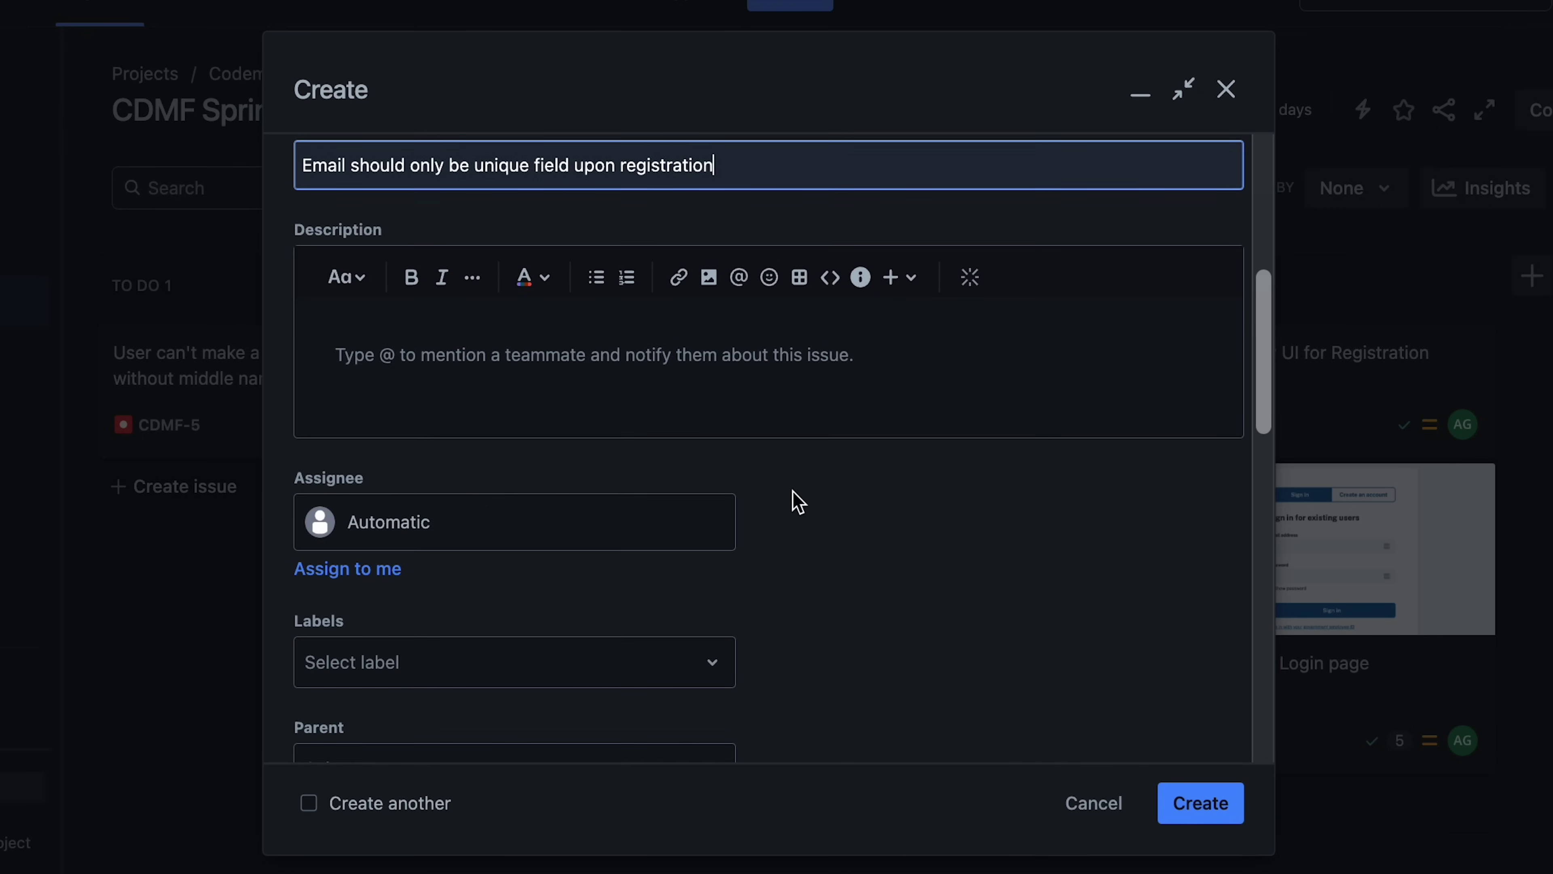
scroll(797, 502, "down", 7)
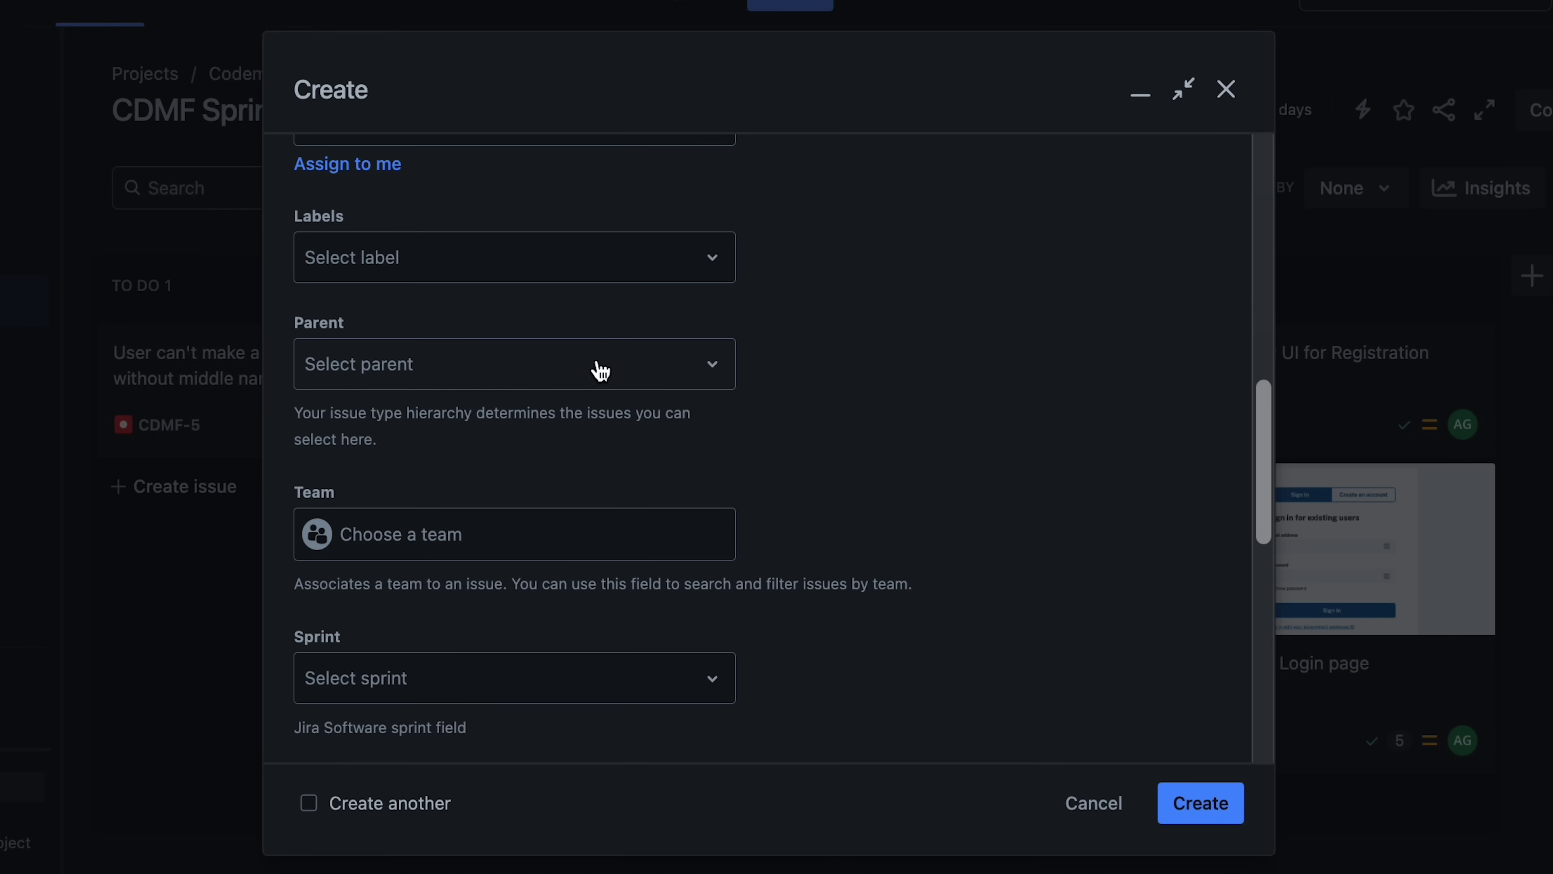
scroll(822, 566, "down", 4)
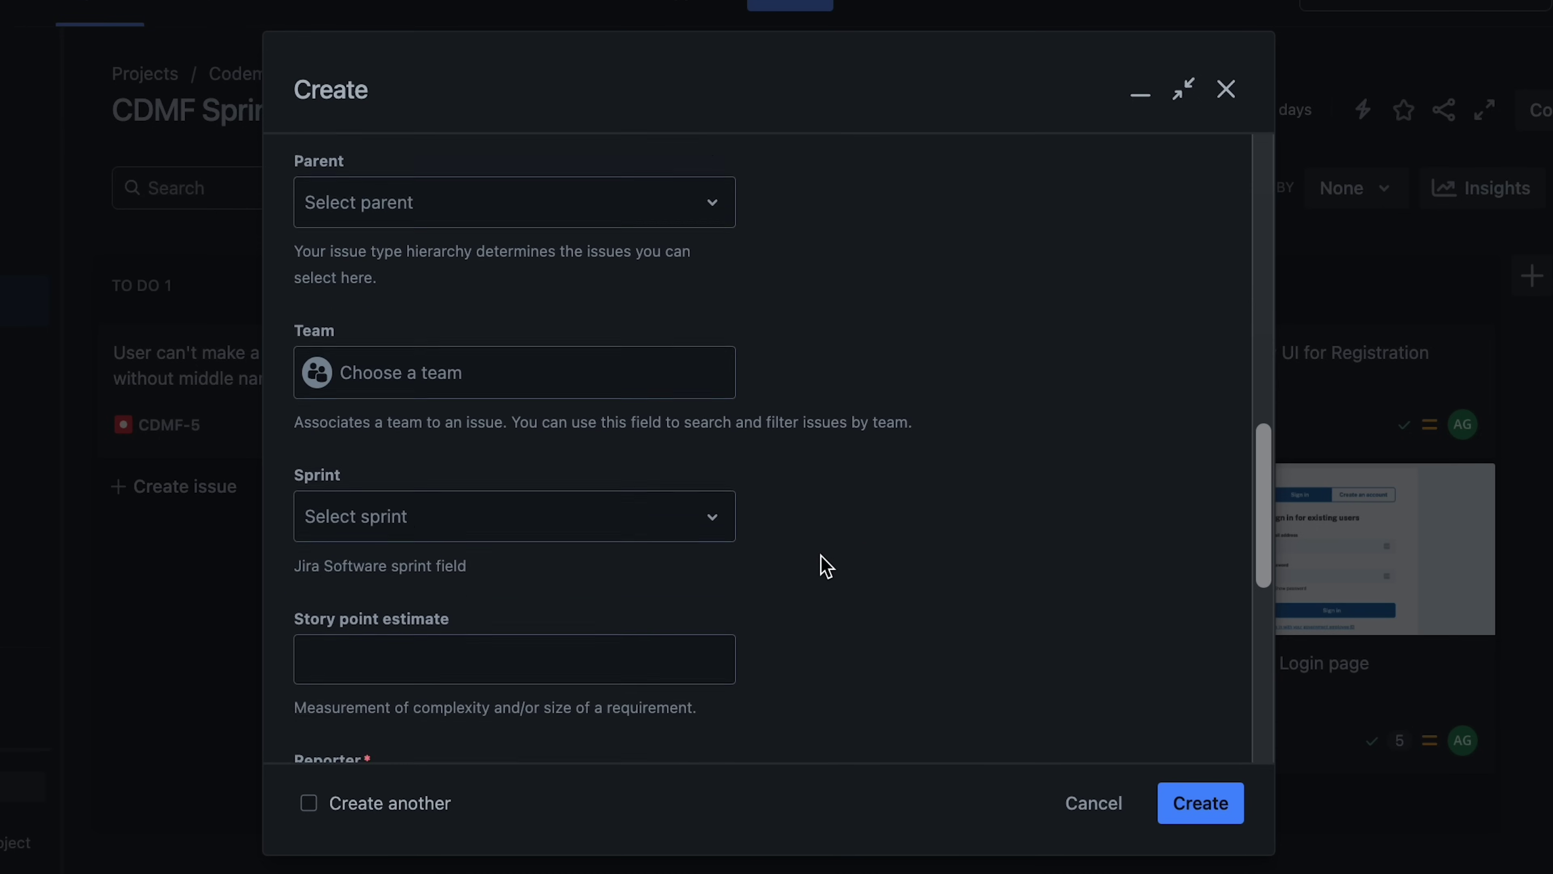
left_click(655, 478)
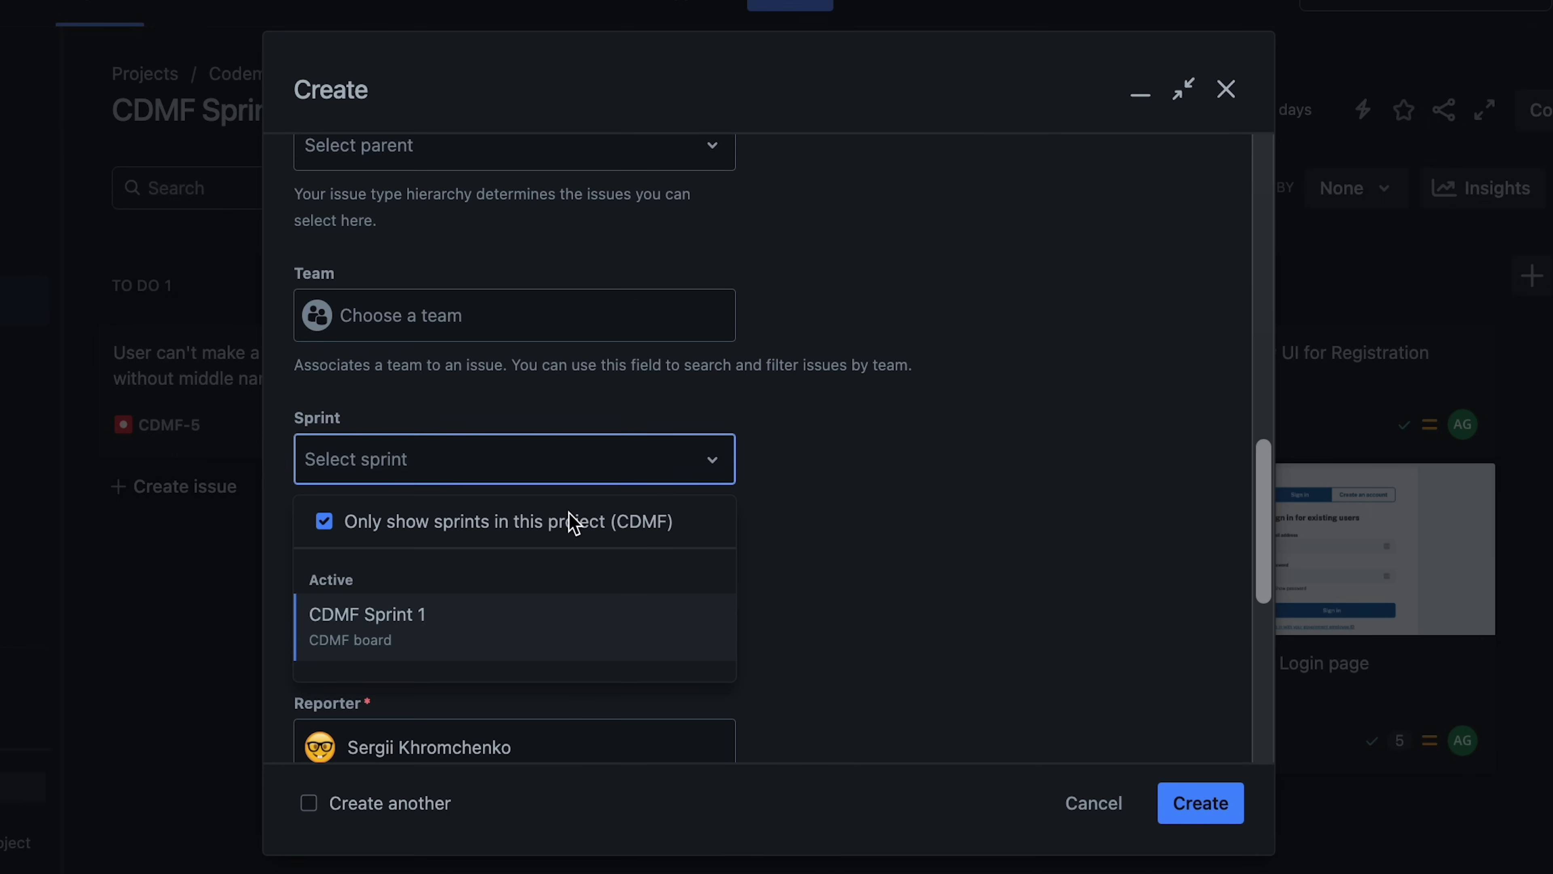
left_click(928, 487)
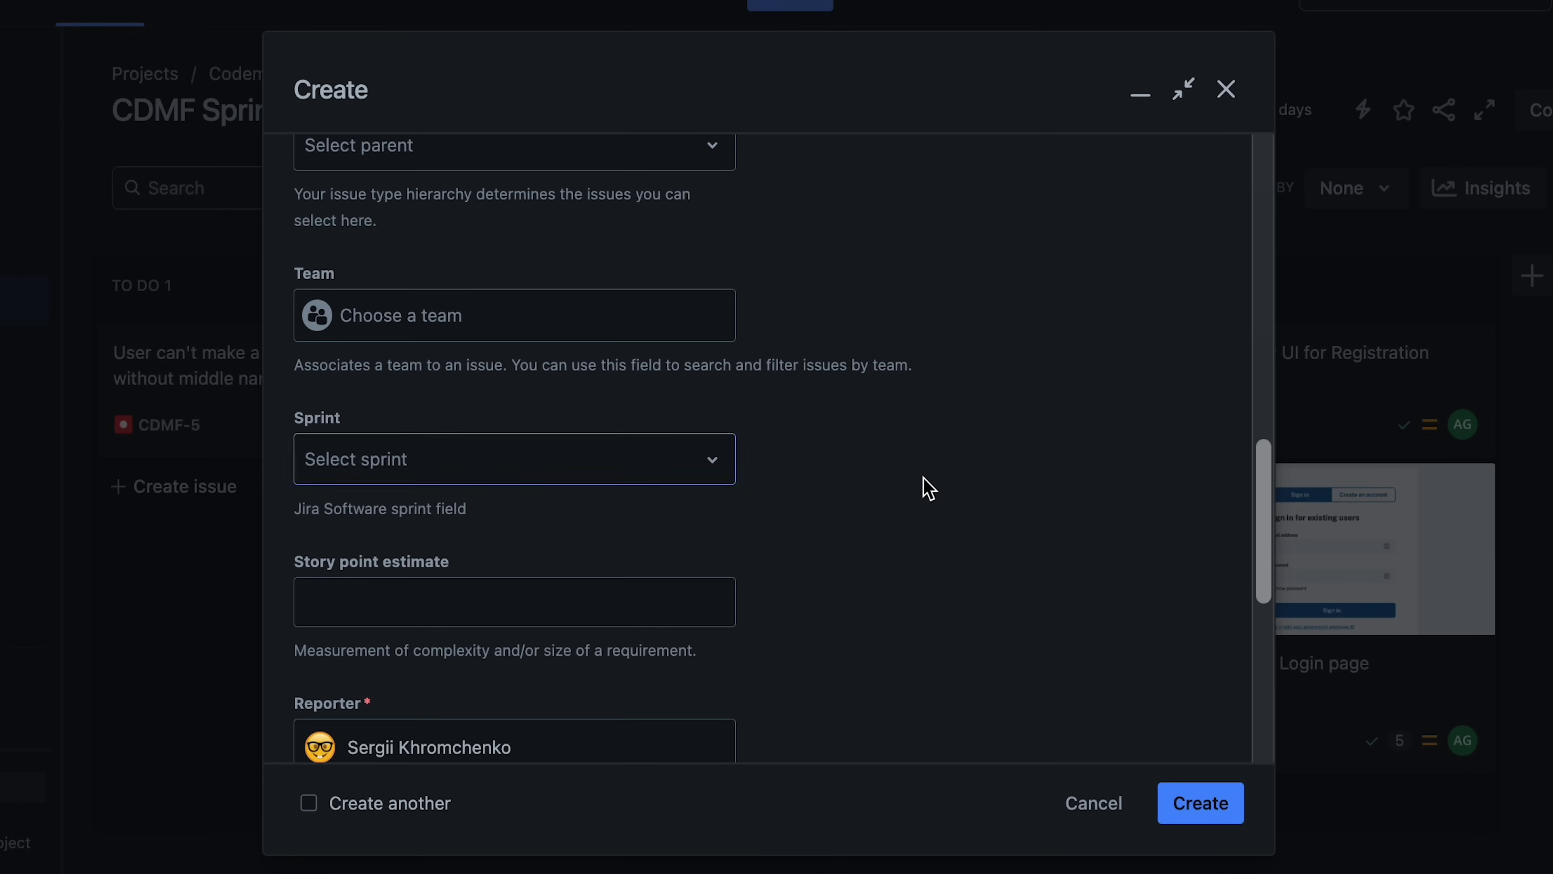
Step: Submit the new bug so Jira saves it as CDMF-6
left_click(1201, 804)
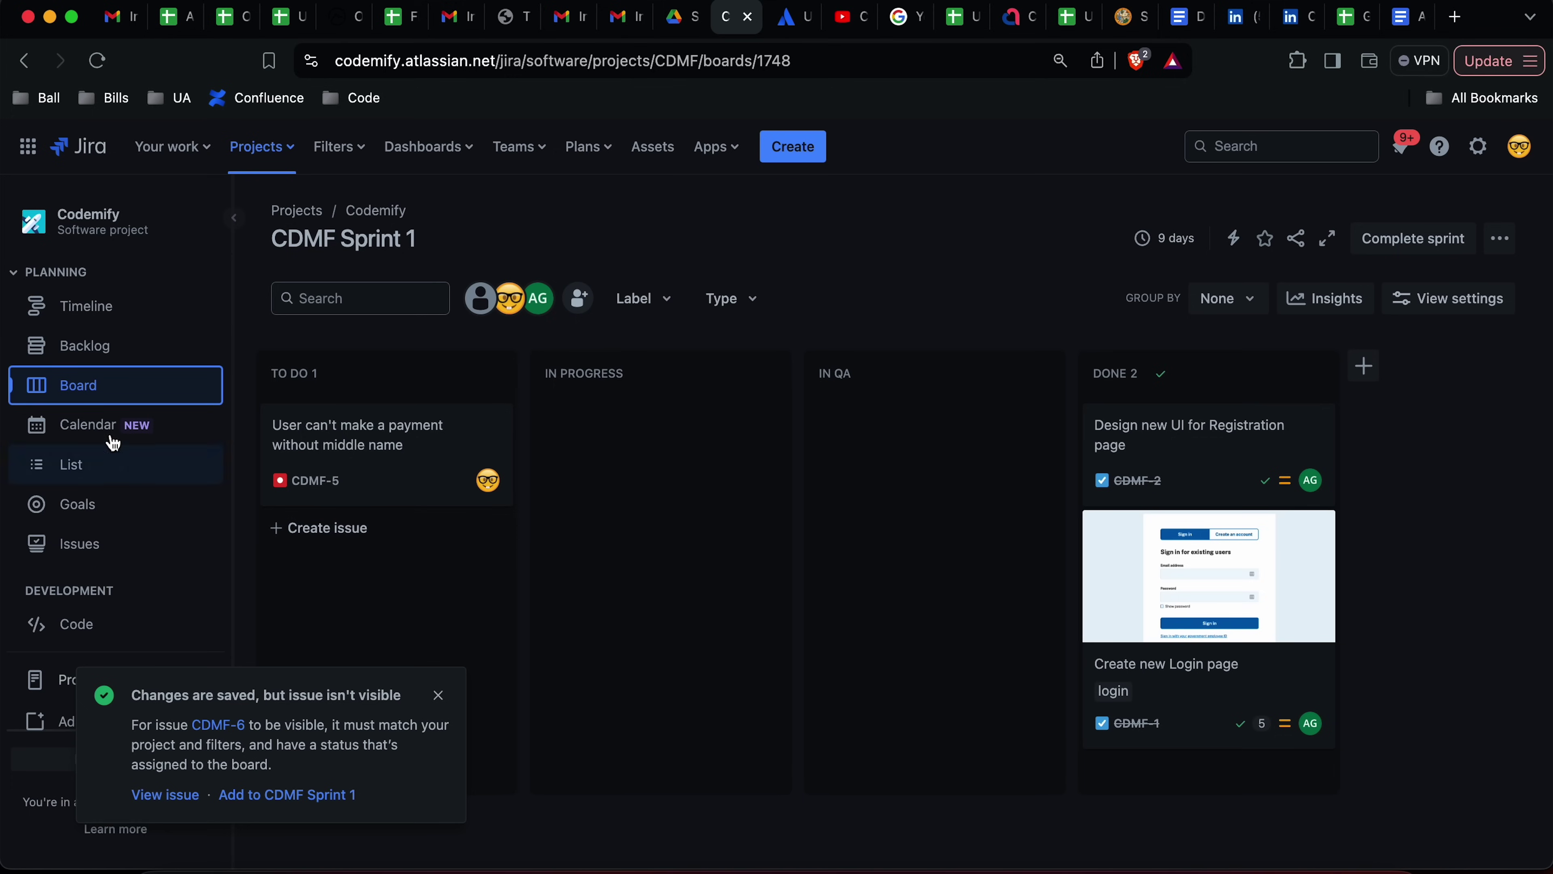
Step: Open the Backlog to find CDMF-6 listed beside CDMF-3 and CDMF-4
left_click(76, 360)
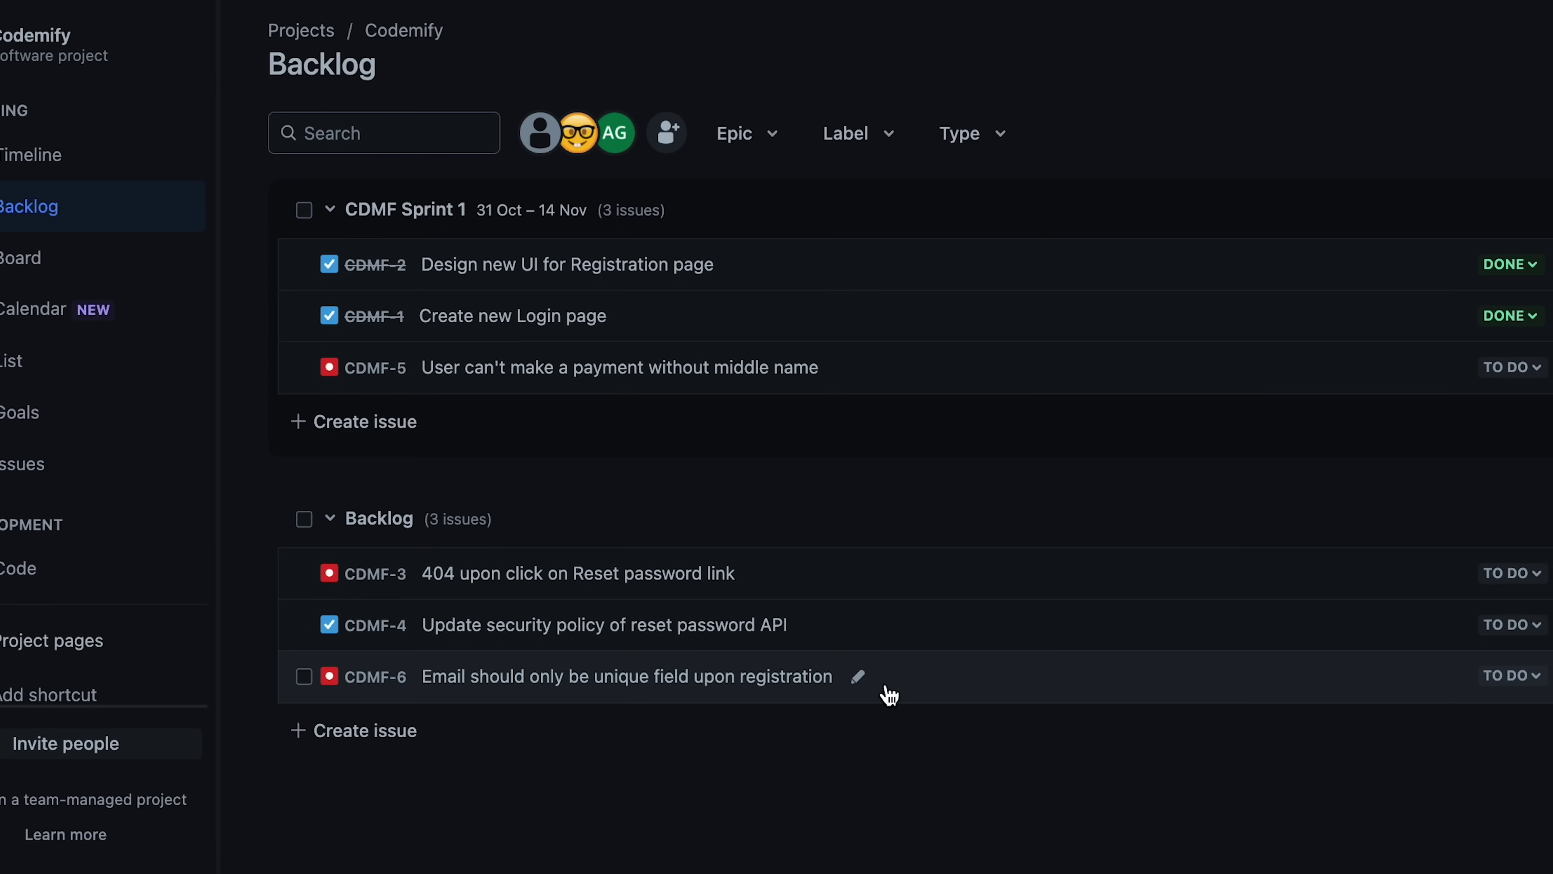
Step: Drag CDMF-6 from the backlog into CDMF Sprint 1 and confirm the move
left_click_drag(928, 680, 853, 402)
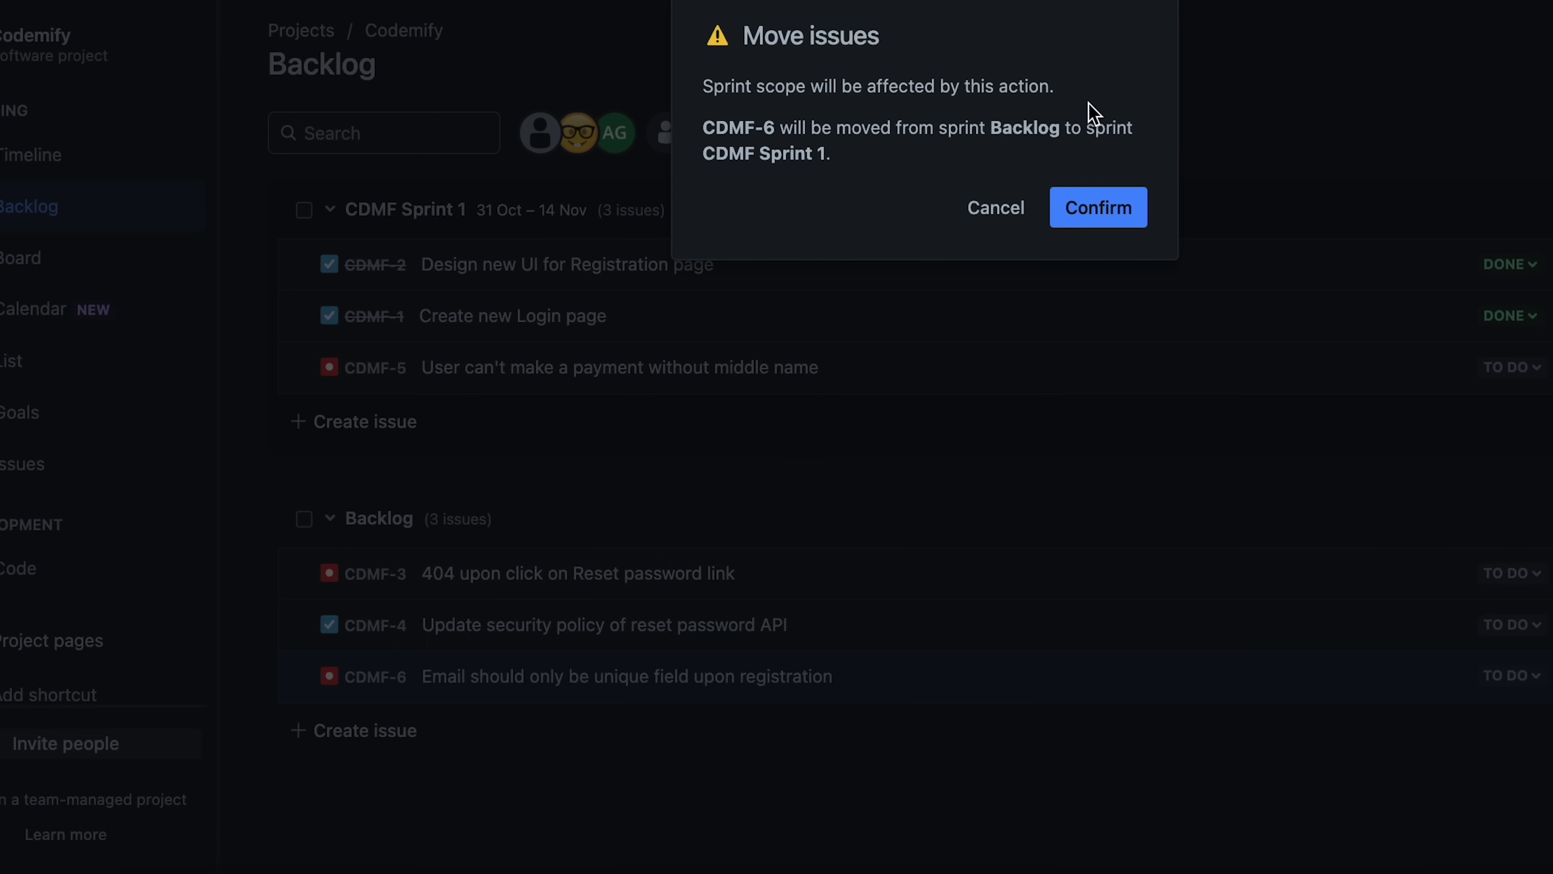
left_click(1099, 208)
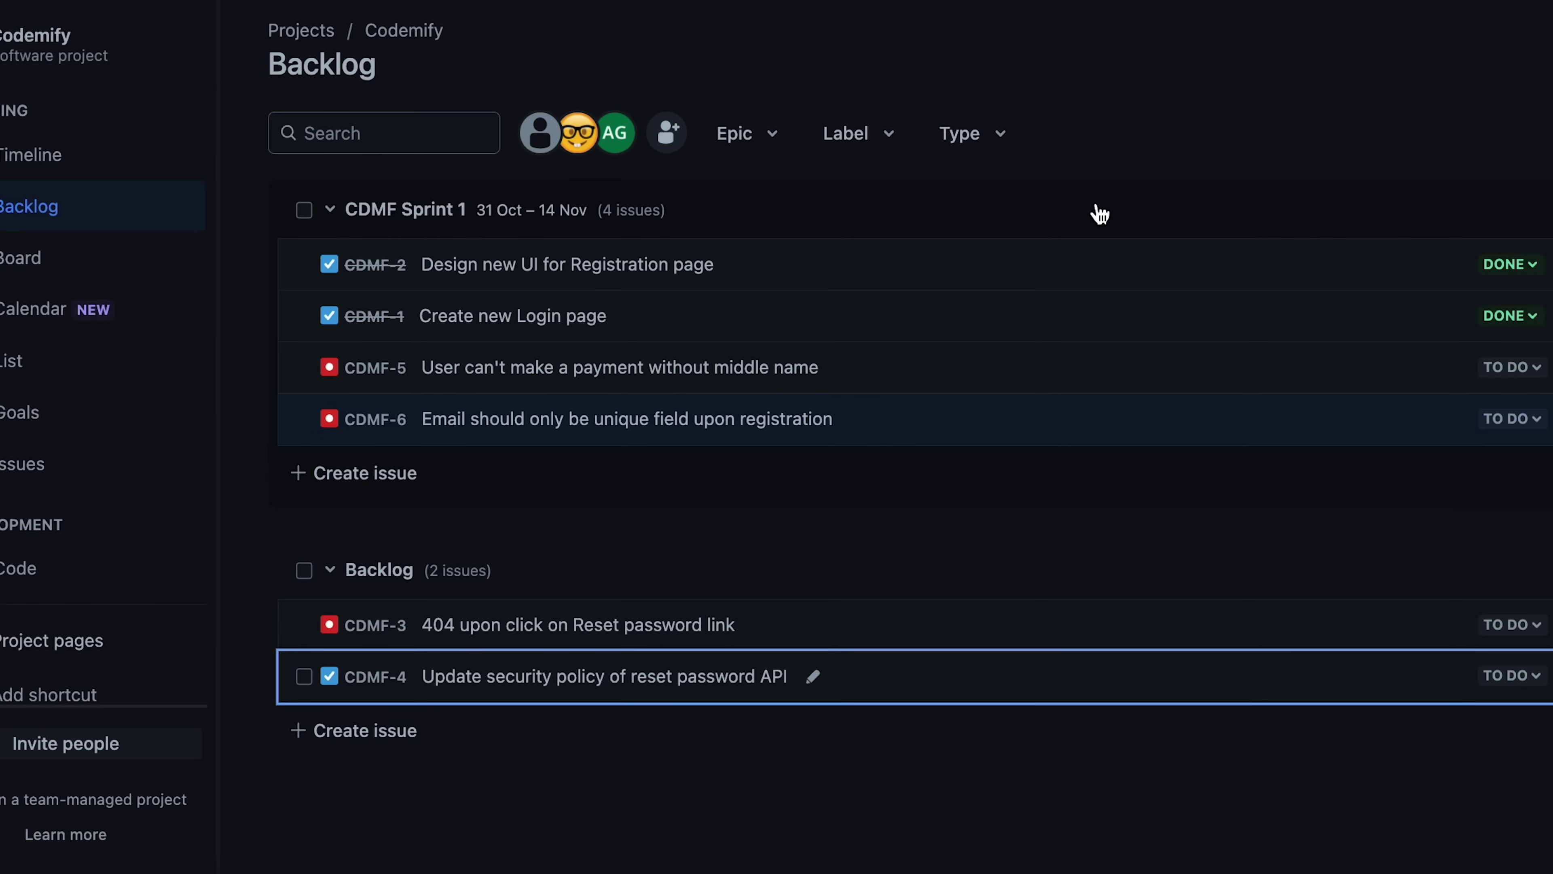
Step: On the board, clear CDMF-6's Sprint field to None so CDMF-5 stands alone in To Do
left_click(18, 260)
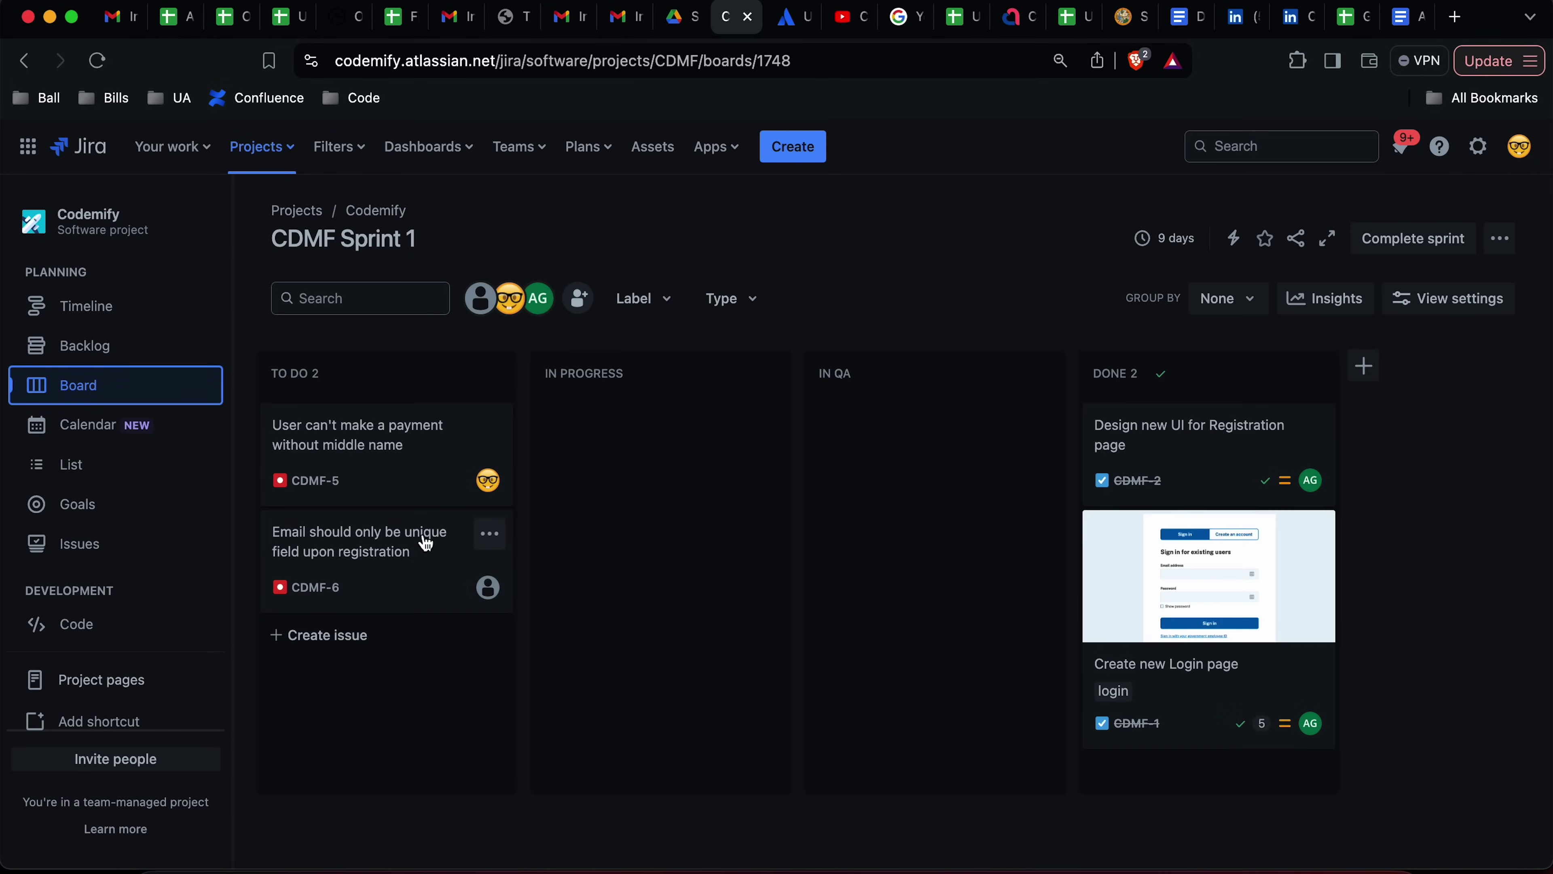
left_click(359, 562)
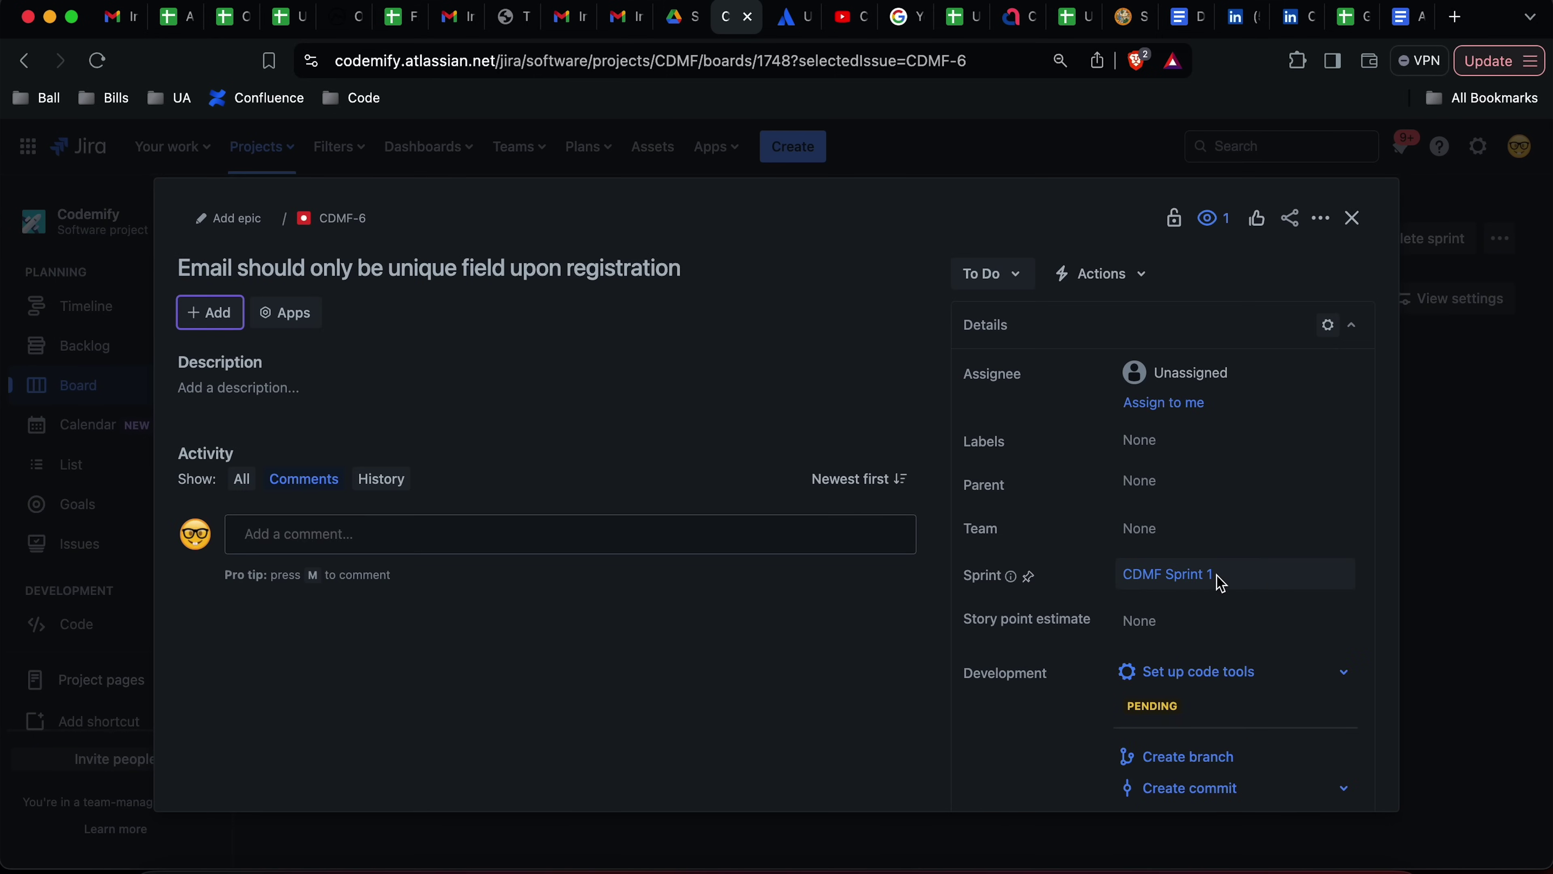
scroll(1218, 579, "down", 2)
left_click(1280, 508)
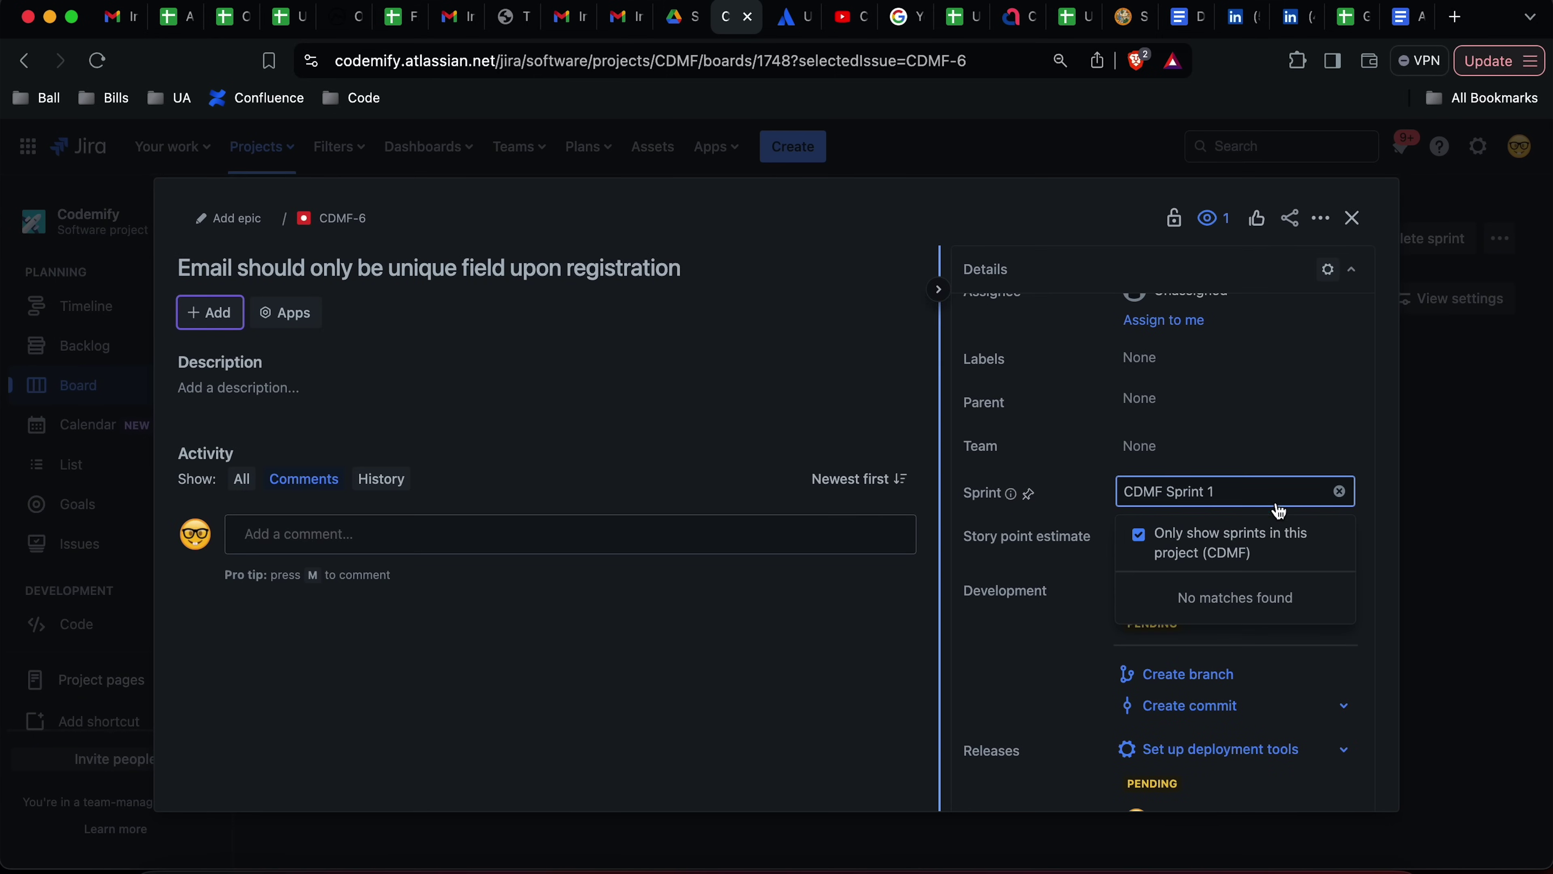
left_click(1140, 538)
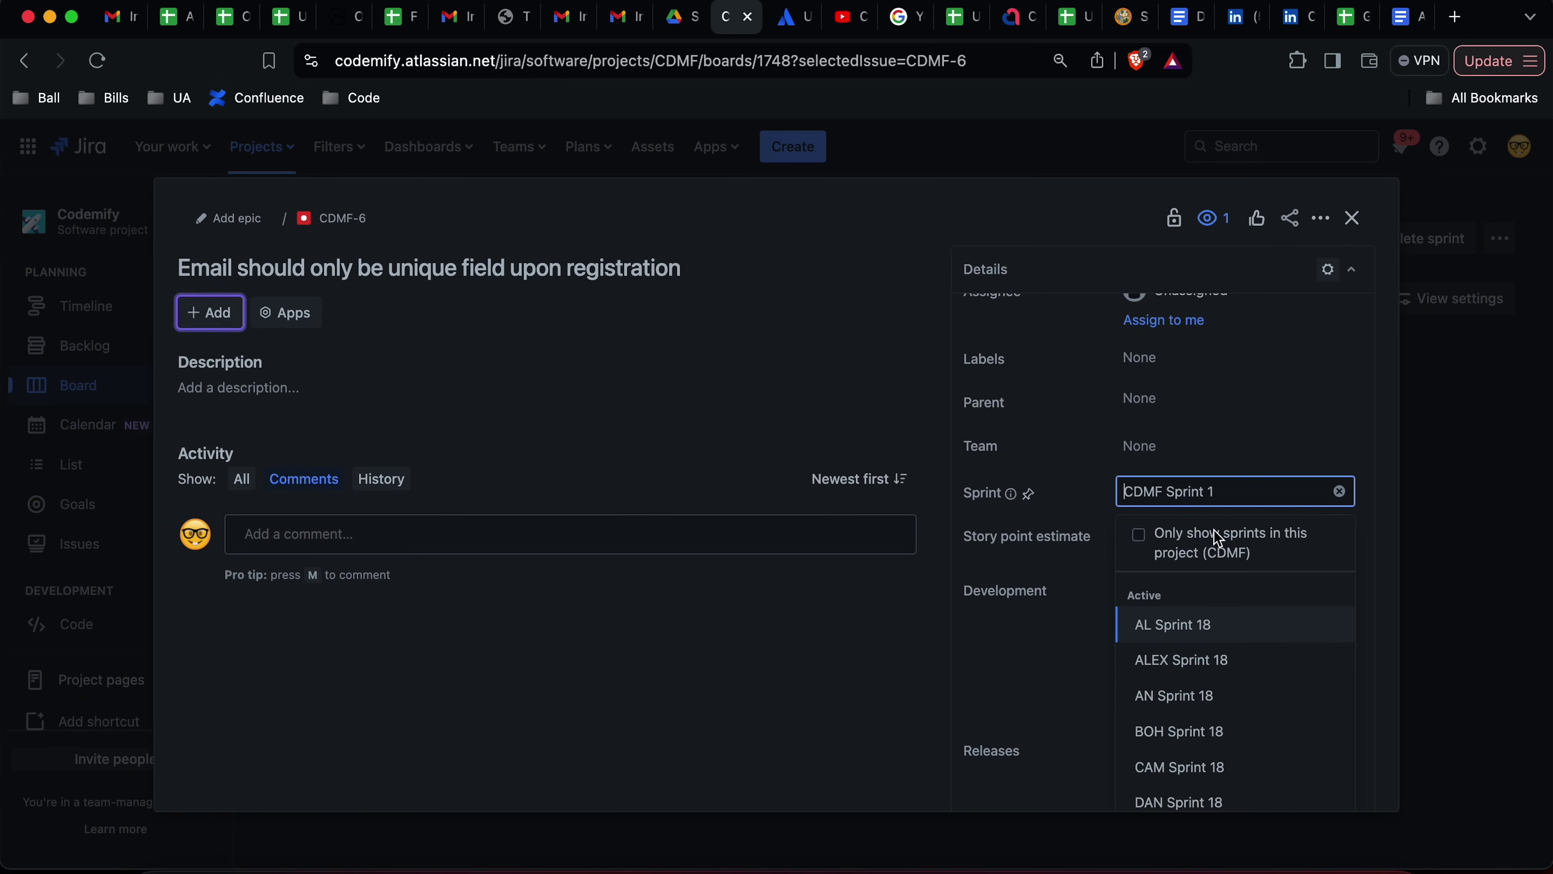
left_click(1327, 370)
left_click(1025, 329)
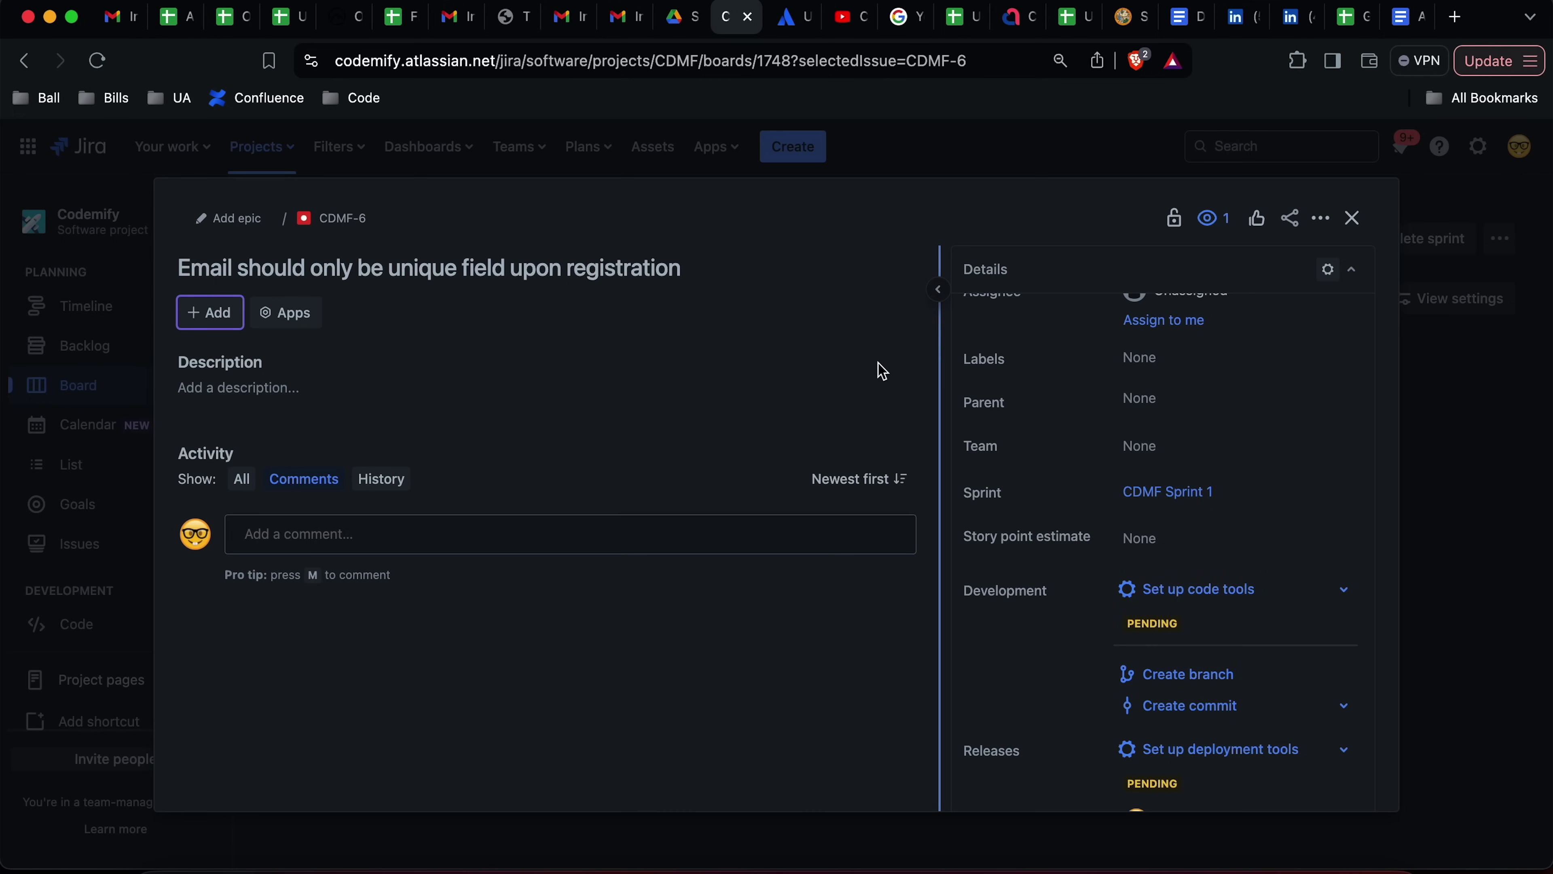
left_click(1318, 495)
left_click(1339, 492)
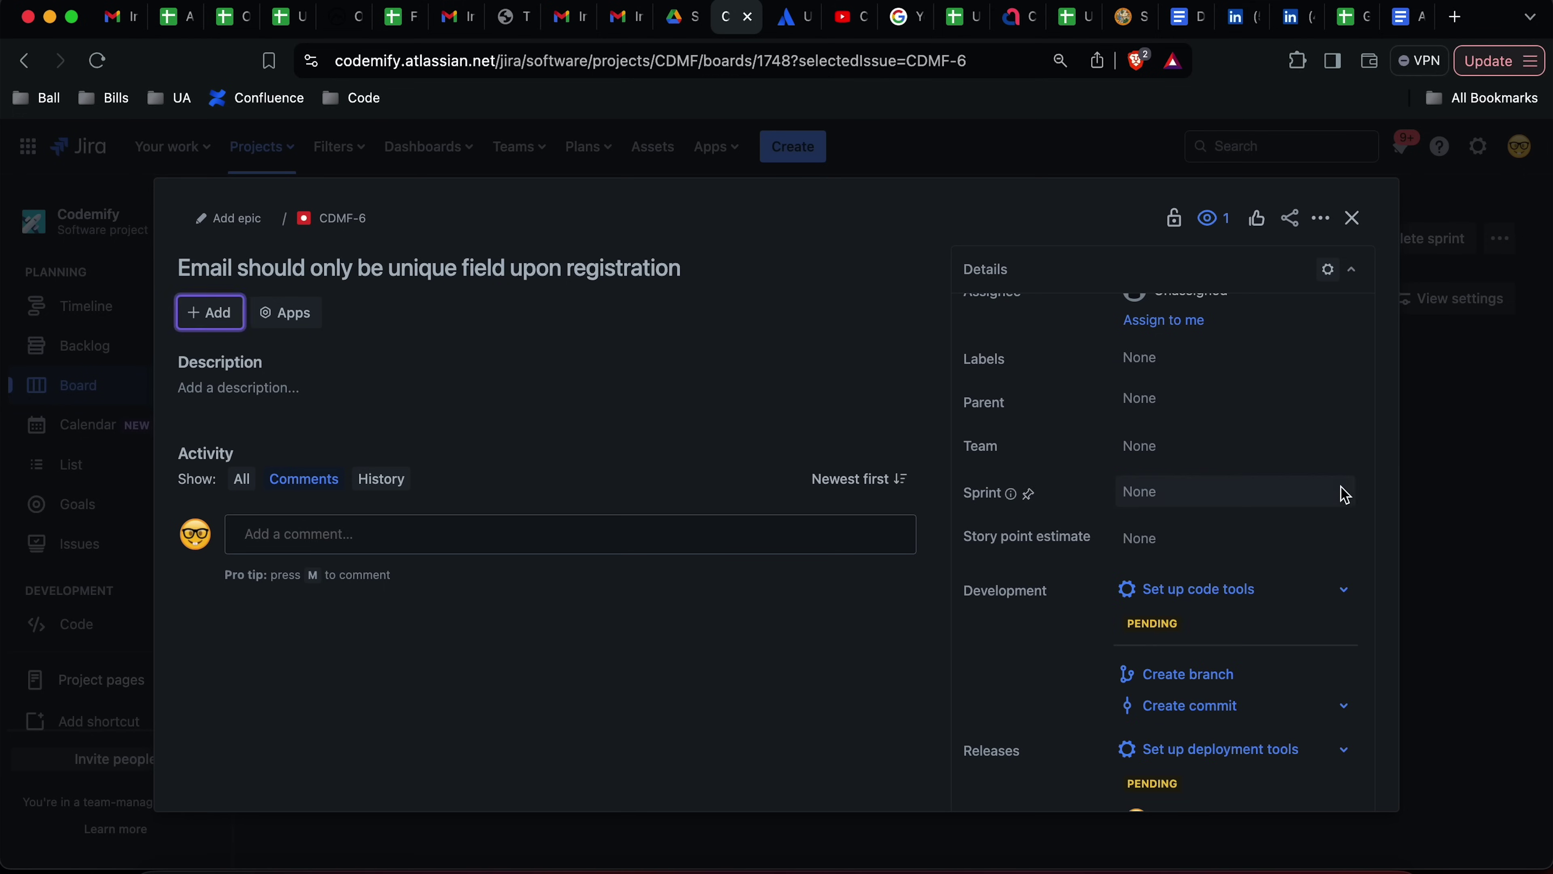
left_click(1353, 218)
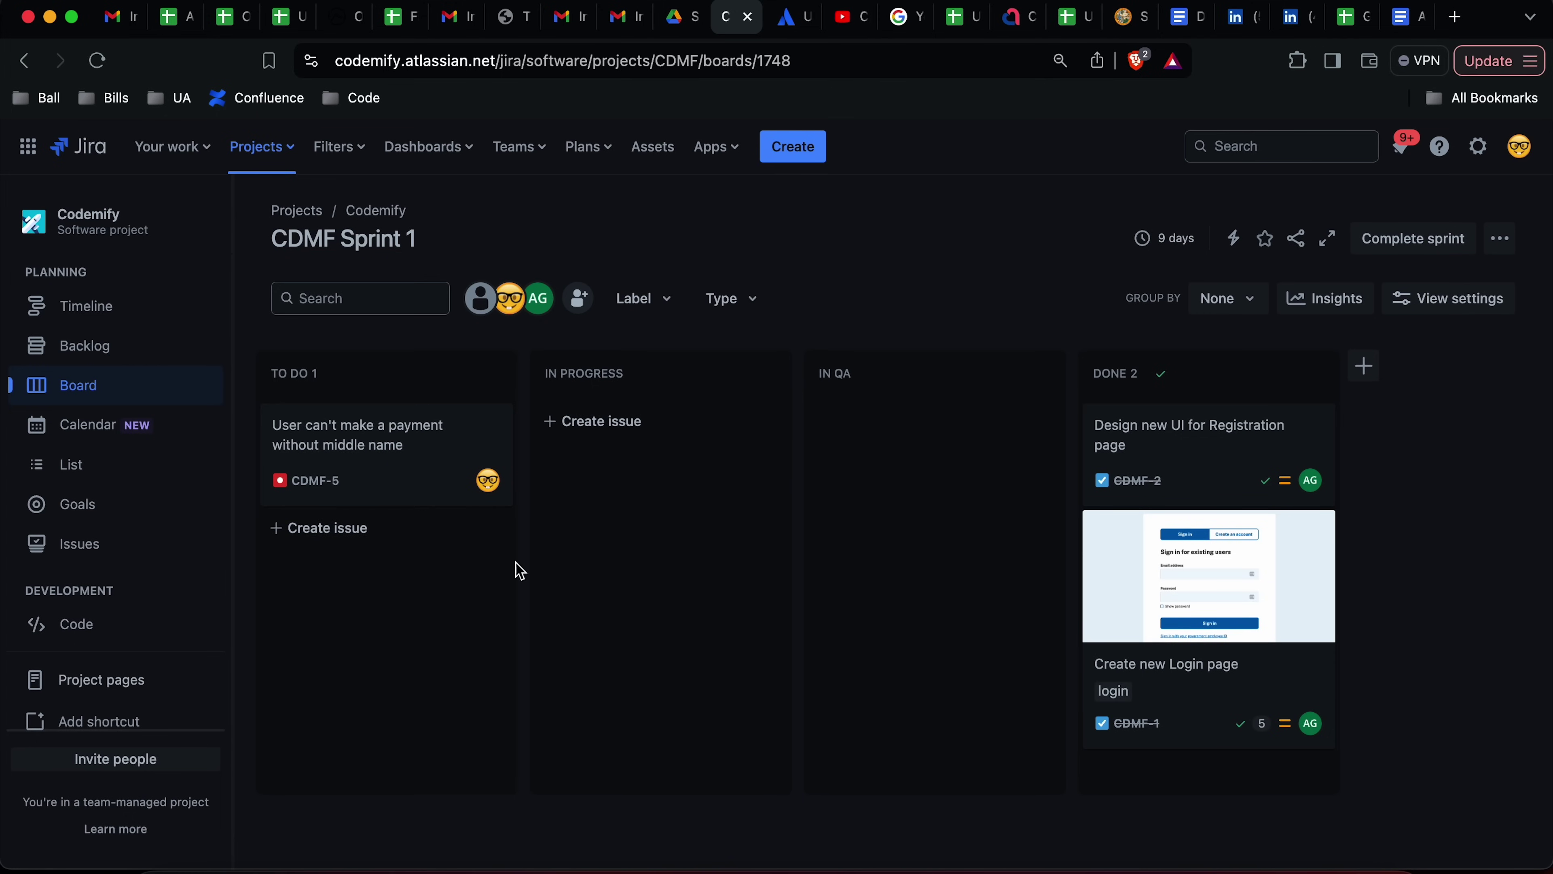
Step: Move CDMF-5 from To Do to Done, then review the backlog showing Sprint 1 all Done
left_click(98, 346)
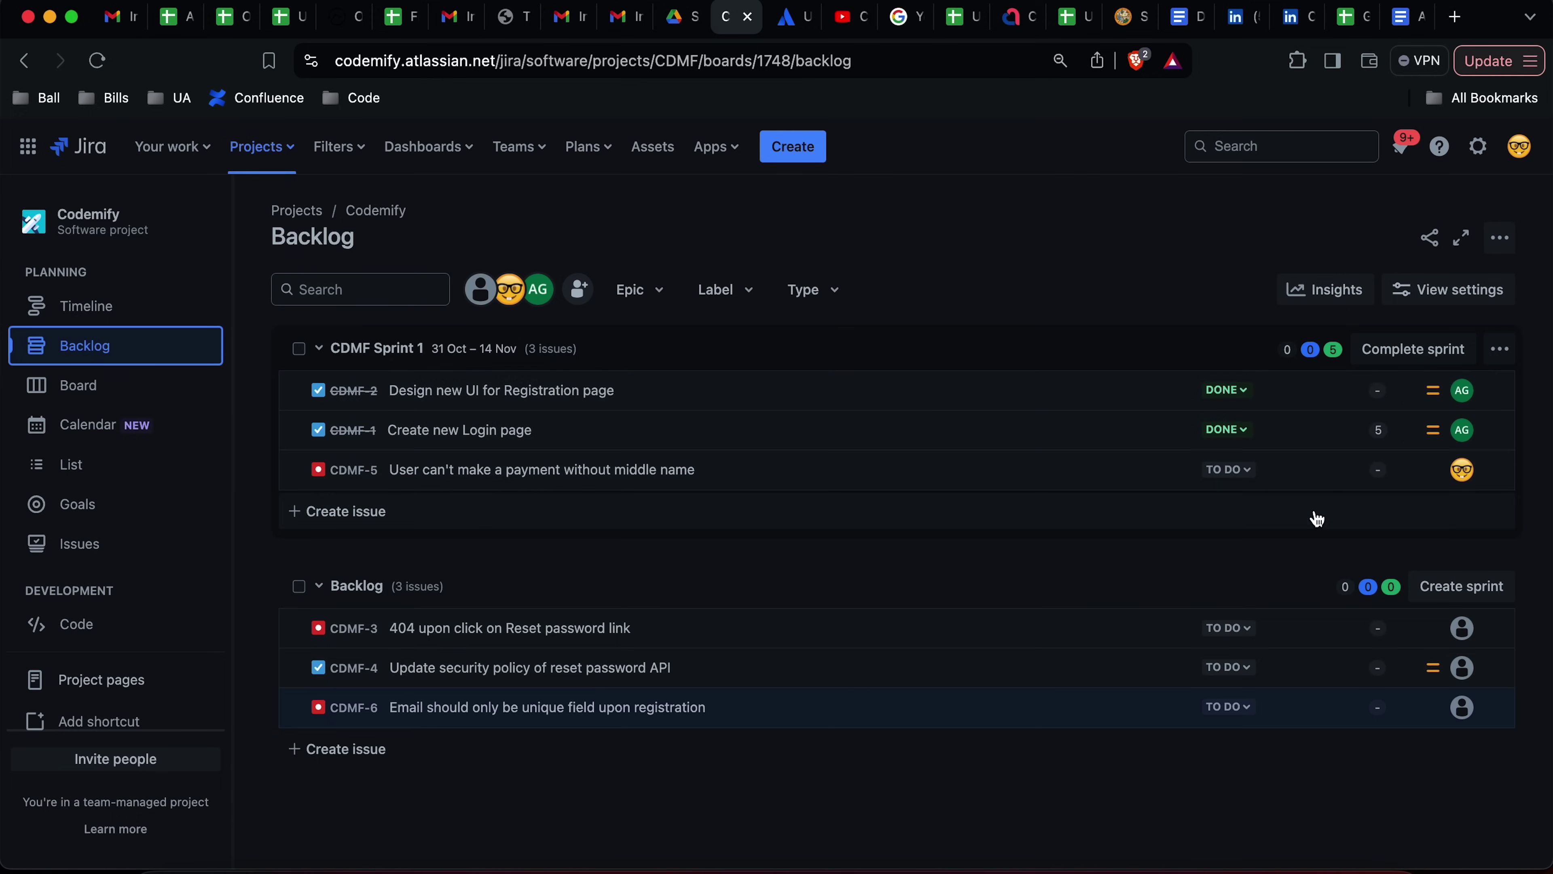
left_click(80, 384)
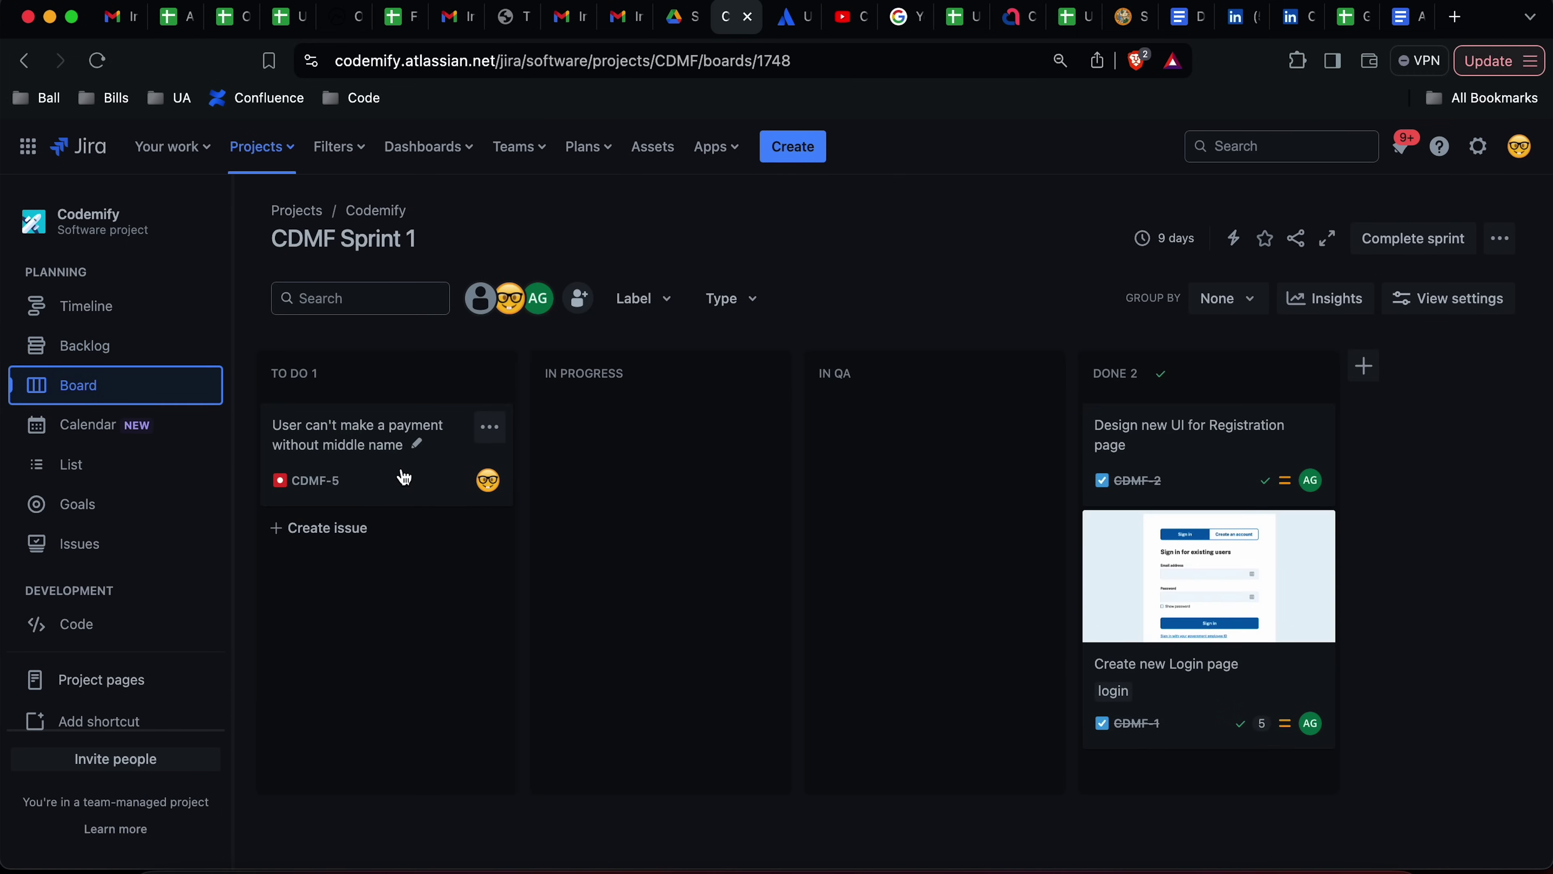
left_click_drag(405, 475, 1143, 459)
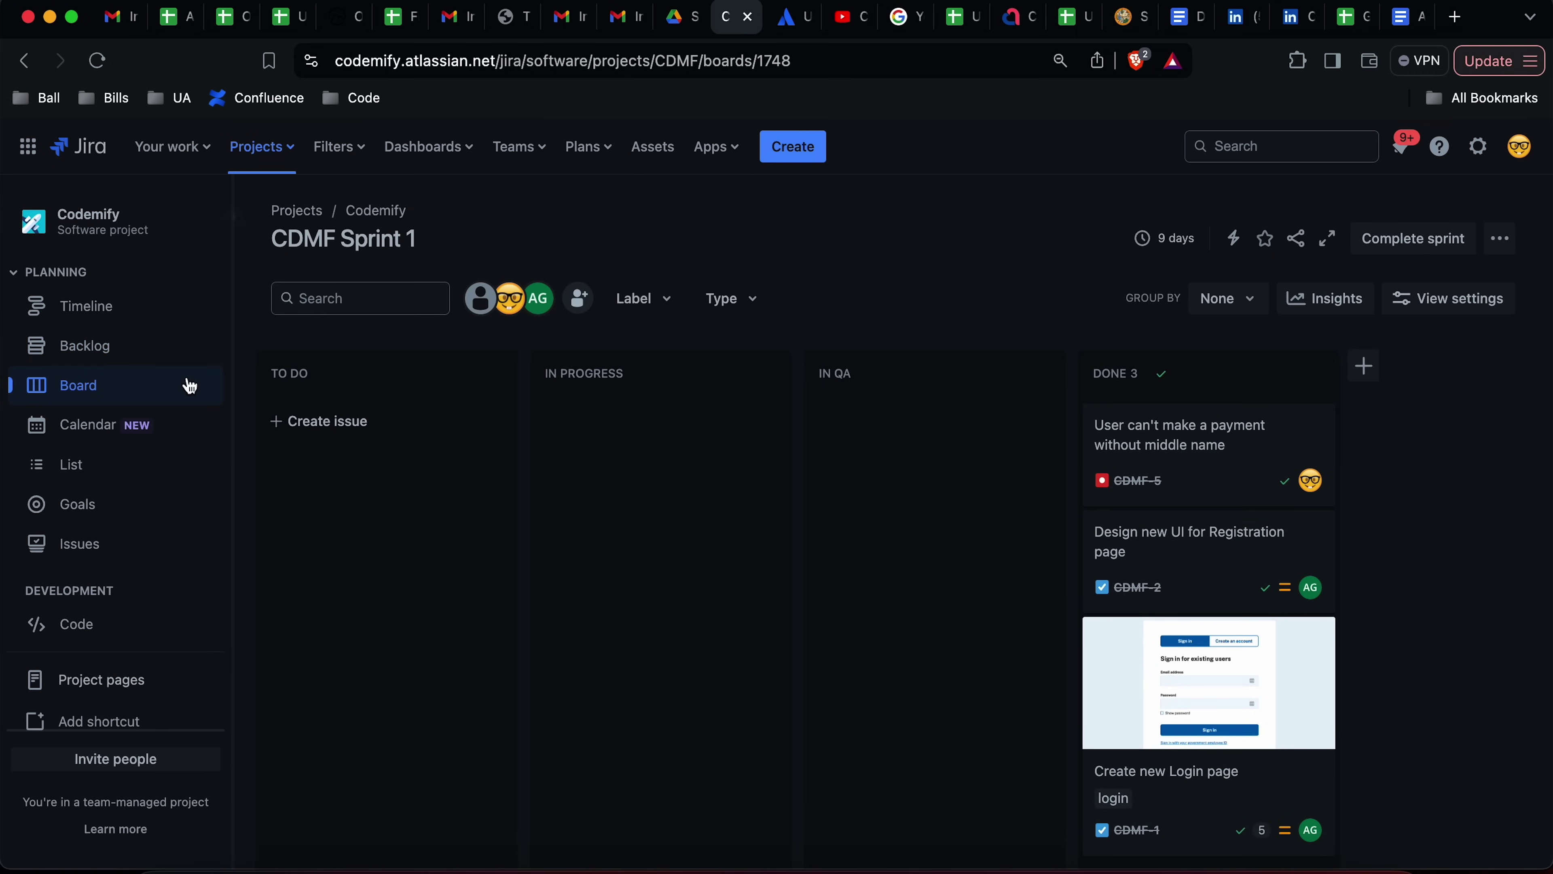
left_click(98, 348)
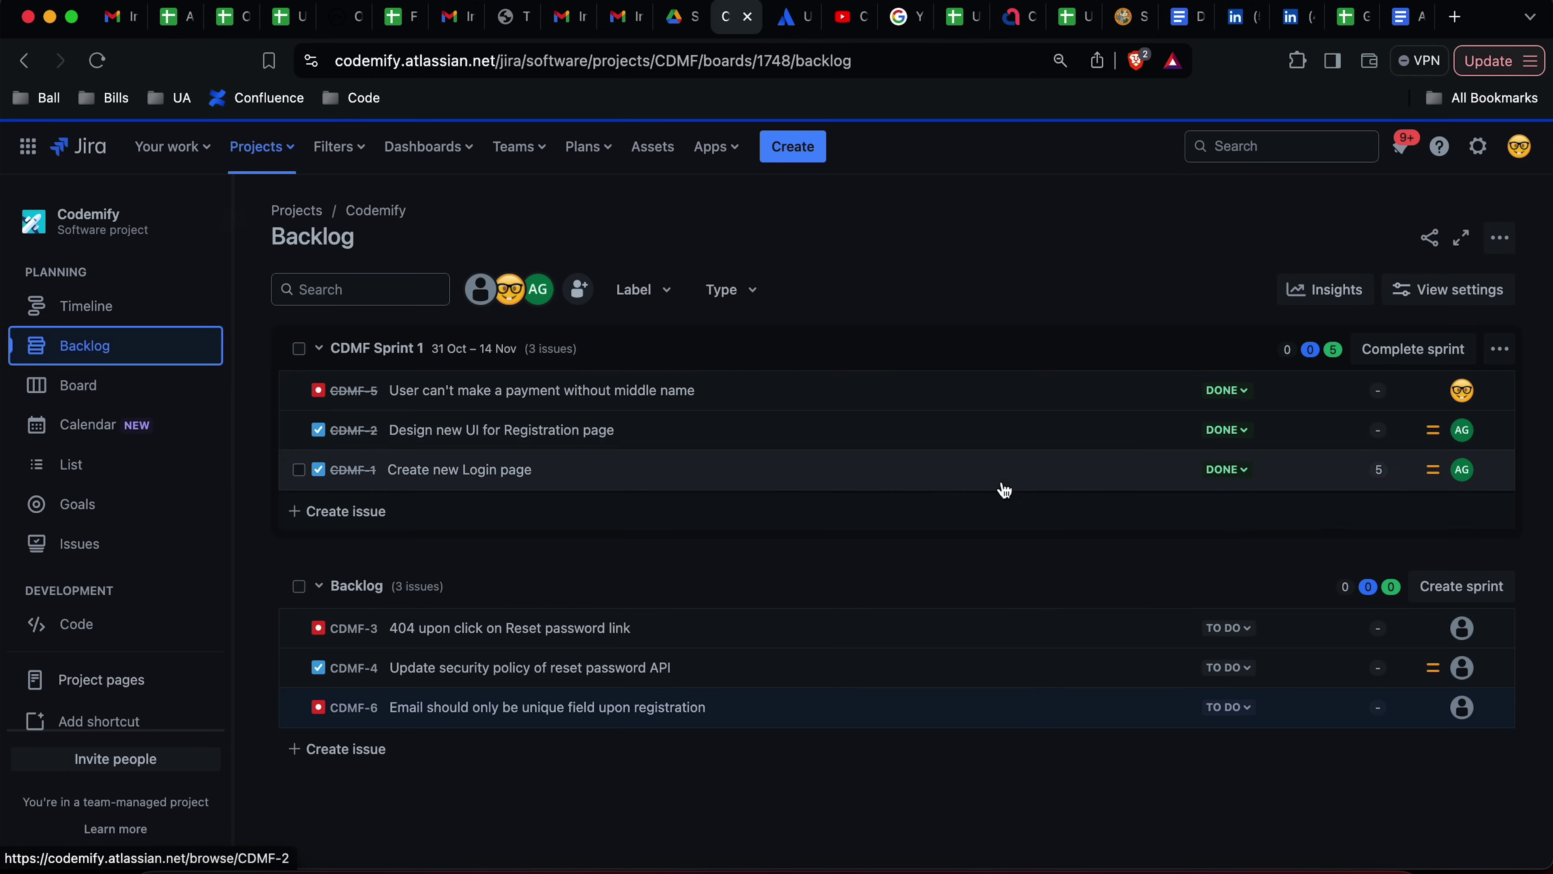
Step: Complete CDMF Sprint 1, confirming in the dialog, and view the now-empty board
left_click(1407, 351)
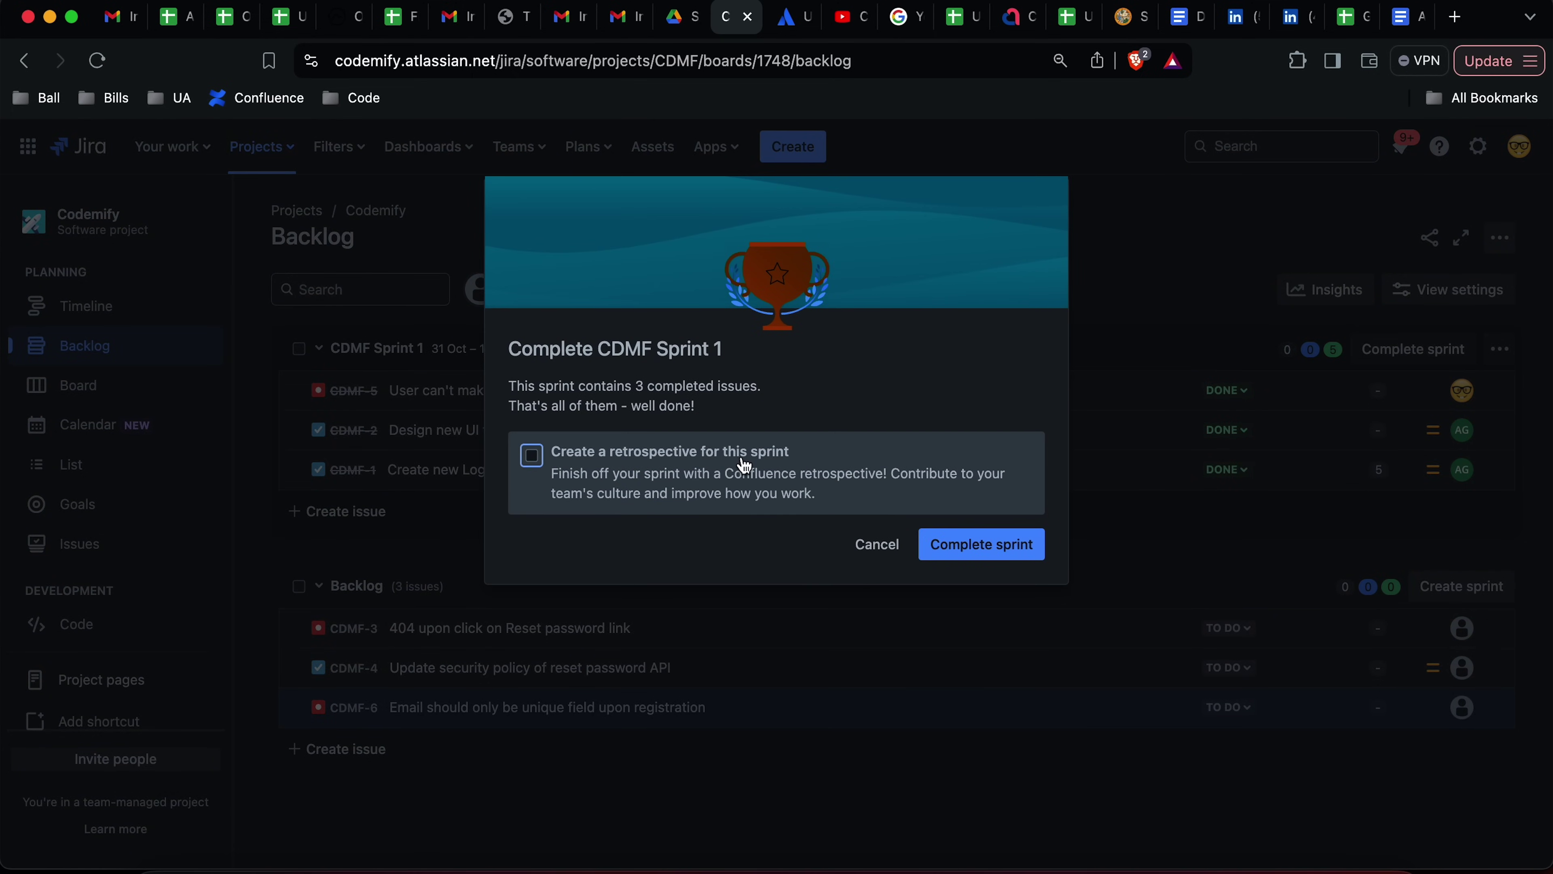
left_click(986, 548)
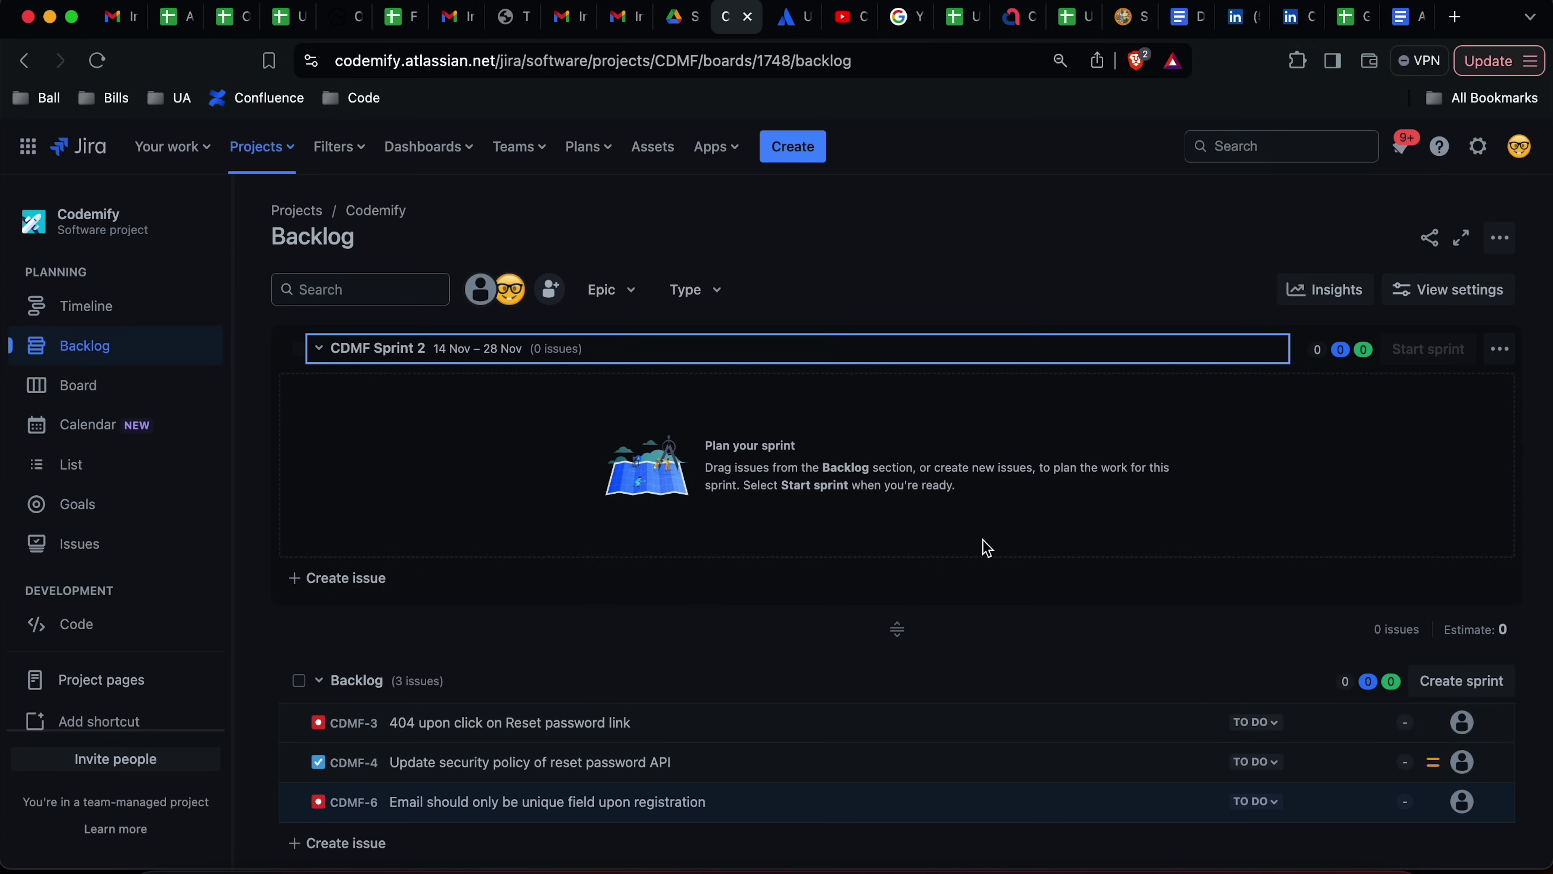
left_click(92, 386)
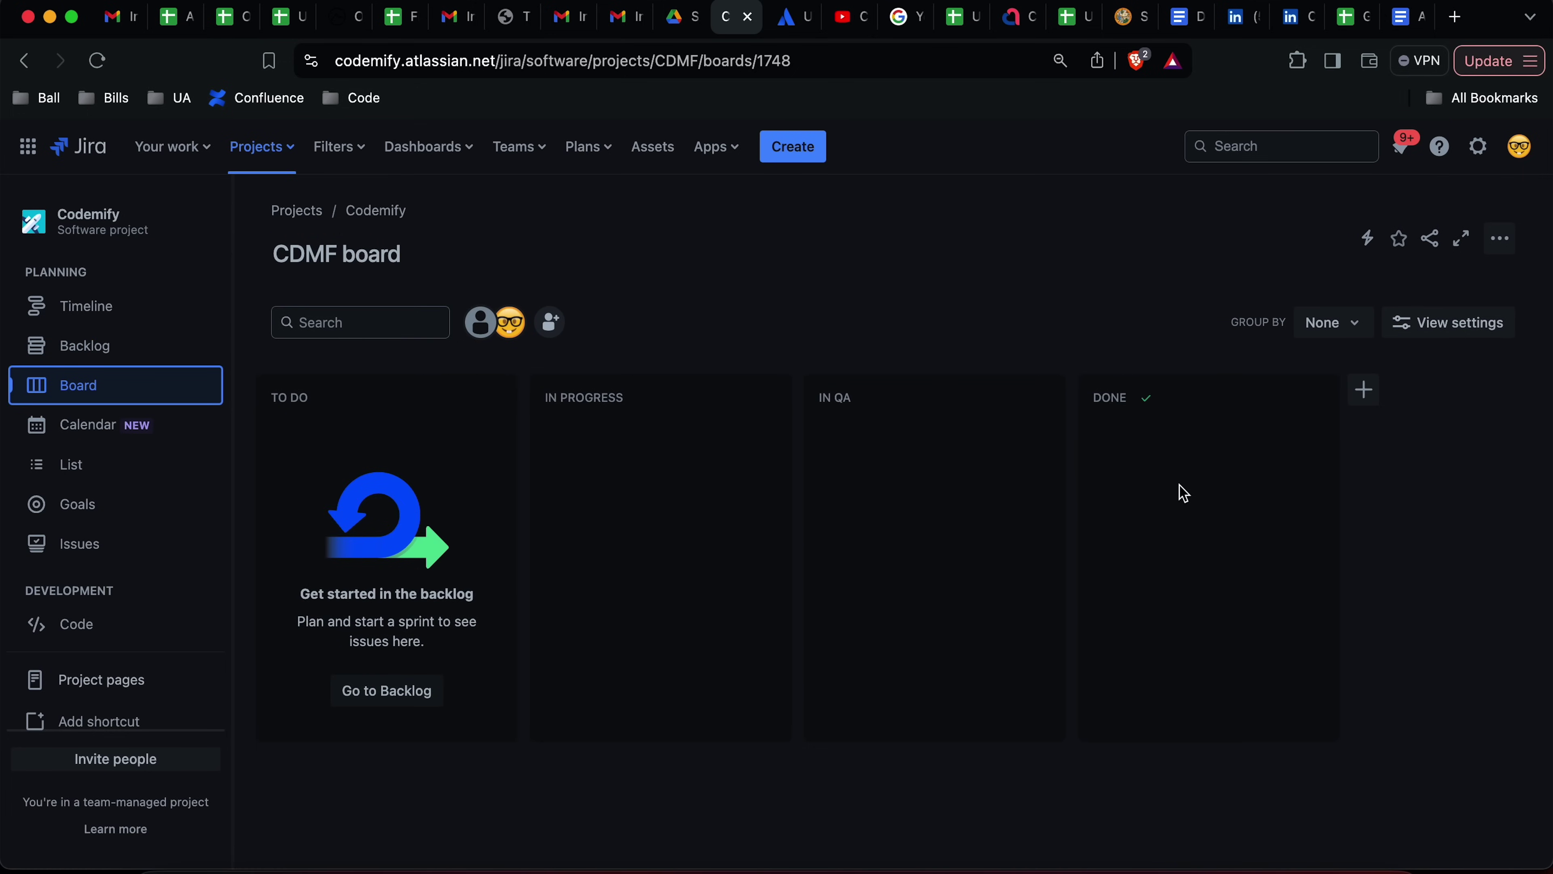
left_click(77, 347)
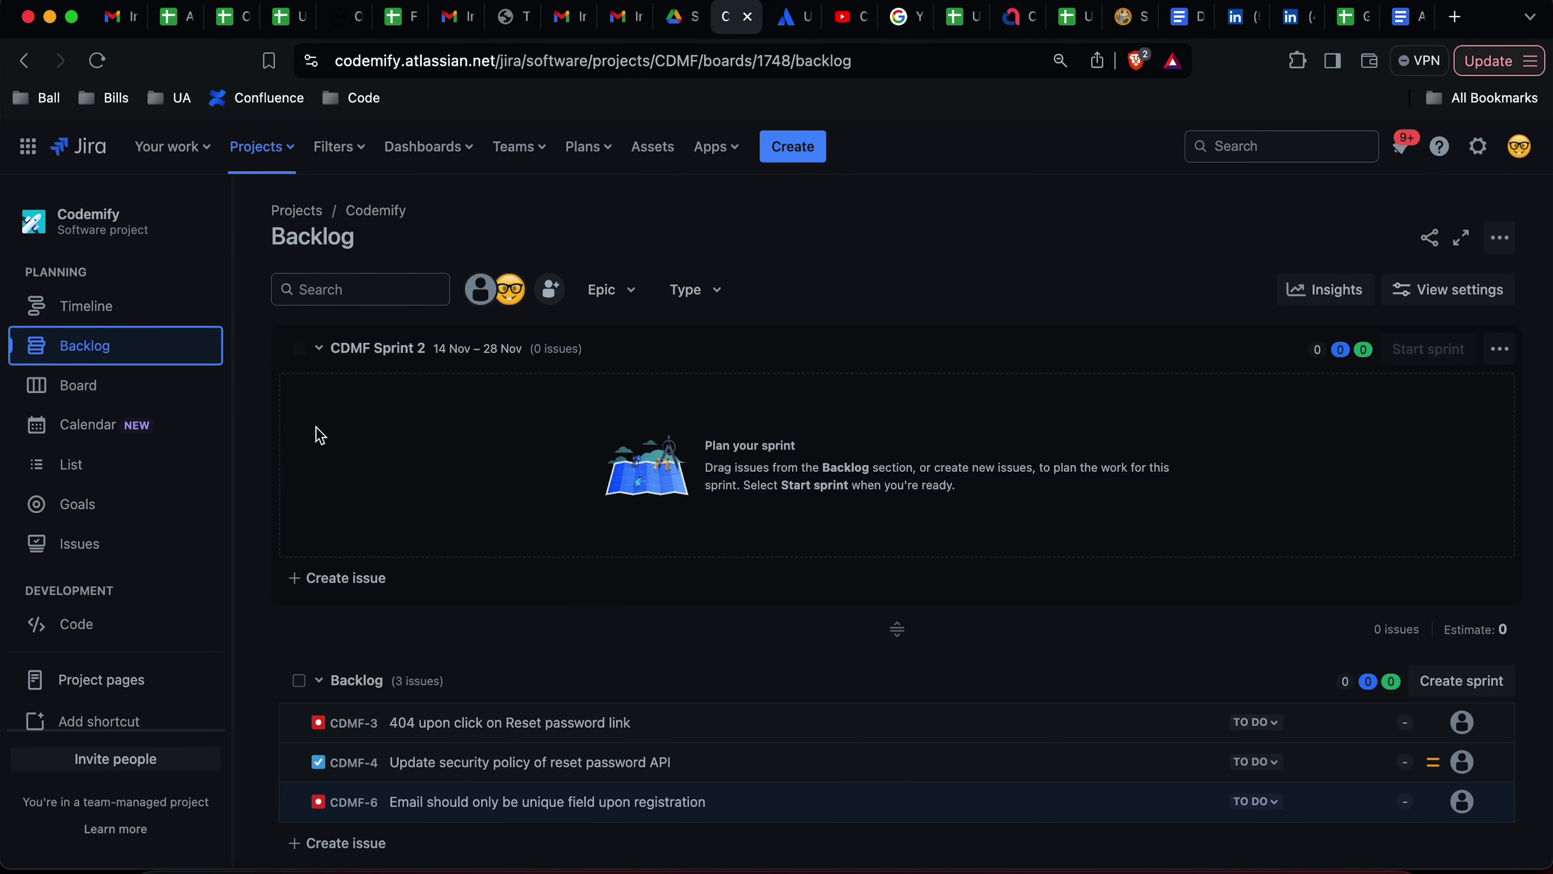
scroll(905, 587, "down", 1)
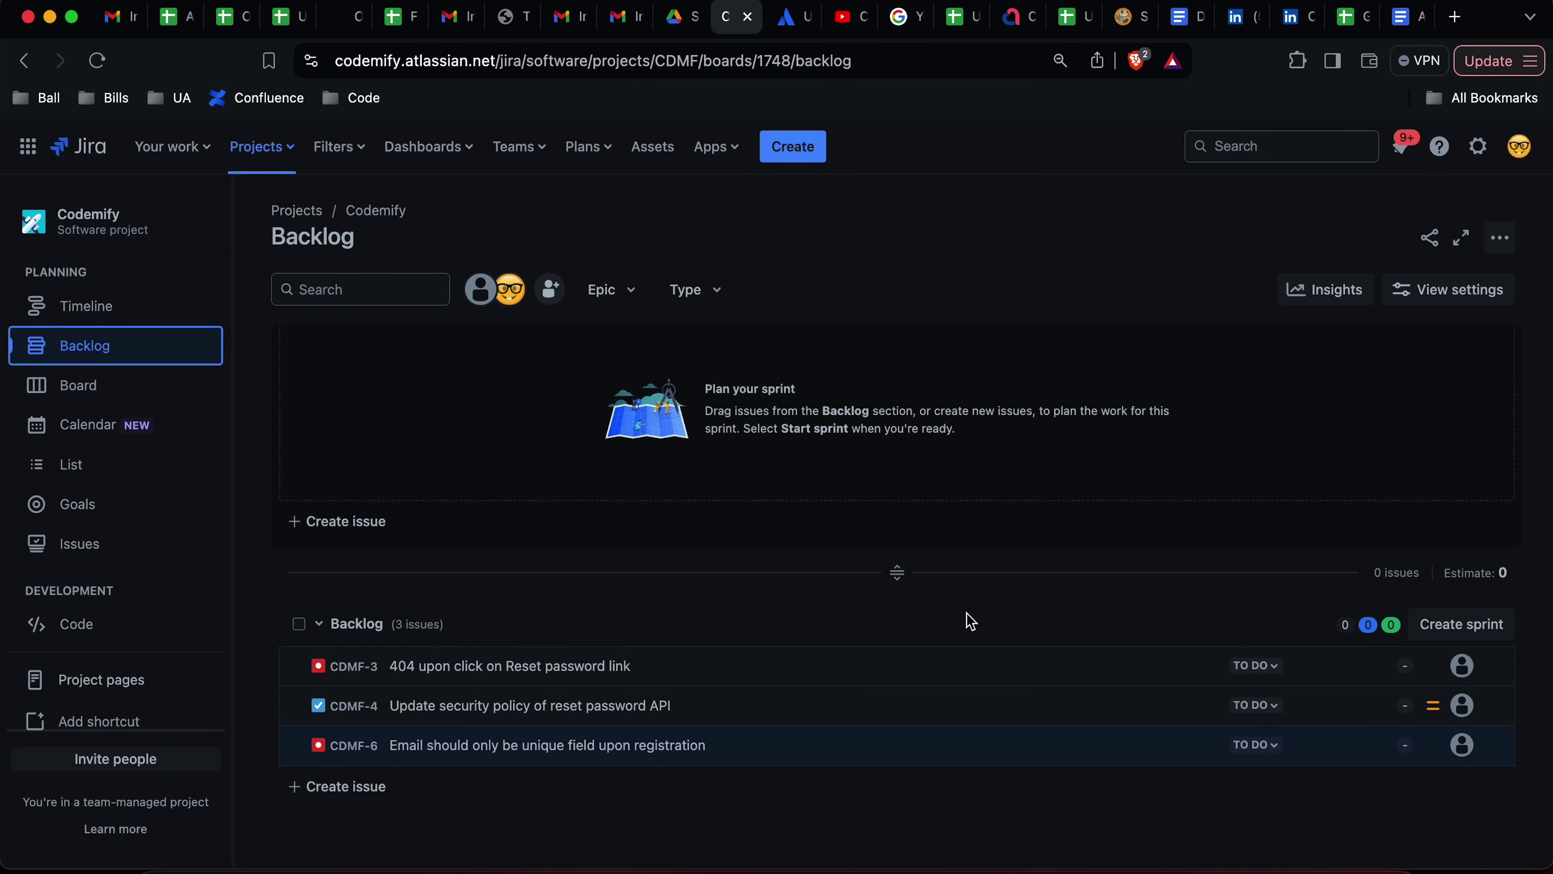
left_click(1465, 630)
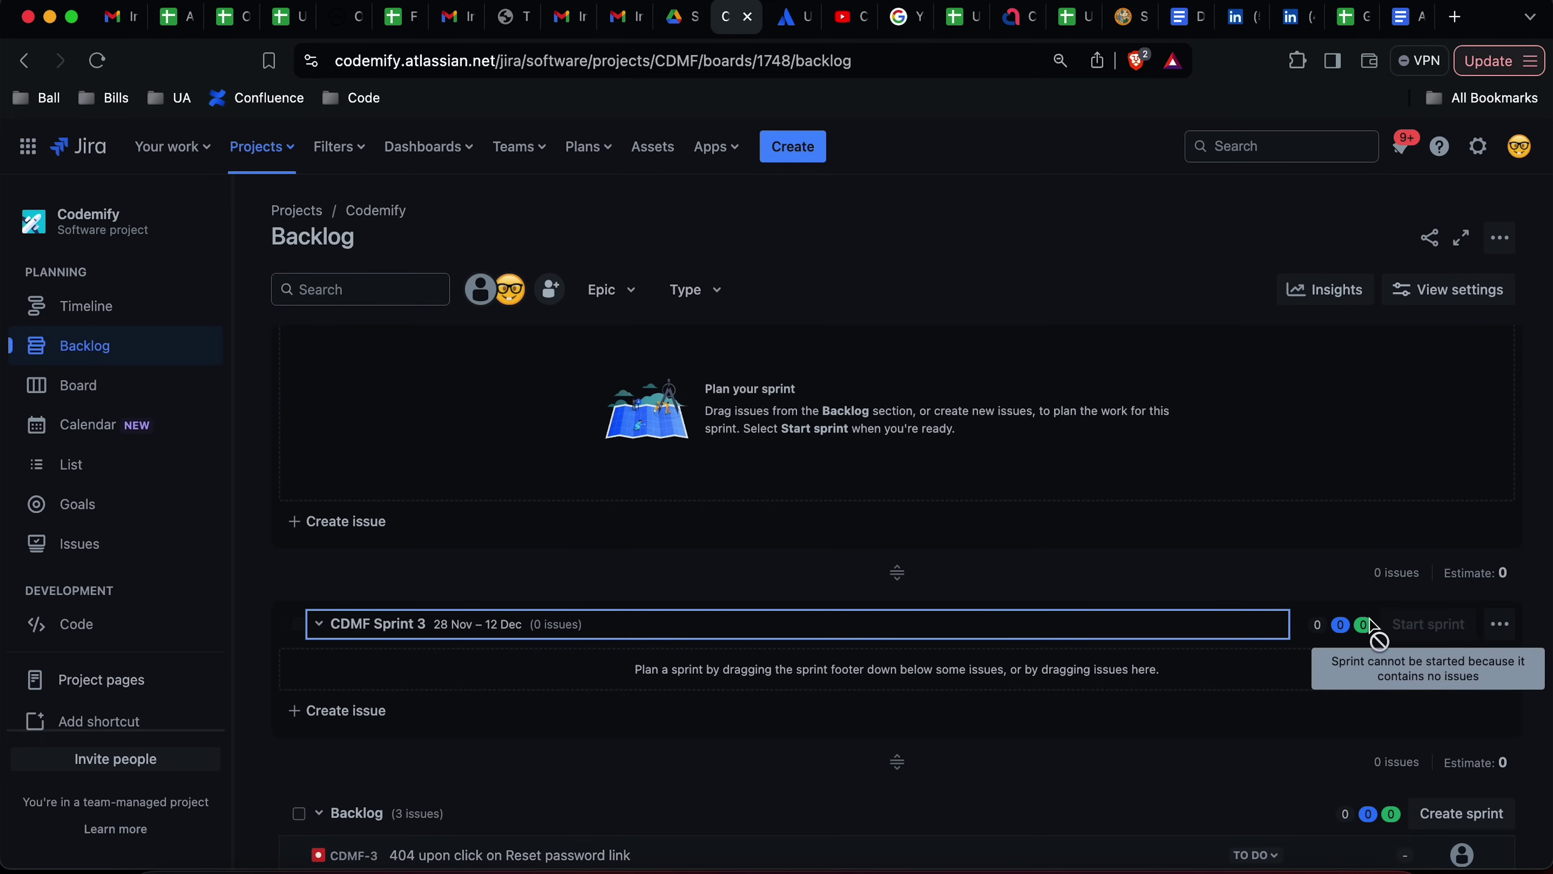
scroll(1026, 659, "down", 3)
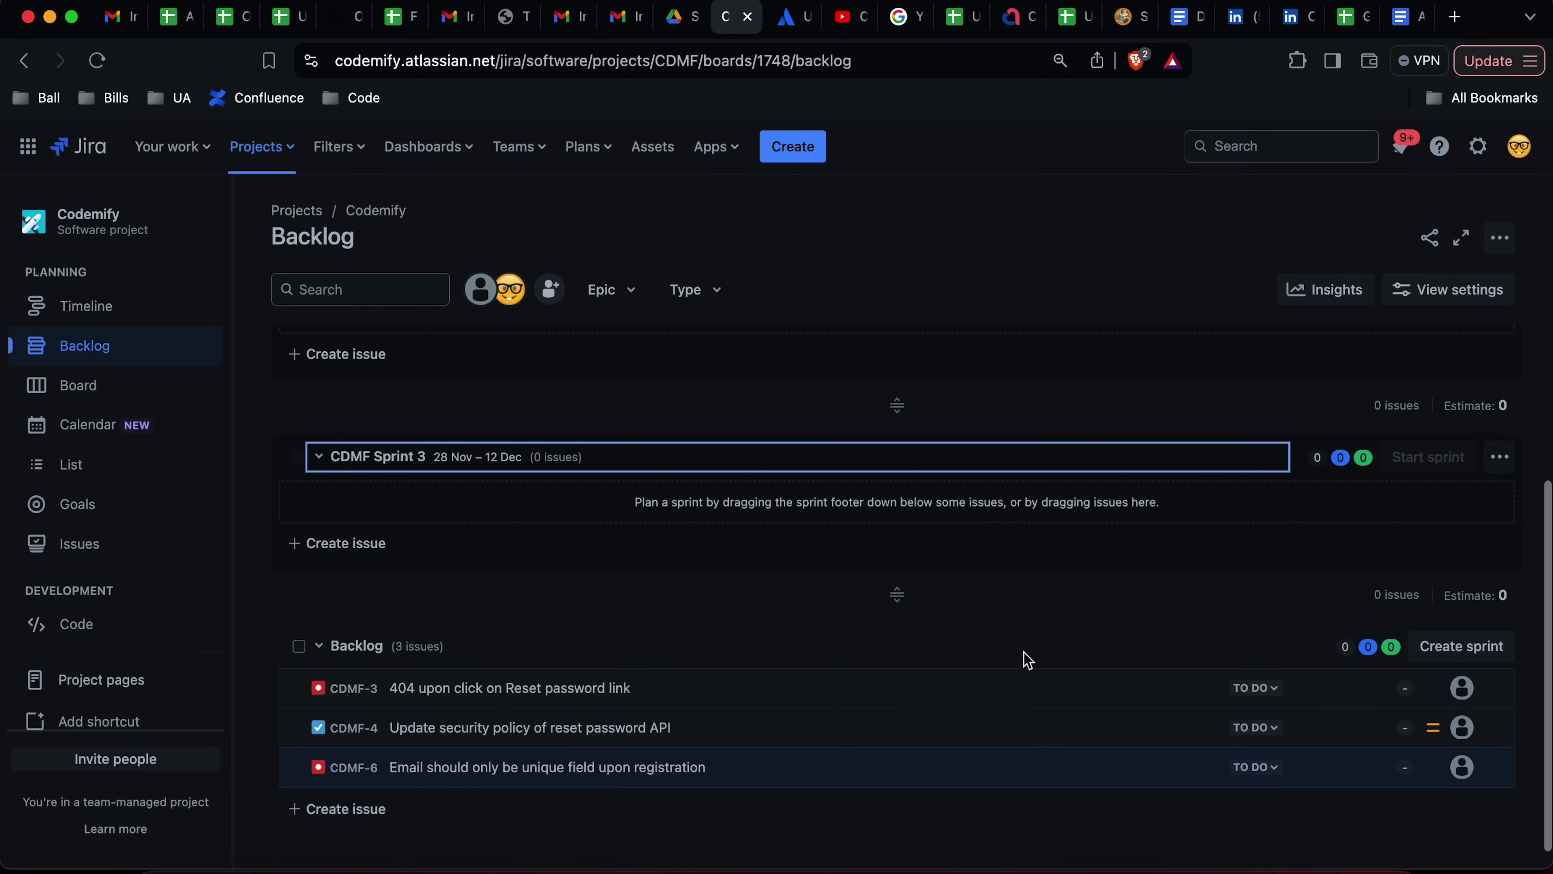
scroll(1154, 522, "up", 2)
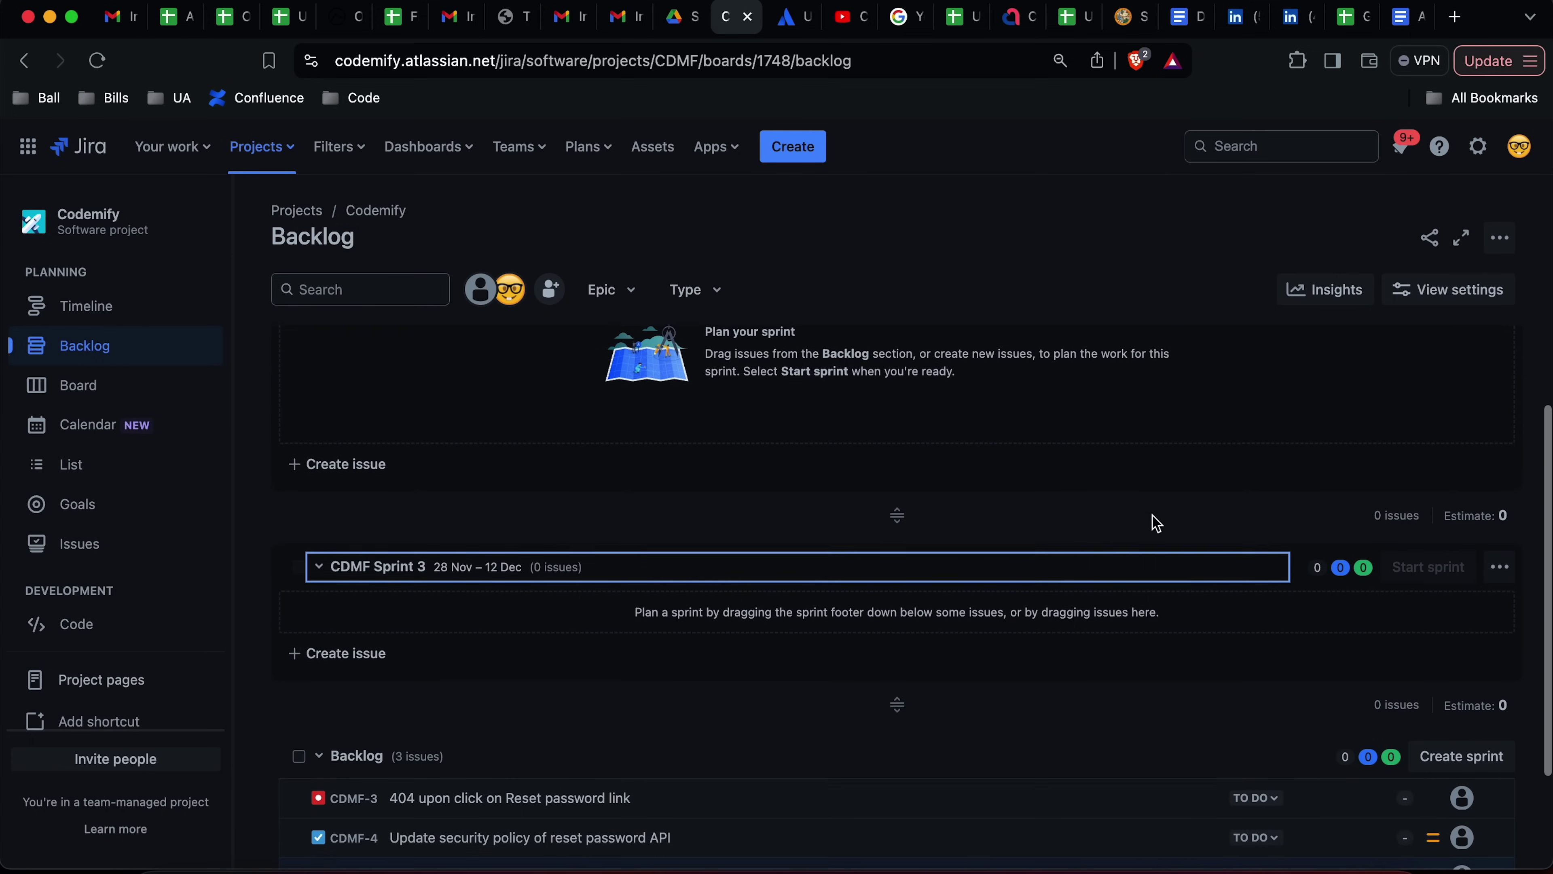
scroll(1071, 597, "up", 1)
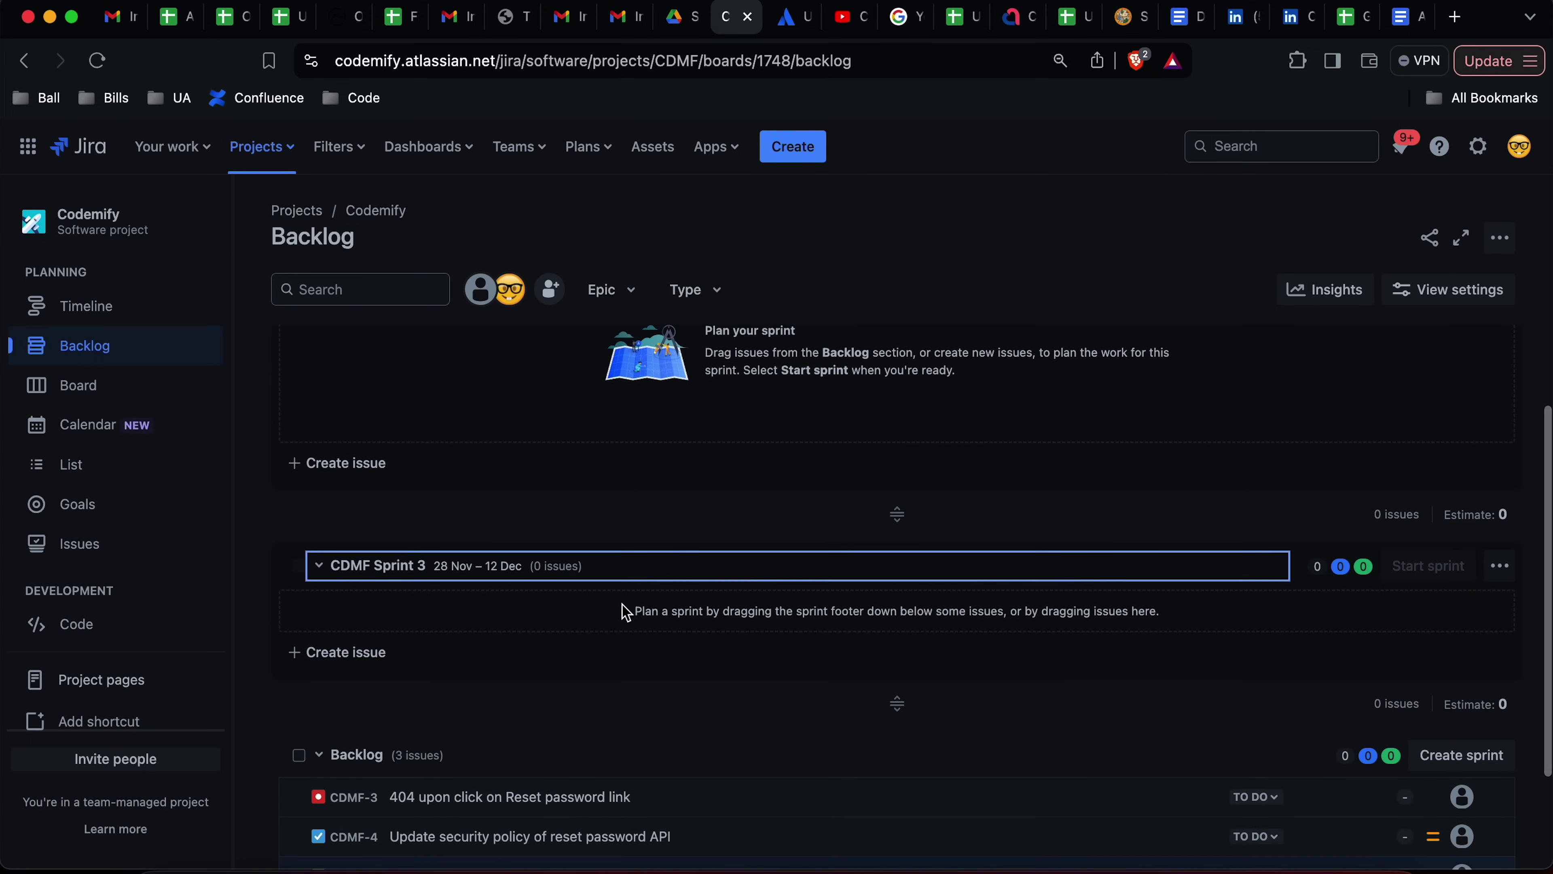
scroll(589, 598, "up", 2)
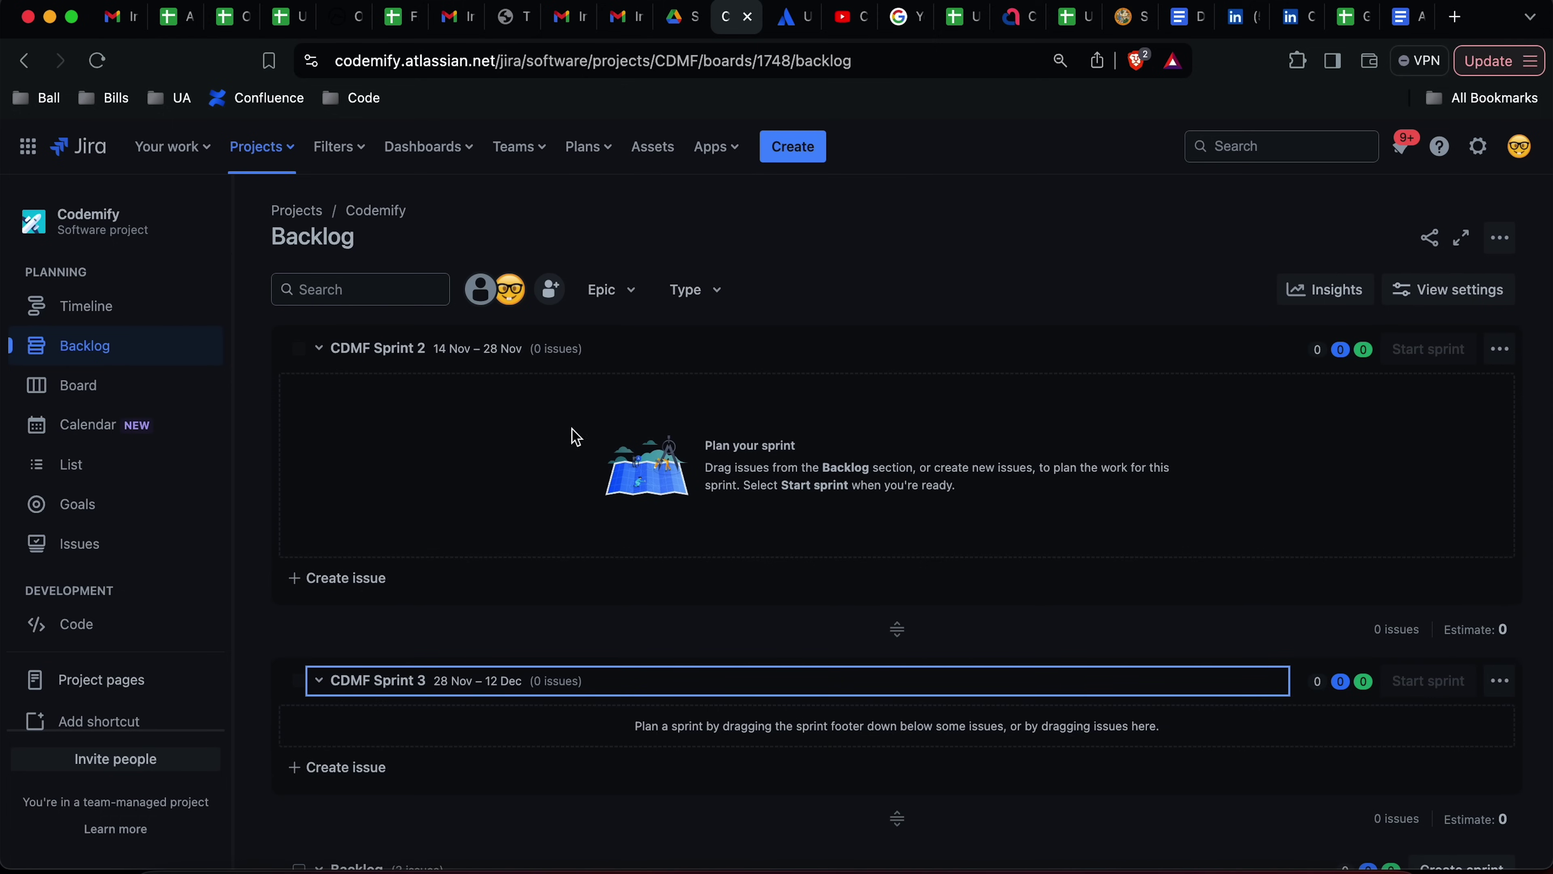
scroll(800, 420, "down", 1)
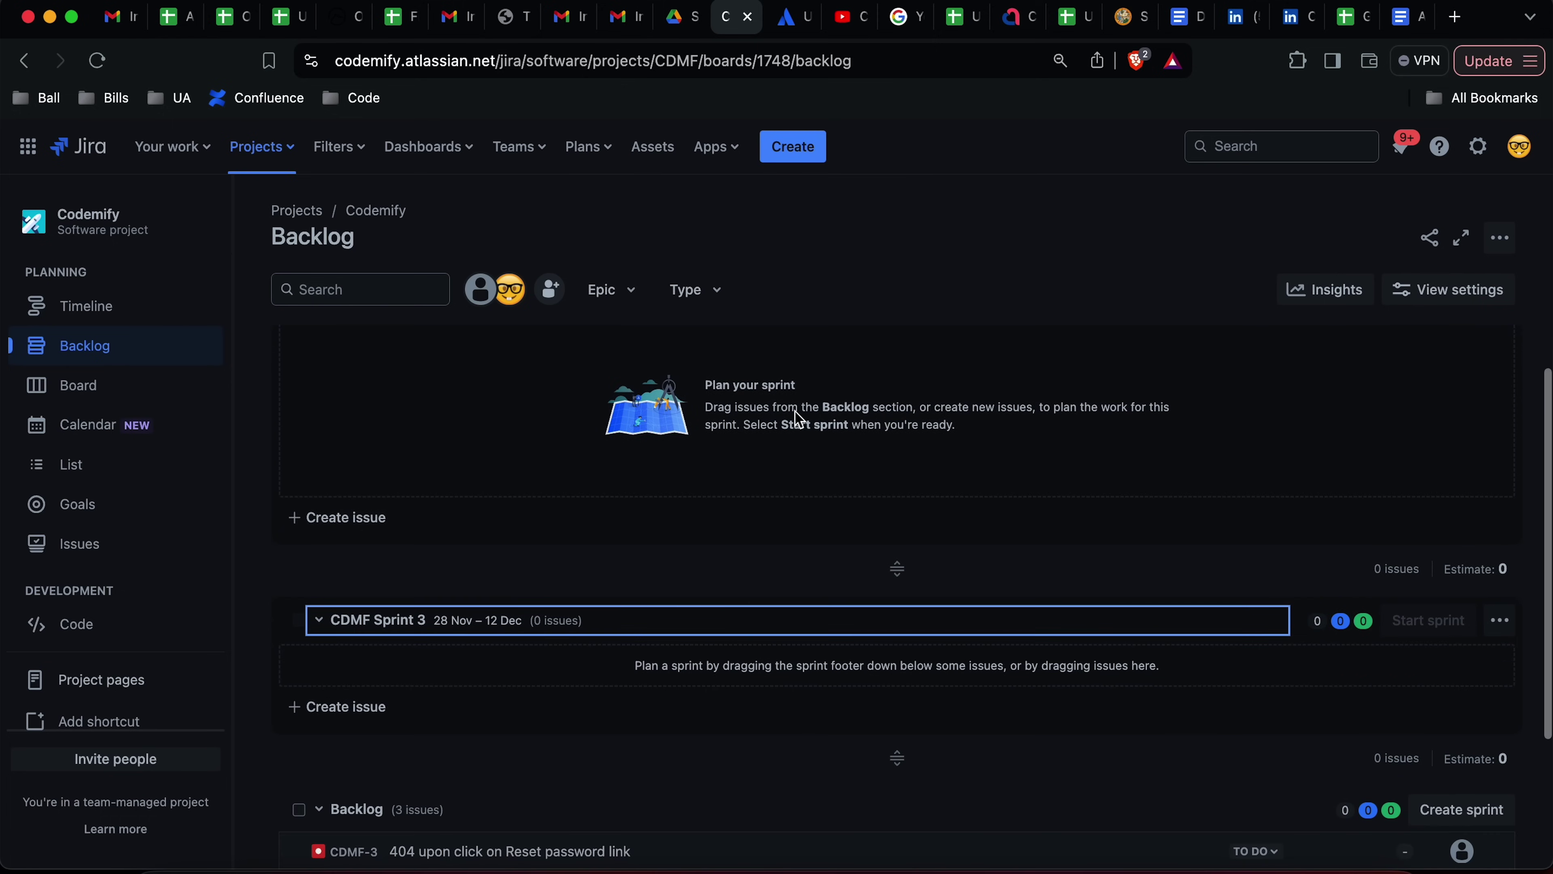
left_click(1499, 621)
left_click(1425, 783)
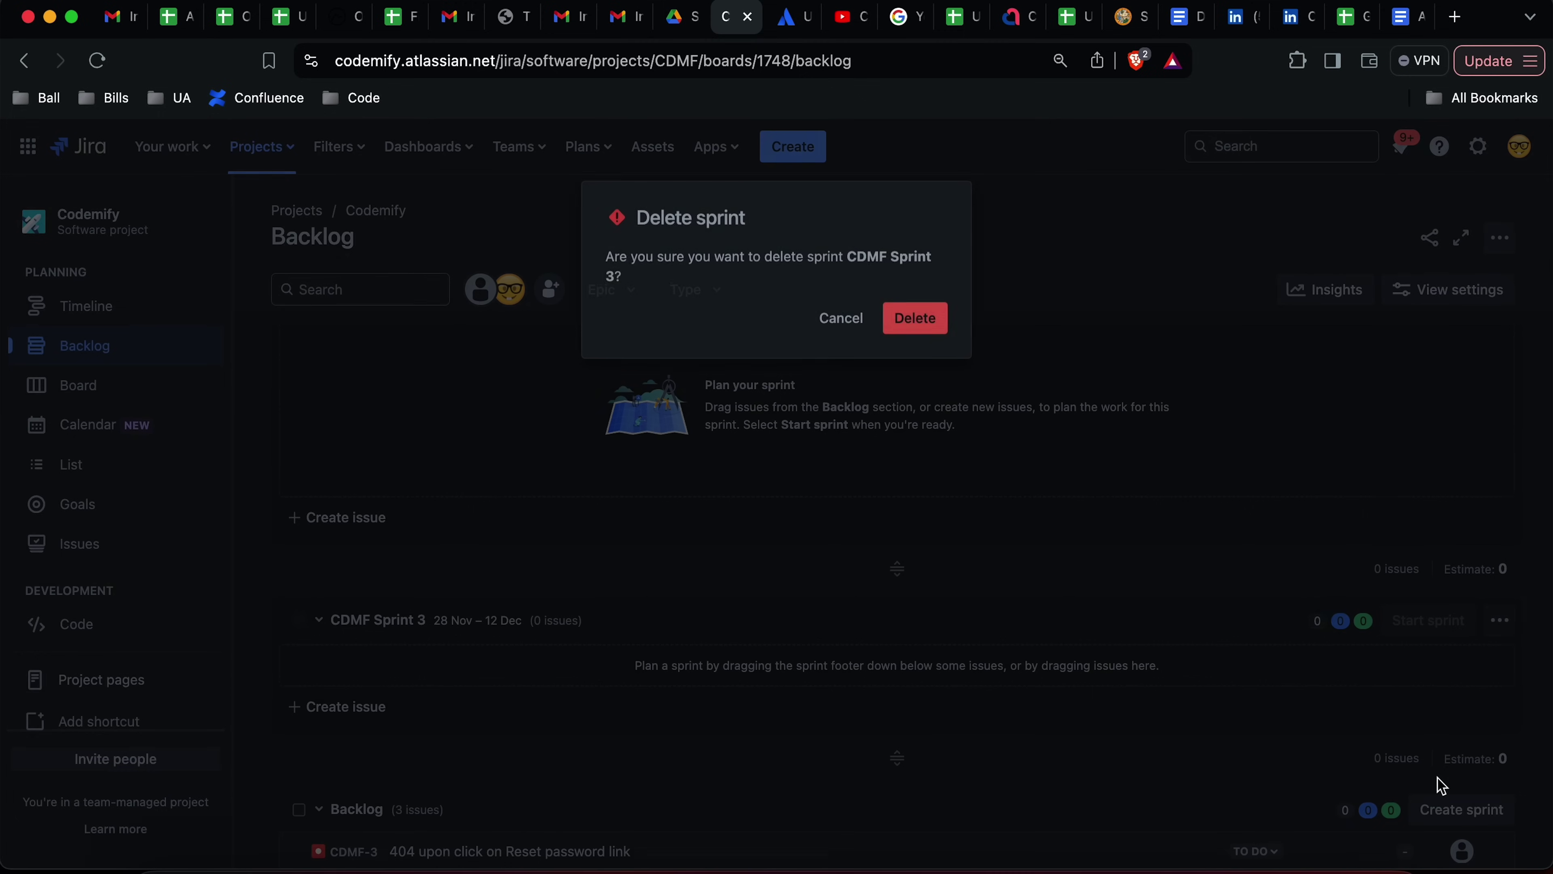
left_click(915, 322)
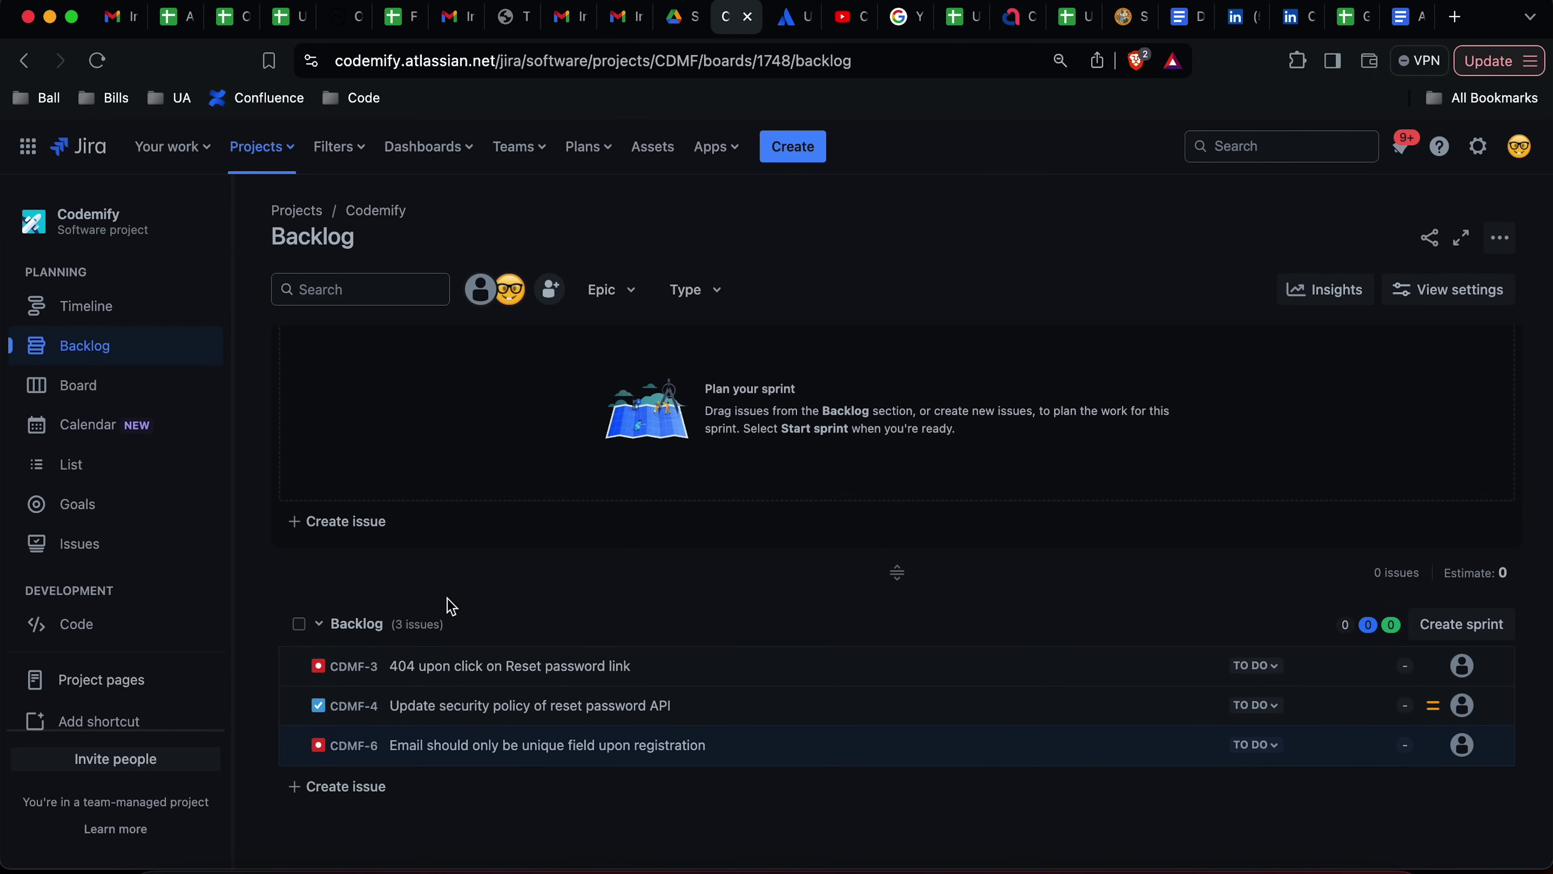
scroll(444, 606, "up", 1)
Step: Move CDMF-3, CDMF-4 and CDMF-6 into CDMF Sprint 2 and give it a 2-week duration
left_click(299, 642)
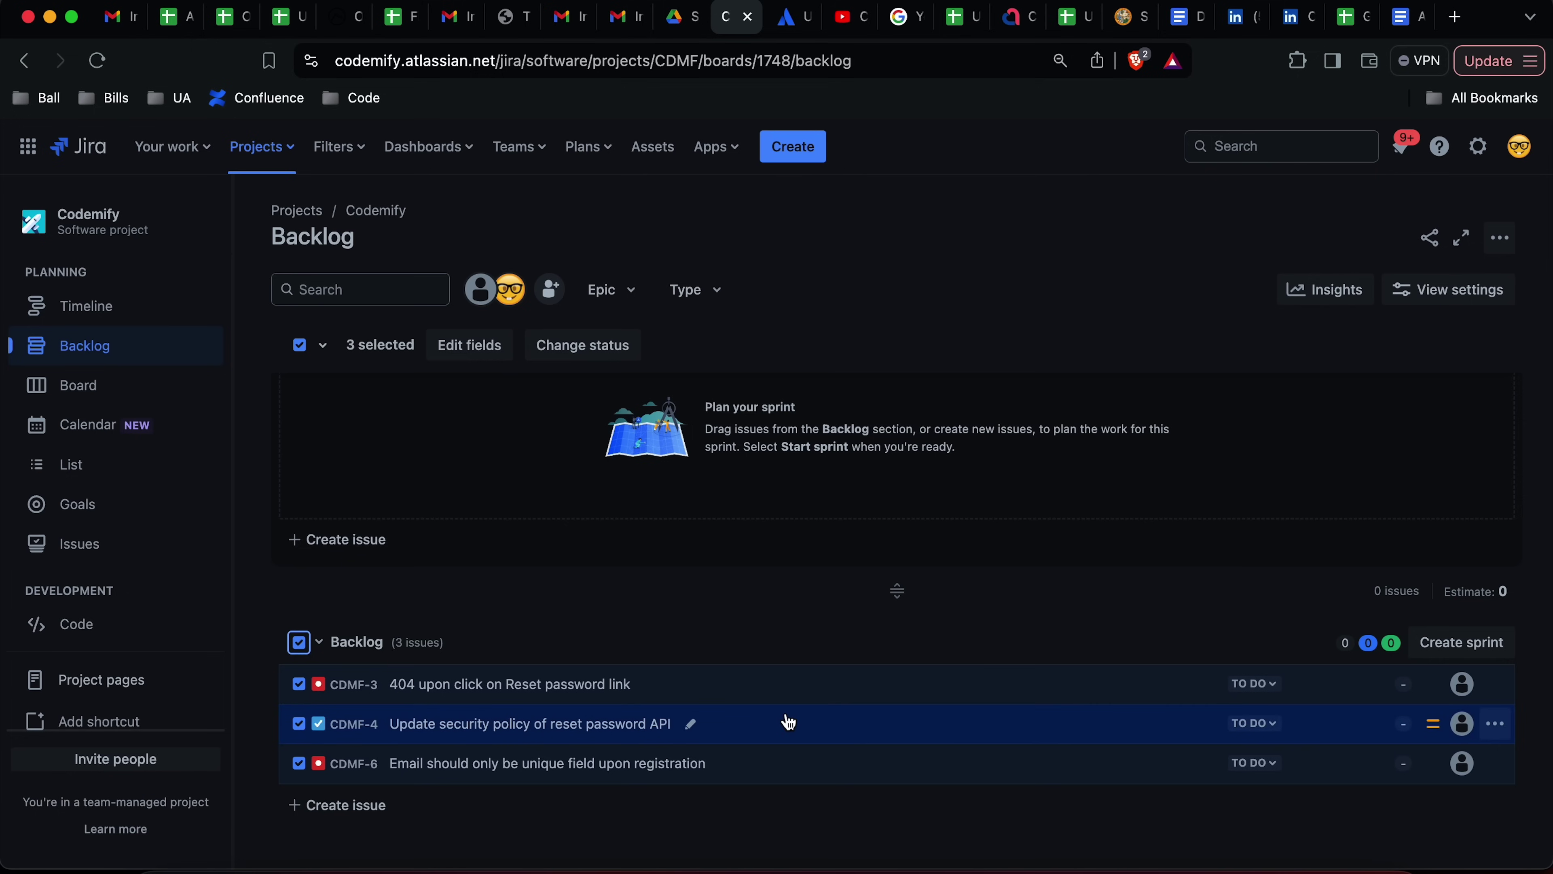
left_click_drag(783, 725, 778, 473)
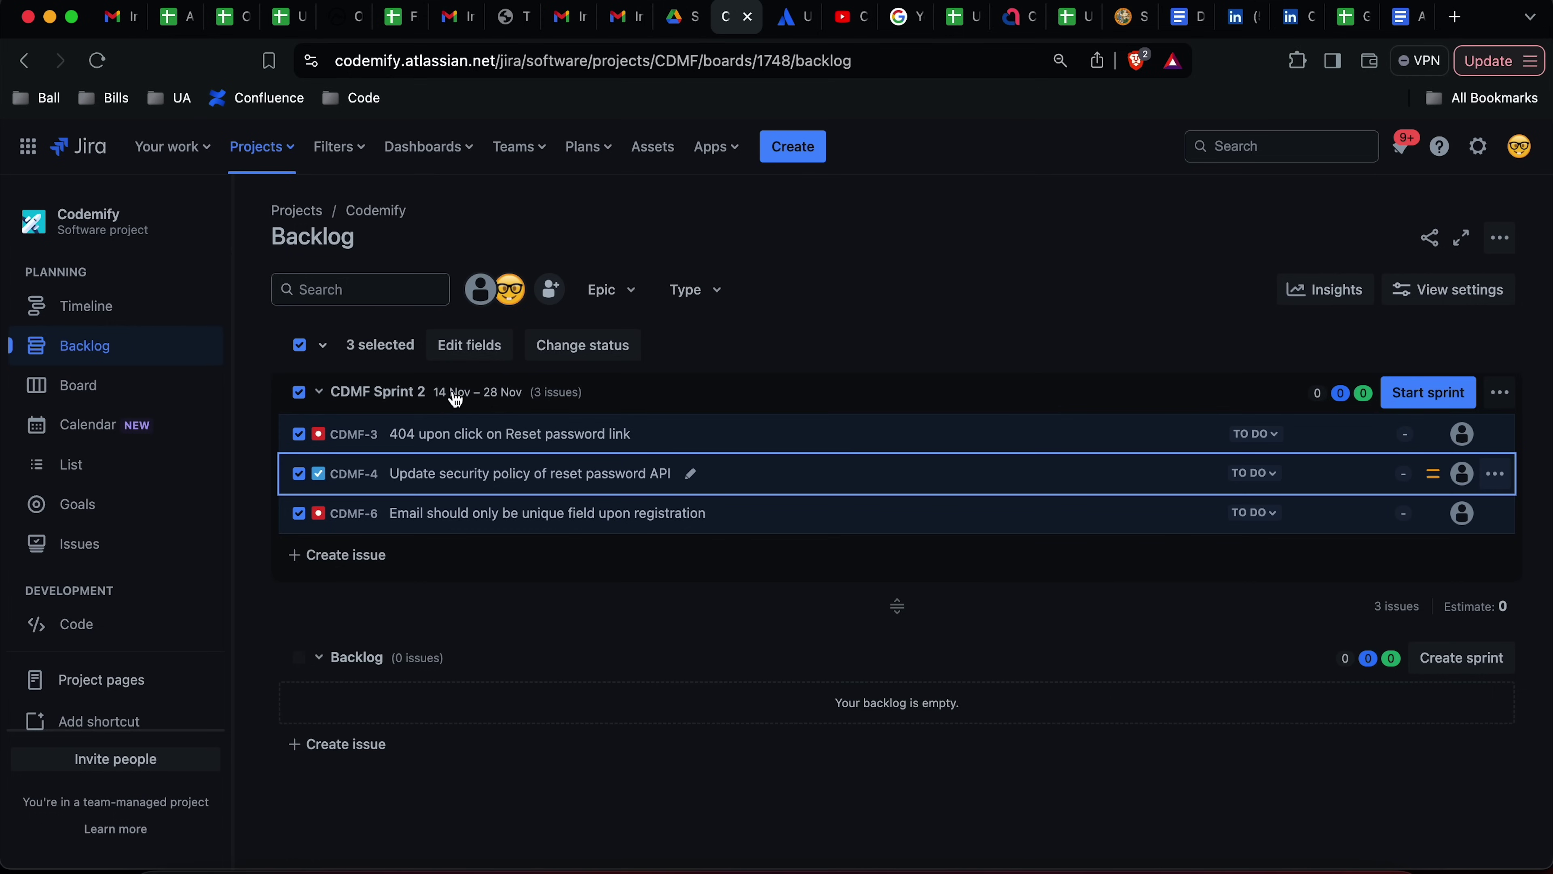
left_click(1436, 400)
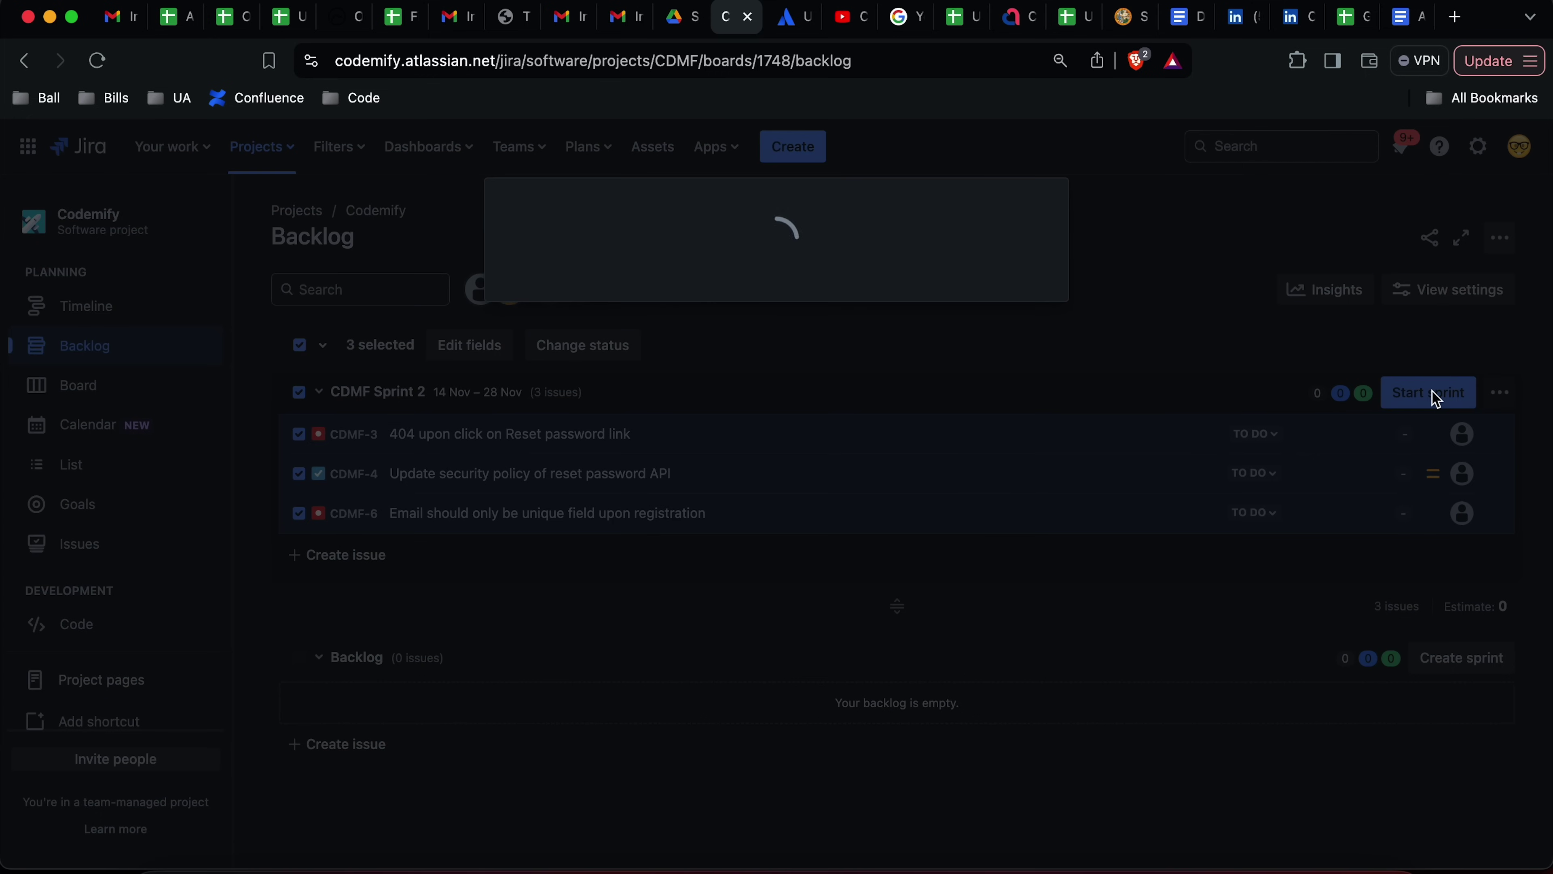
left_click(629, 422)
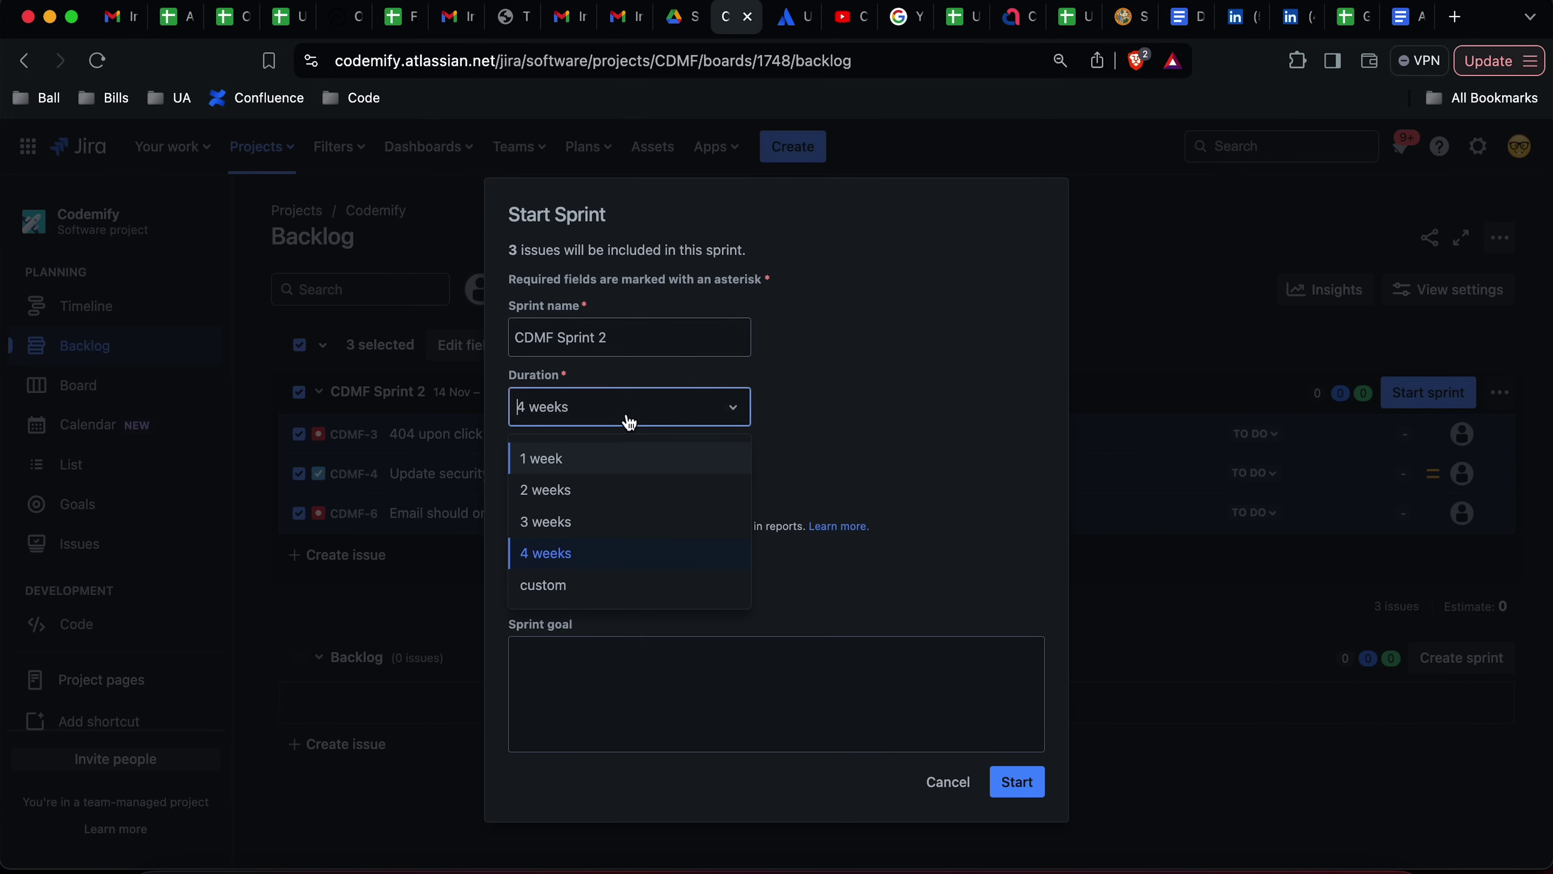
left_click(572, 490)
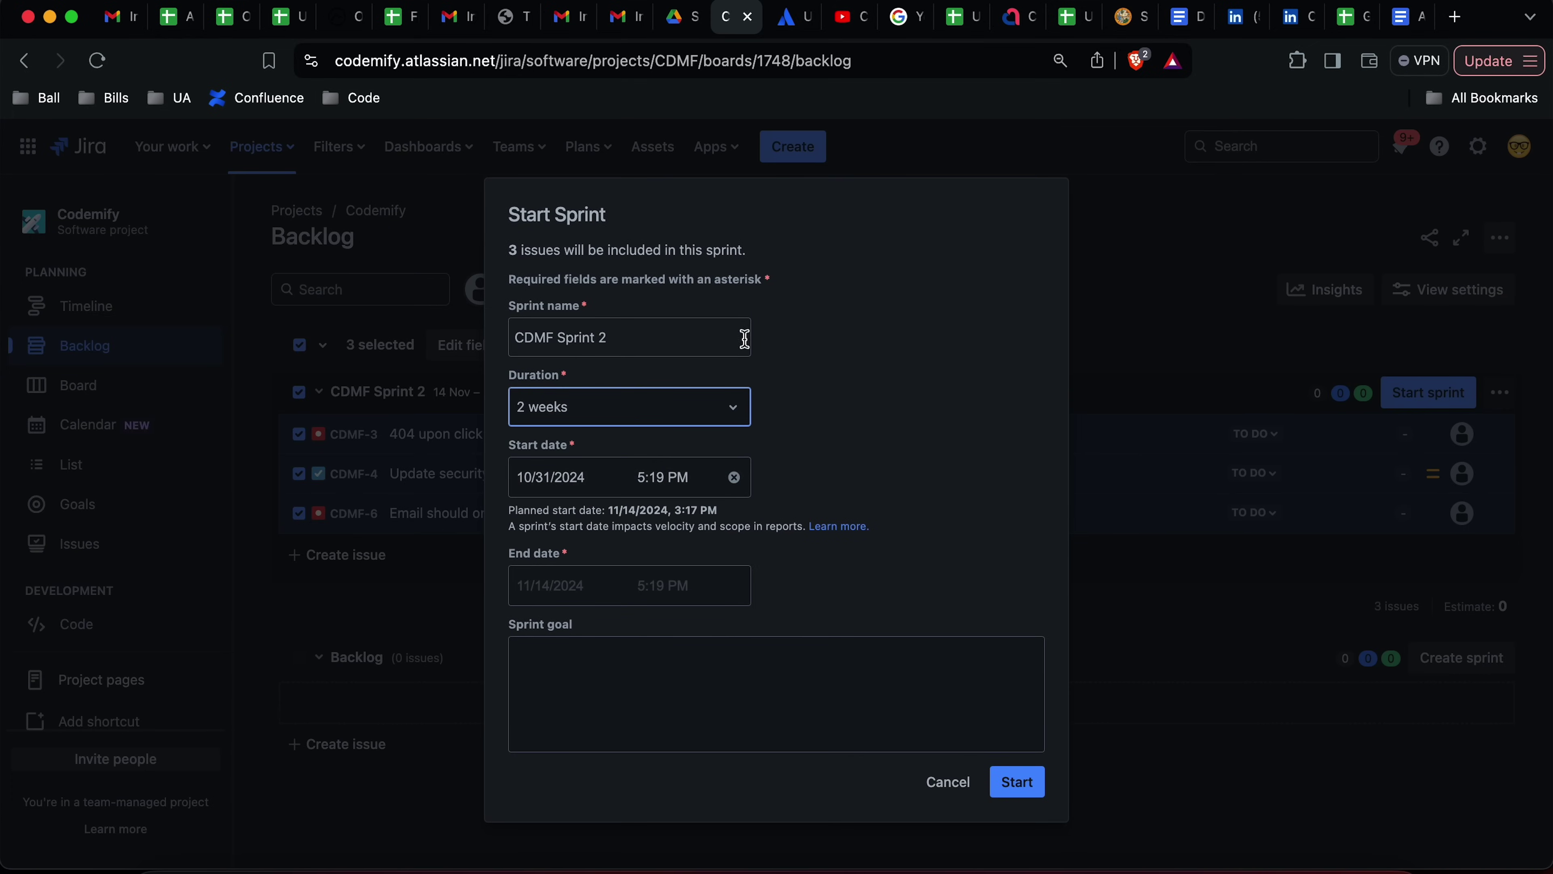
Step: Set the sprint start date to 11/14/2024 and start CDMF Sprint 2
left_click(792, 346)
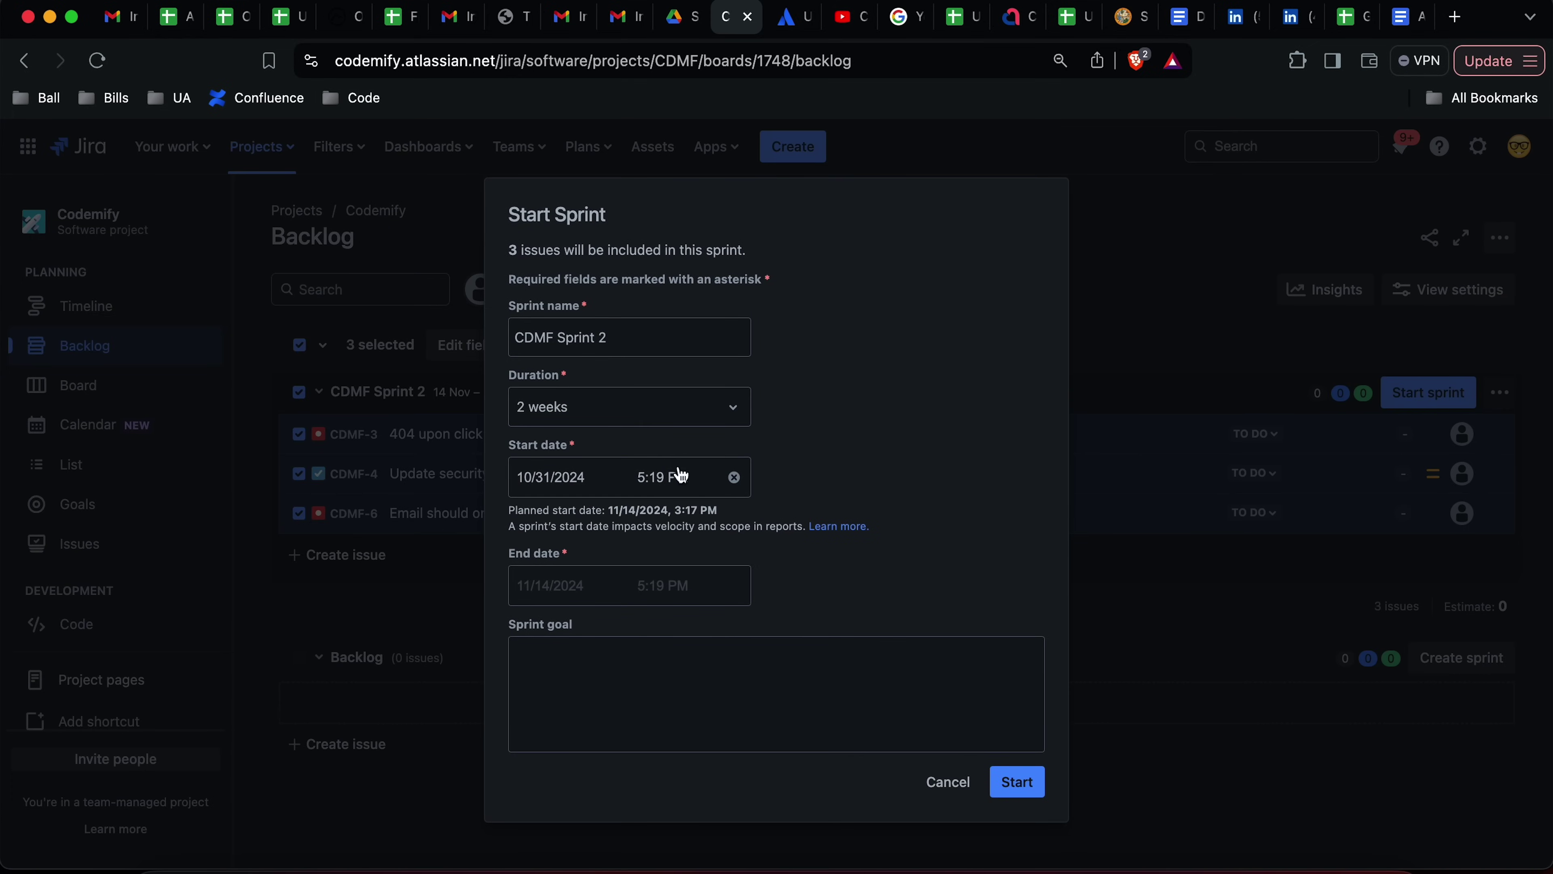
left_click(561, 483)
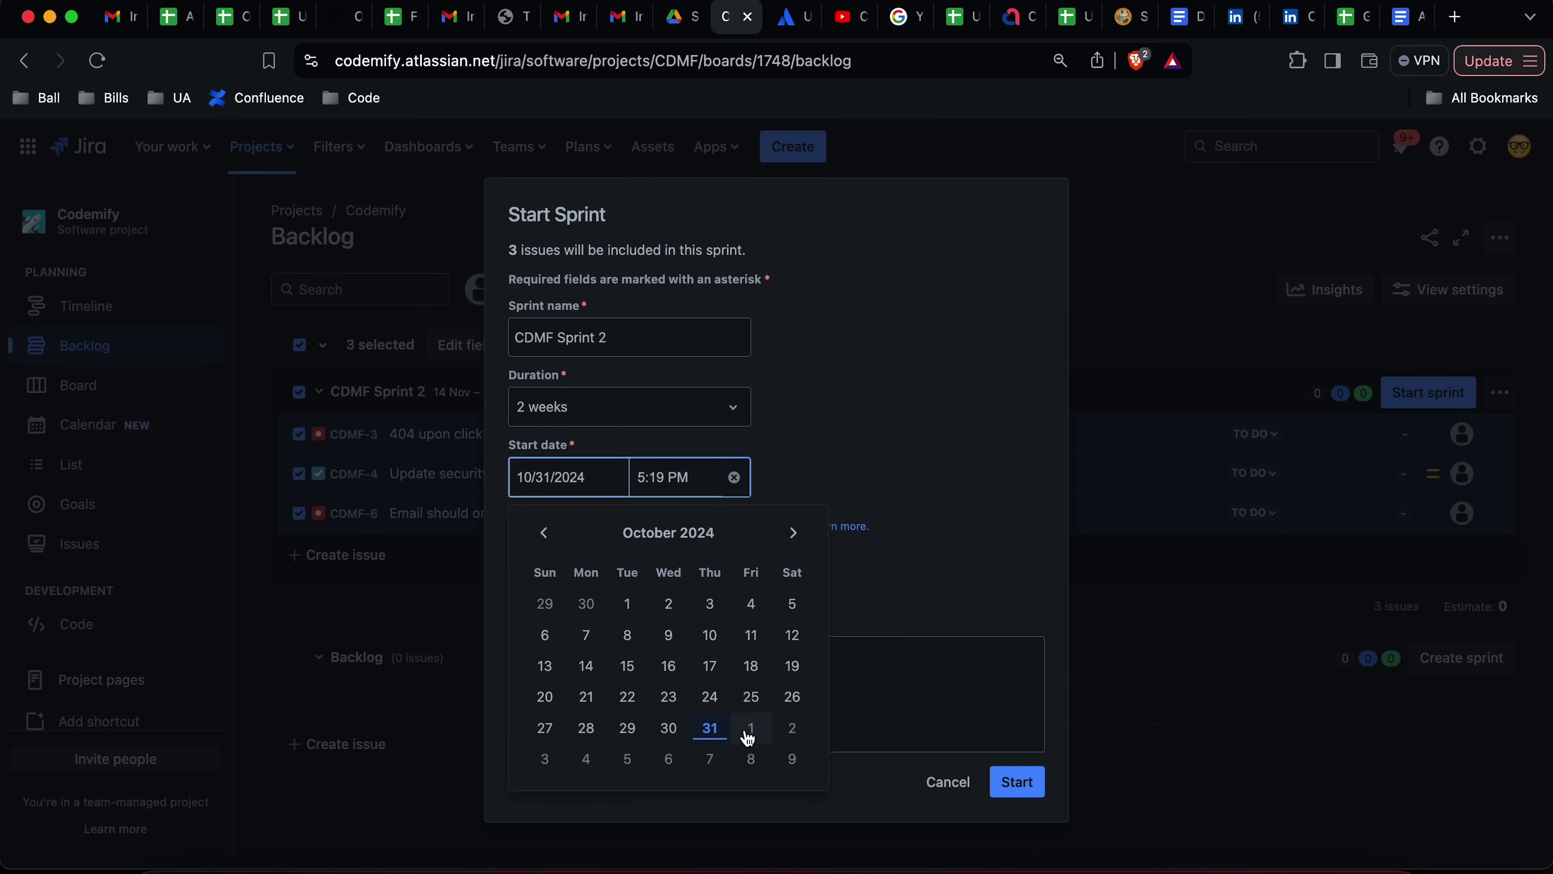
left_click(948, 482)
left_click(562, 485)
left_click(791, 538)
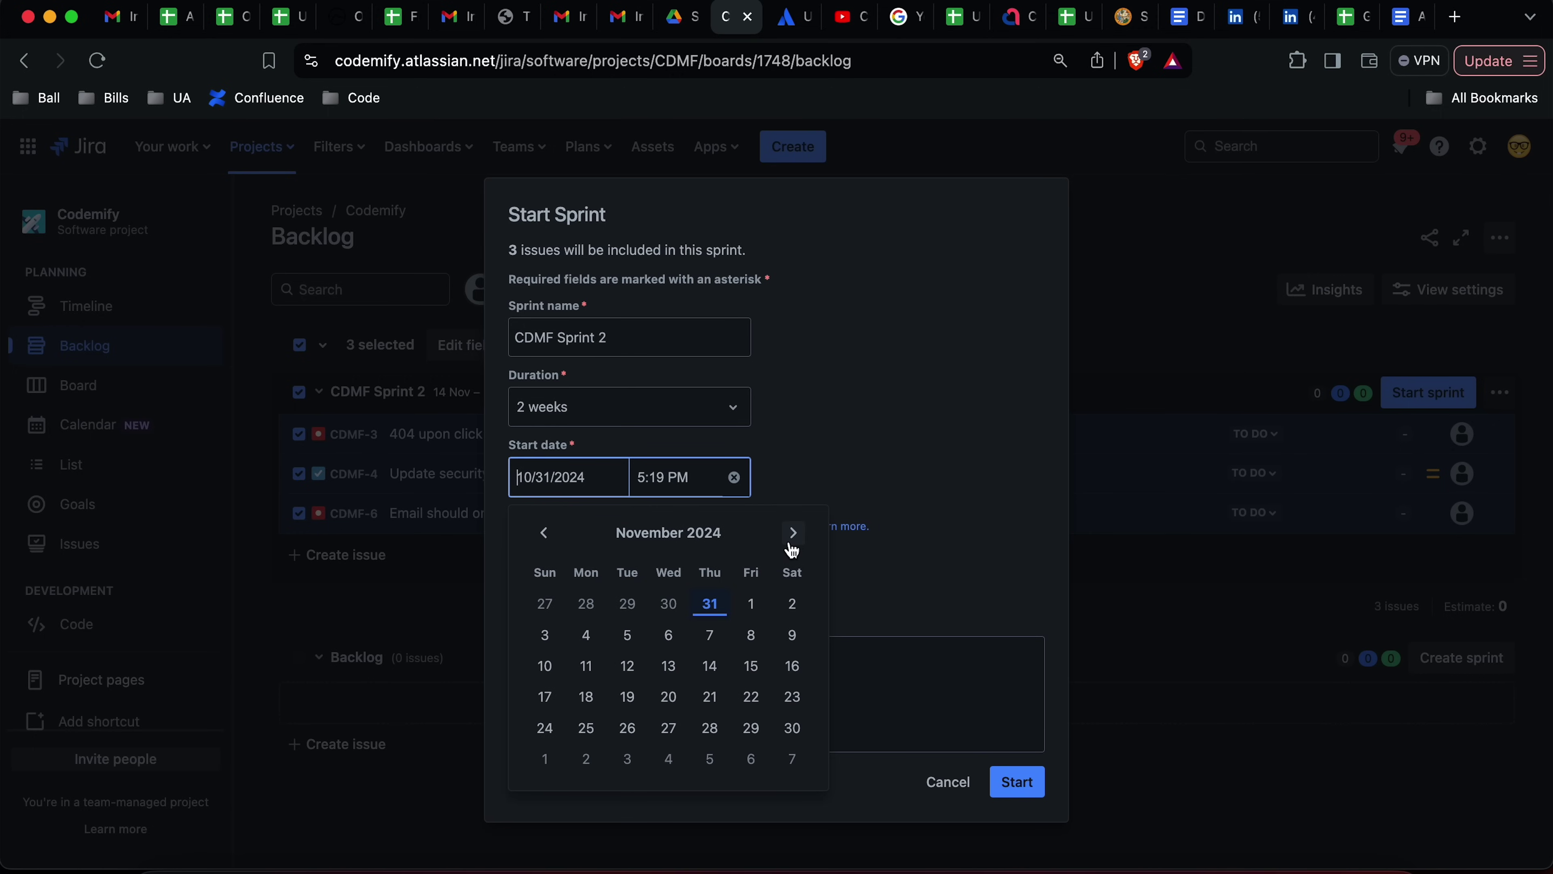
left_click(710, 666)
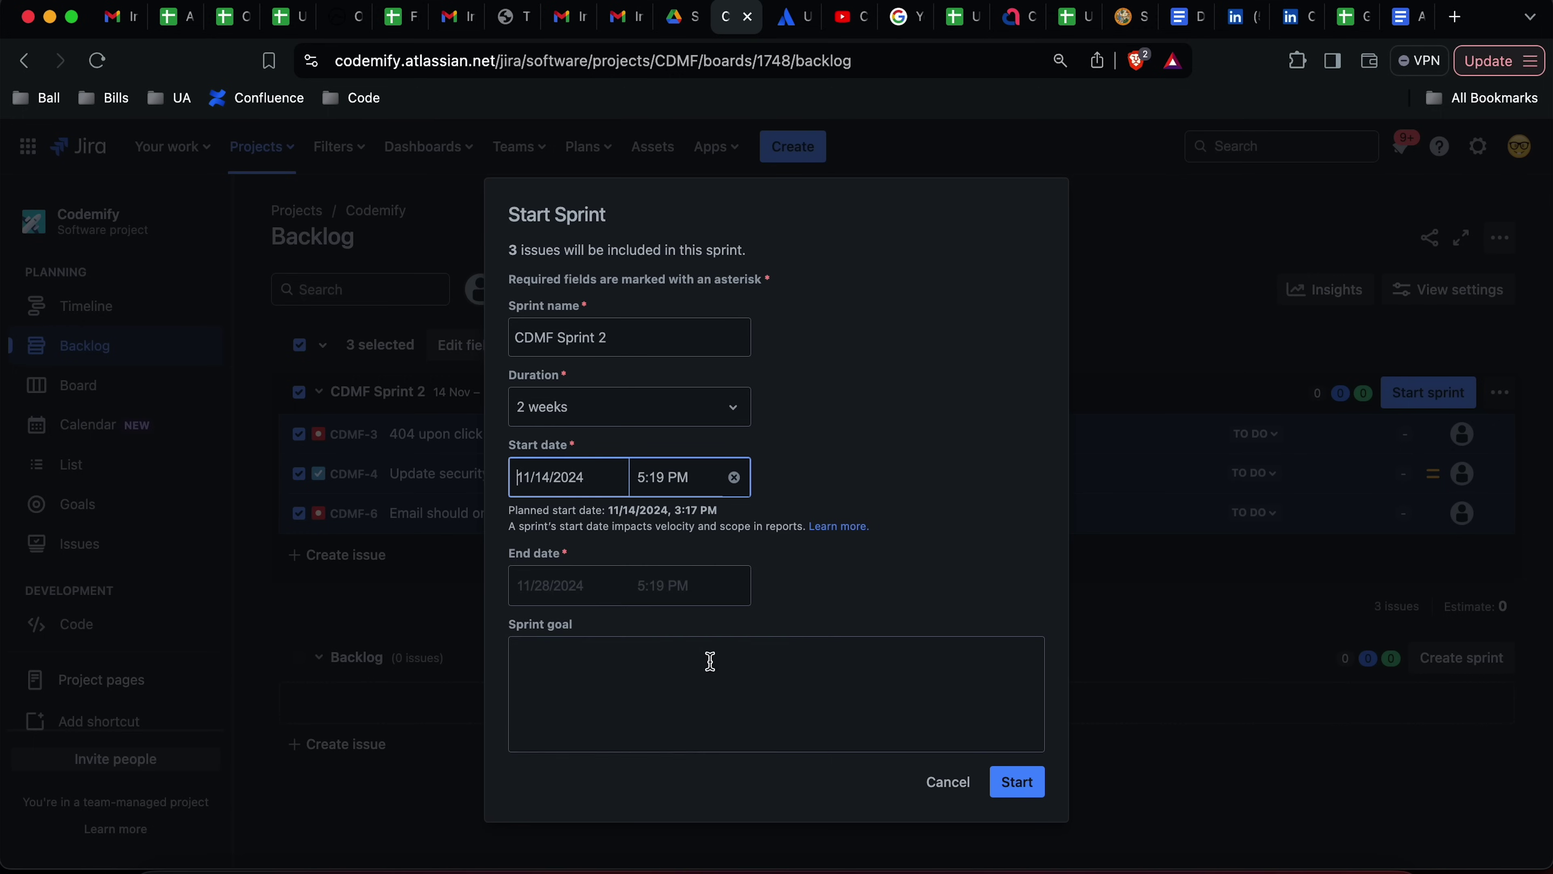
left_click(946, 466)
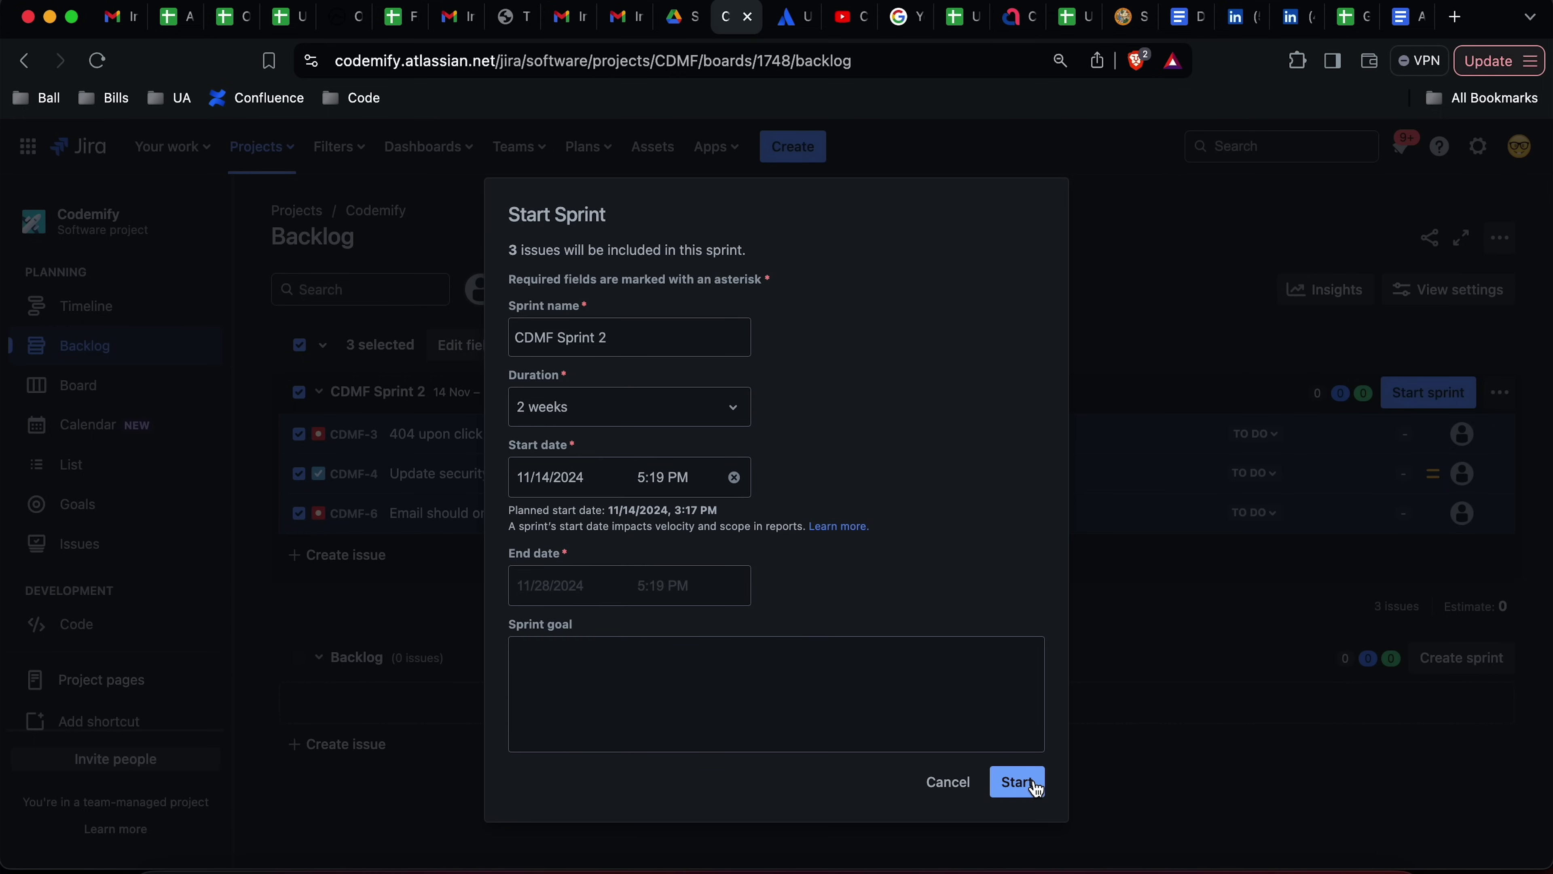
left_click(1016, 782)
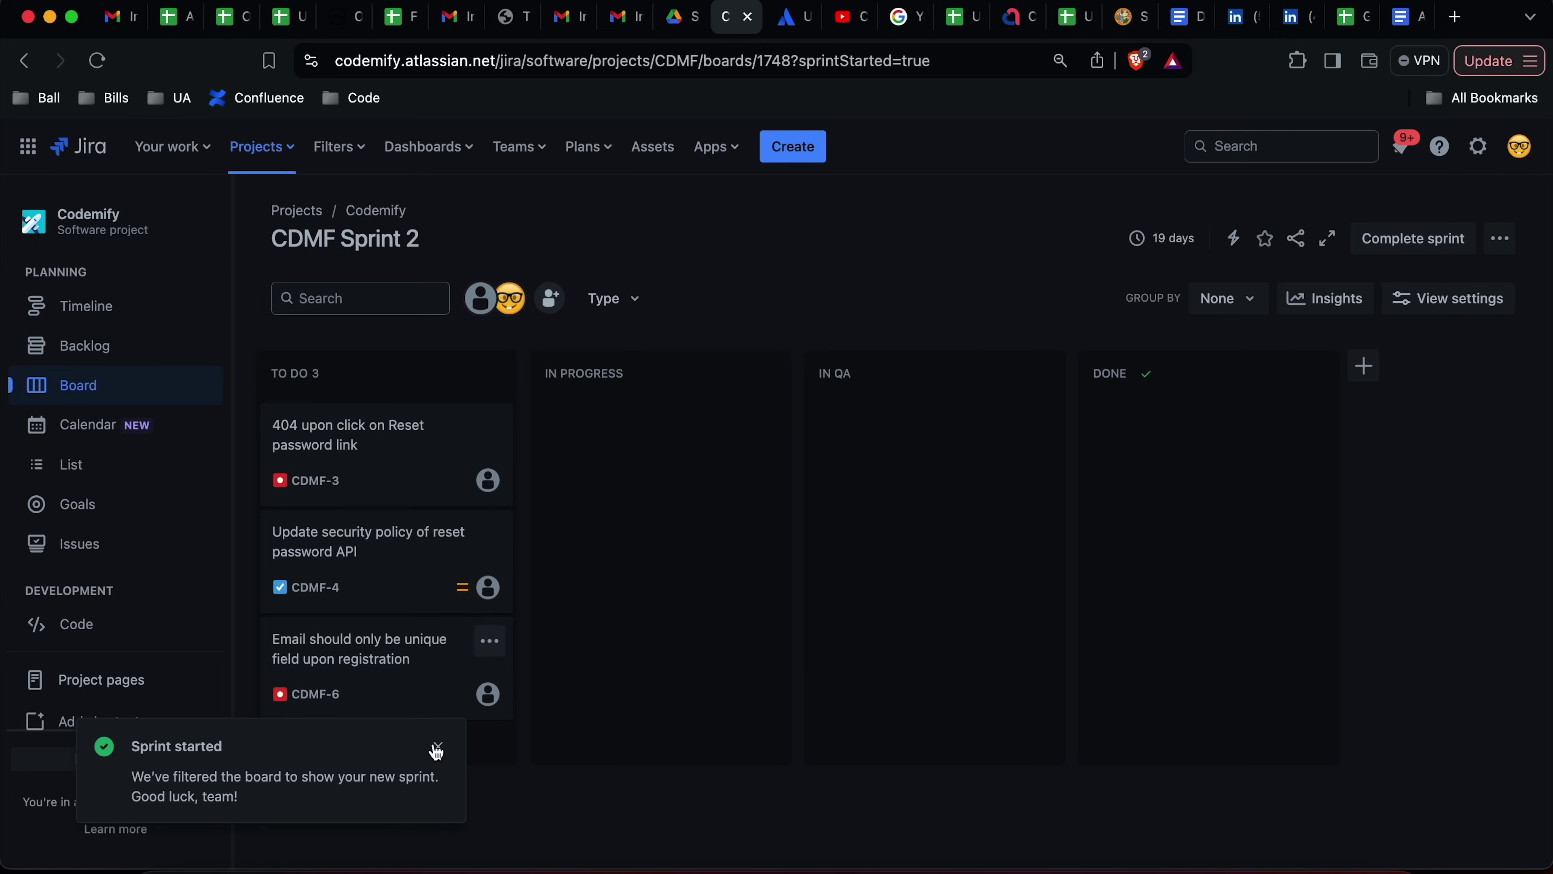
Step: Dismiss the Sprint started notice, verify the backlog is empty, and return to the Sprint 2 board
left_click(438, 746)
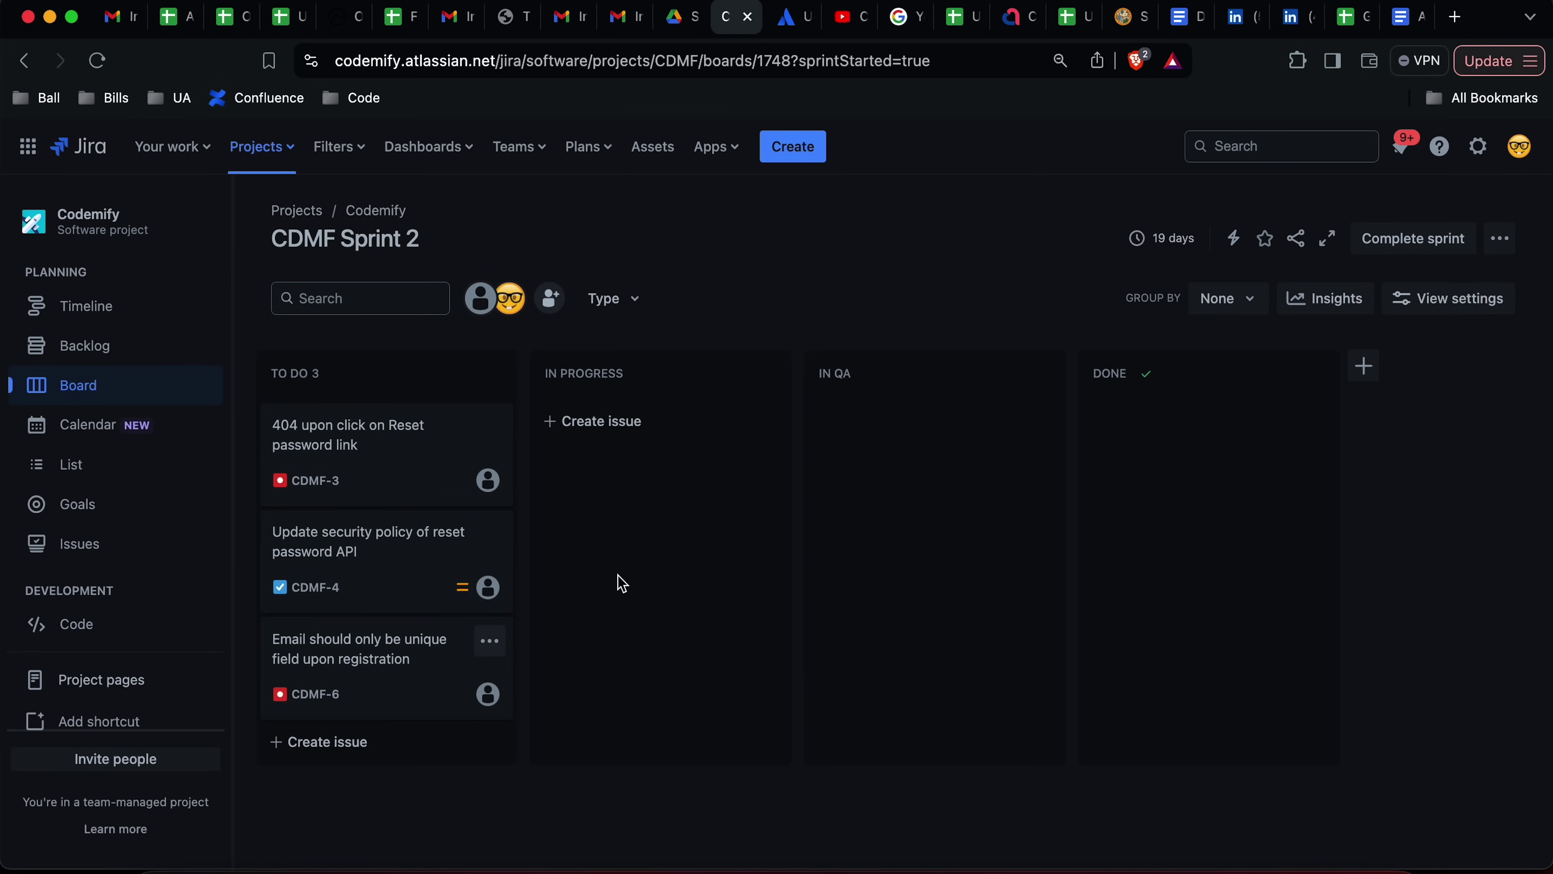
left_click(103, 360)
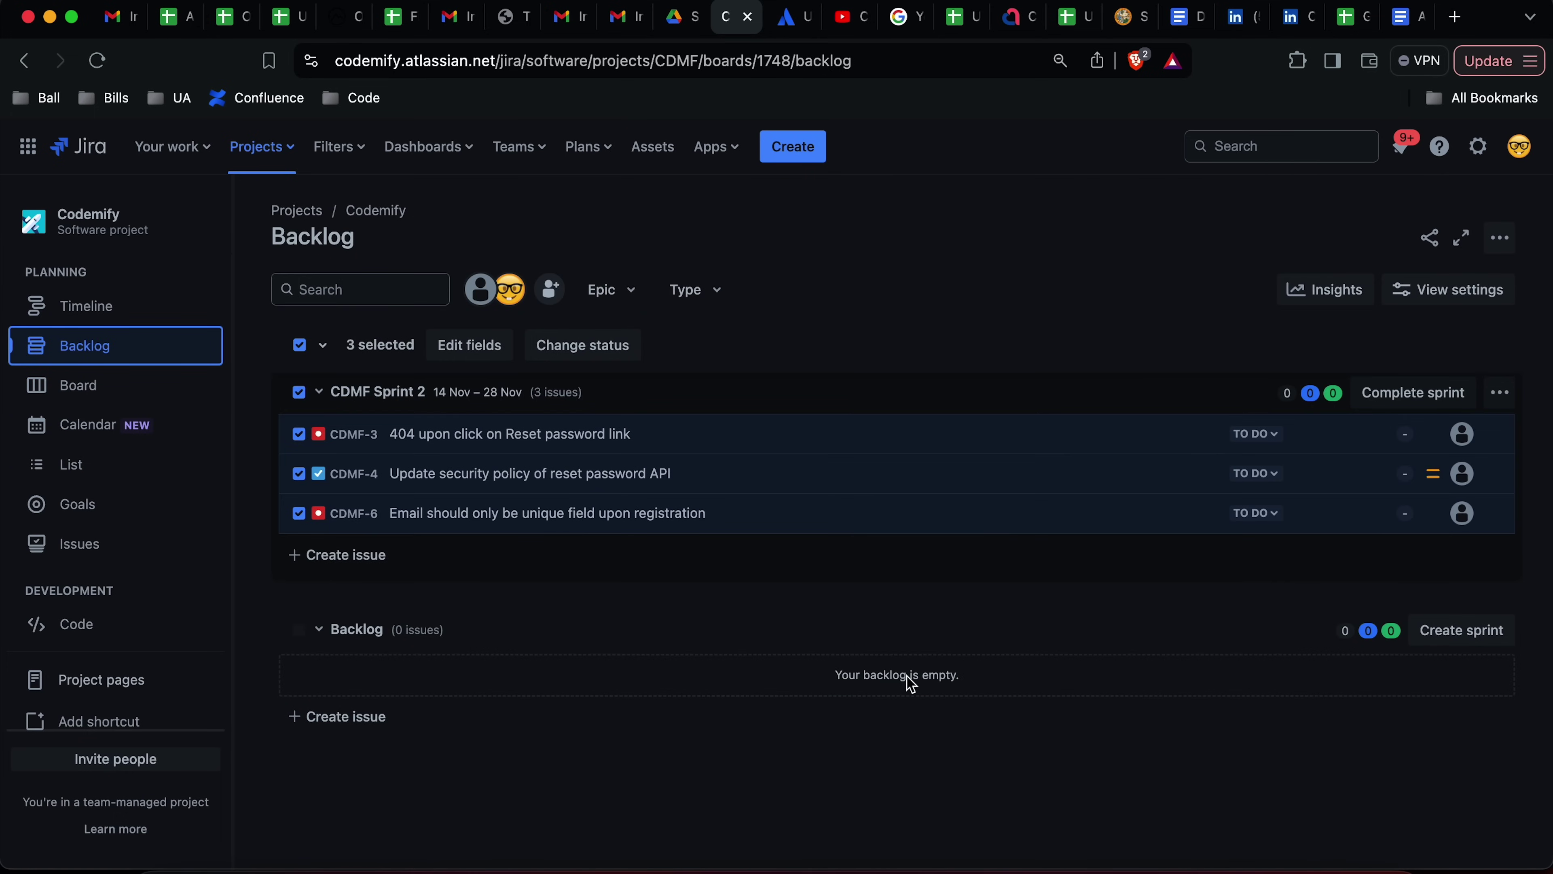
left_click(81, 386)
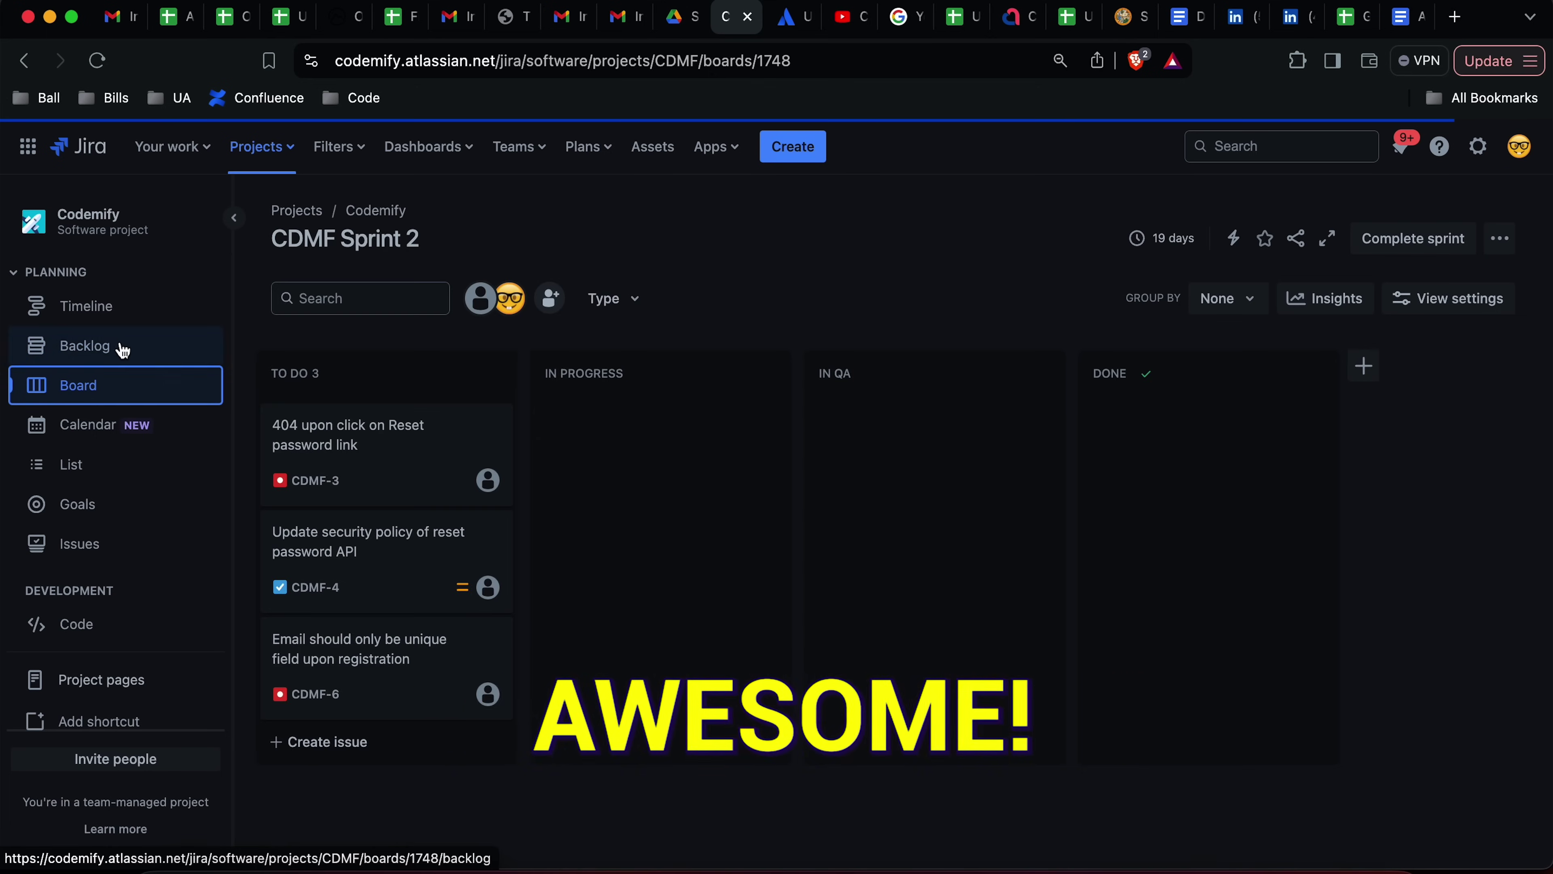